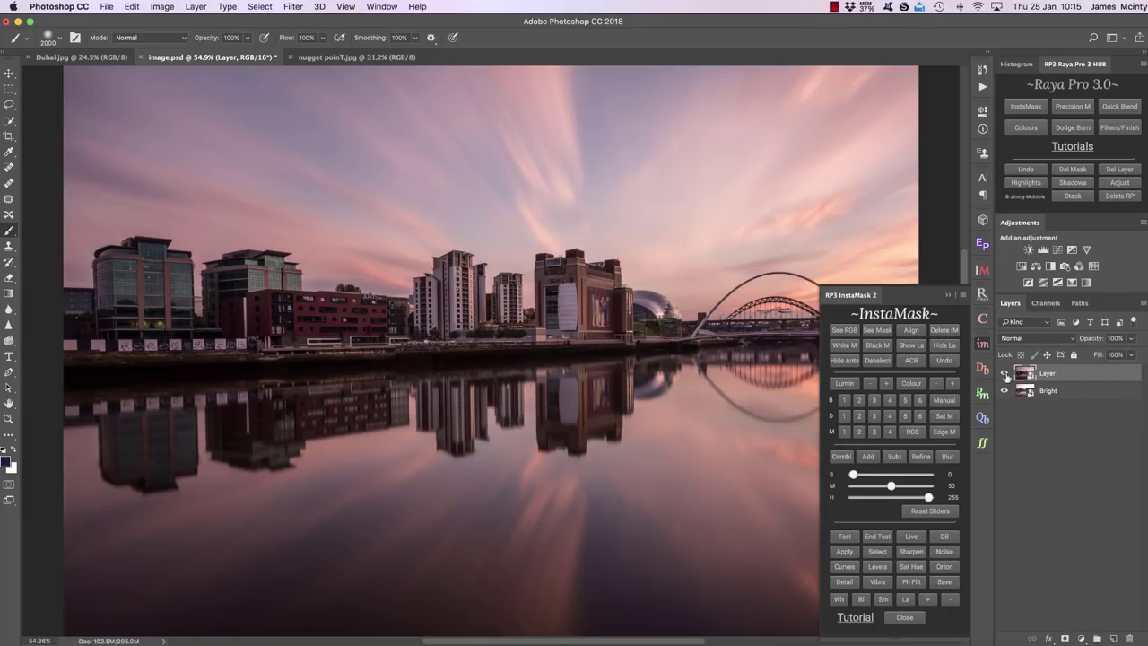
Step: Hide the pink-sky Layer to reveal the Bright quayside layer beneath
left_click(1005, 374)
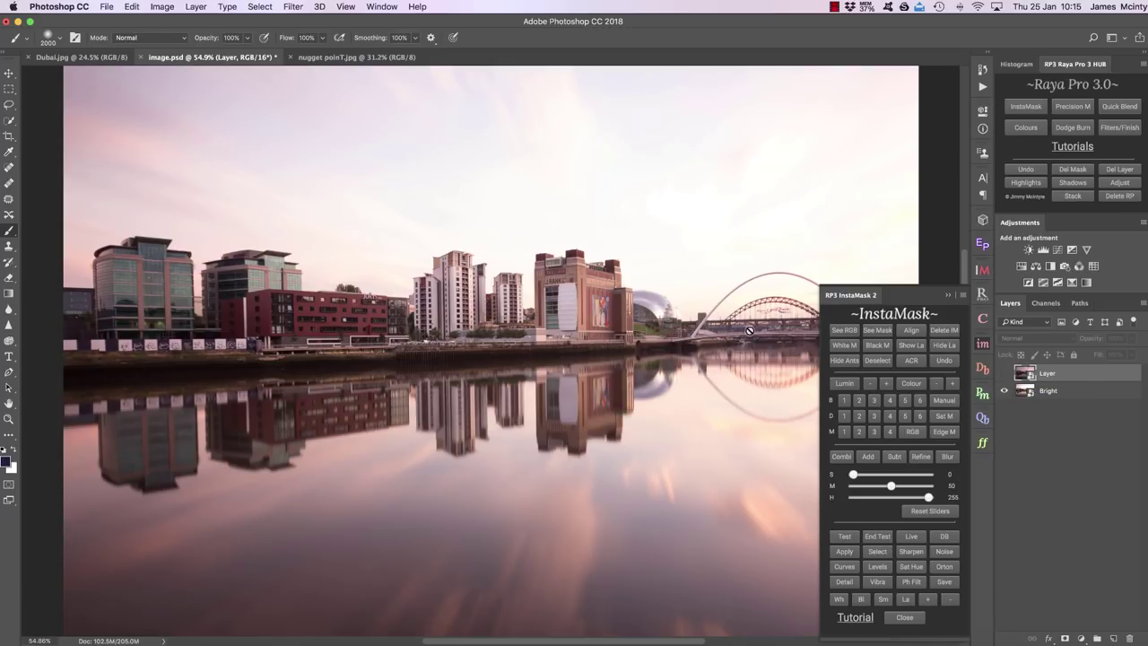
Step: Toggle the pink-sky Layer's visibility to compare it against the Bright quayside
left_click(1004, 373)
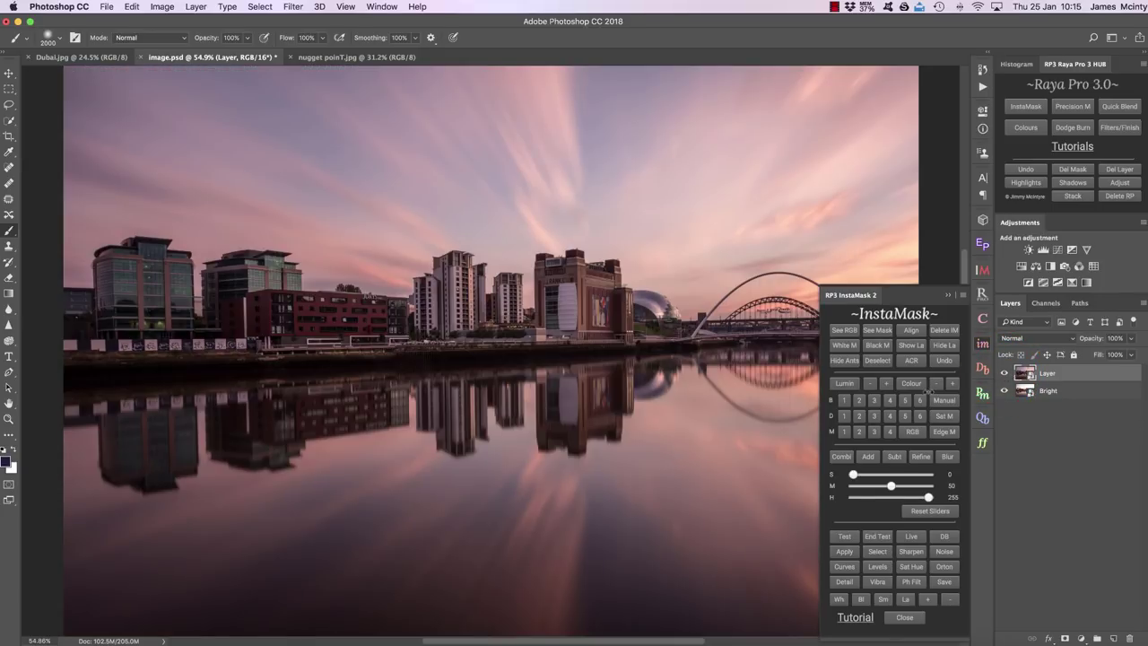
left_click(1005, 373)
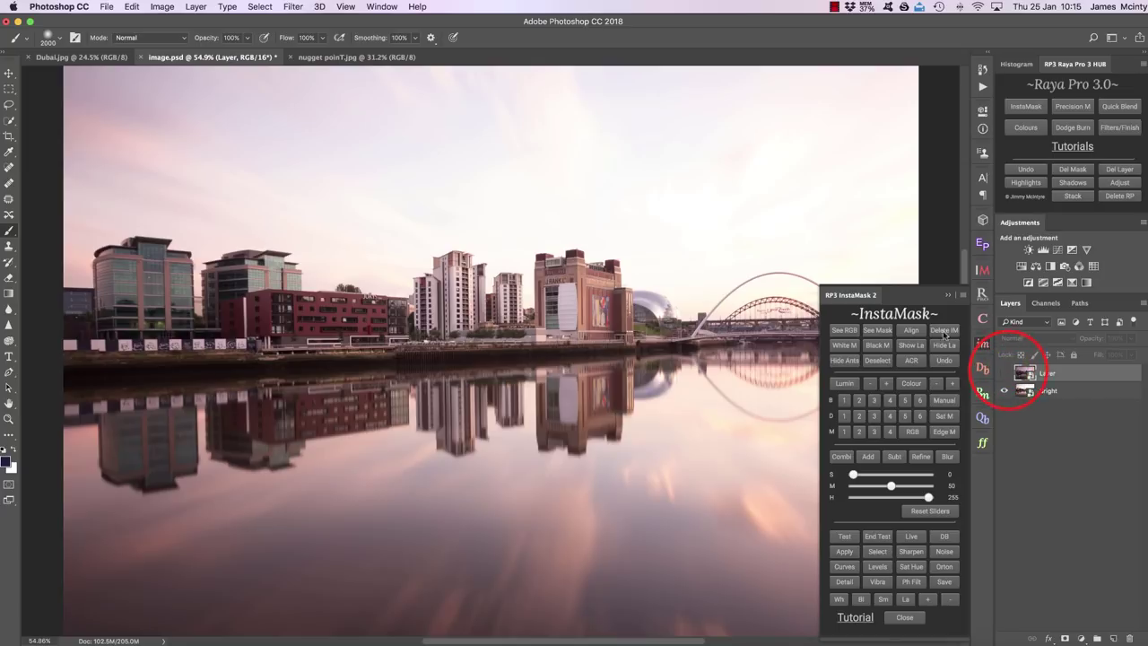
left_click(1004, 373)
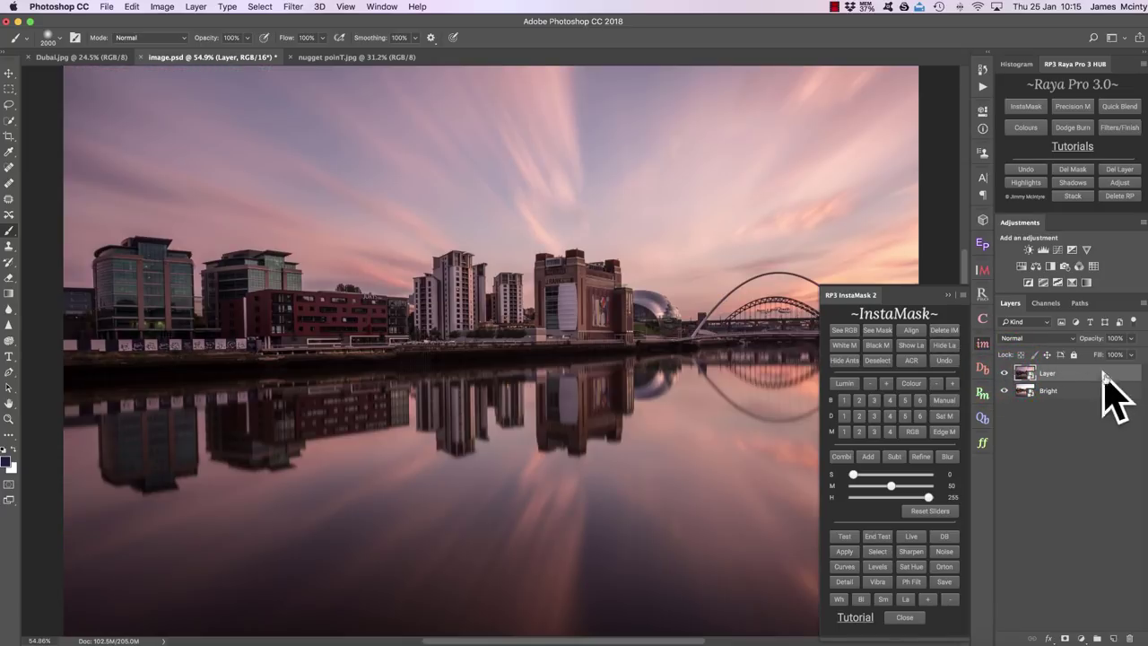
Step: Hide the pink-sky layer and generate a level-1 brights luminosity mask (B 1)
left_click(948, 346)
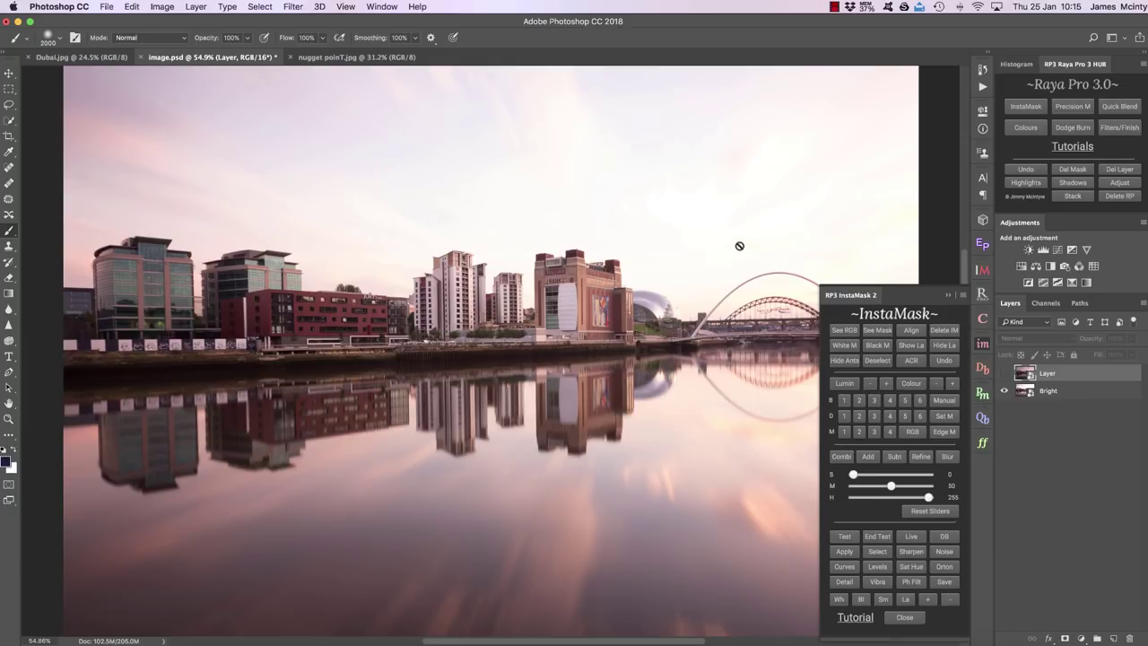
left_click(843, 401)
left_click(842, 402)
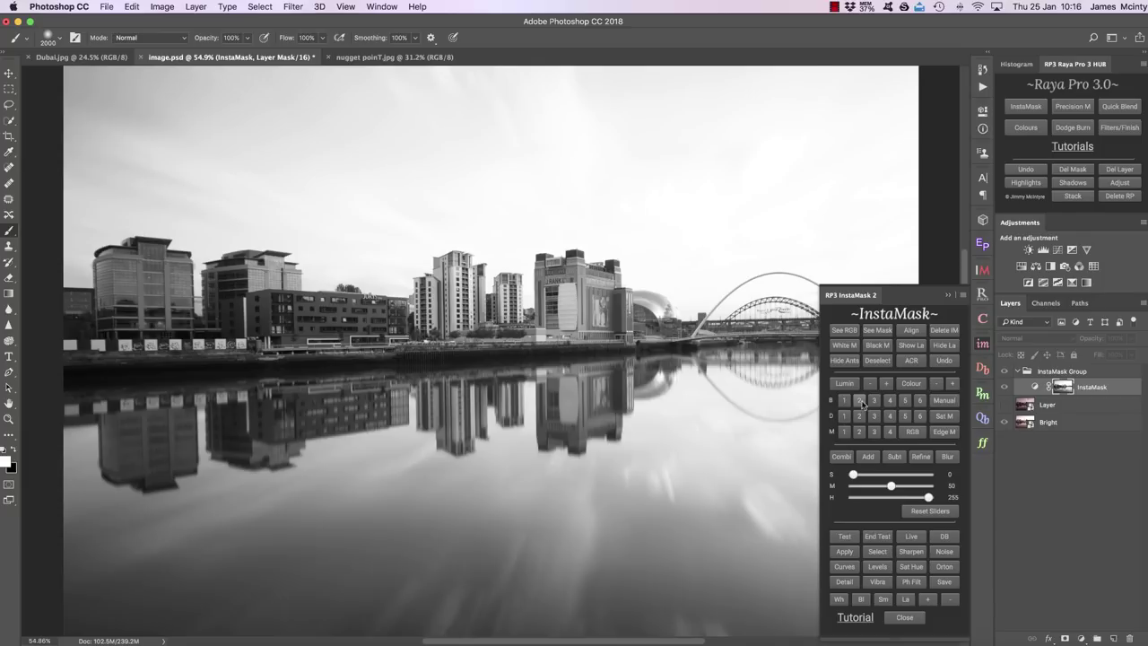
Step: Try a level-5 brights mask, return to level 1, and set midtones 55, highlights 226
left_click(904, 400)
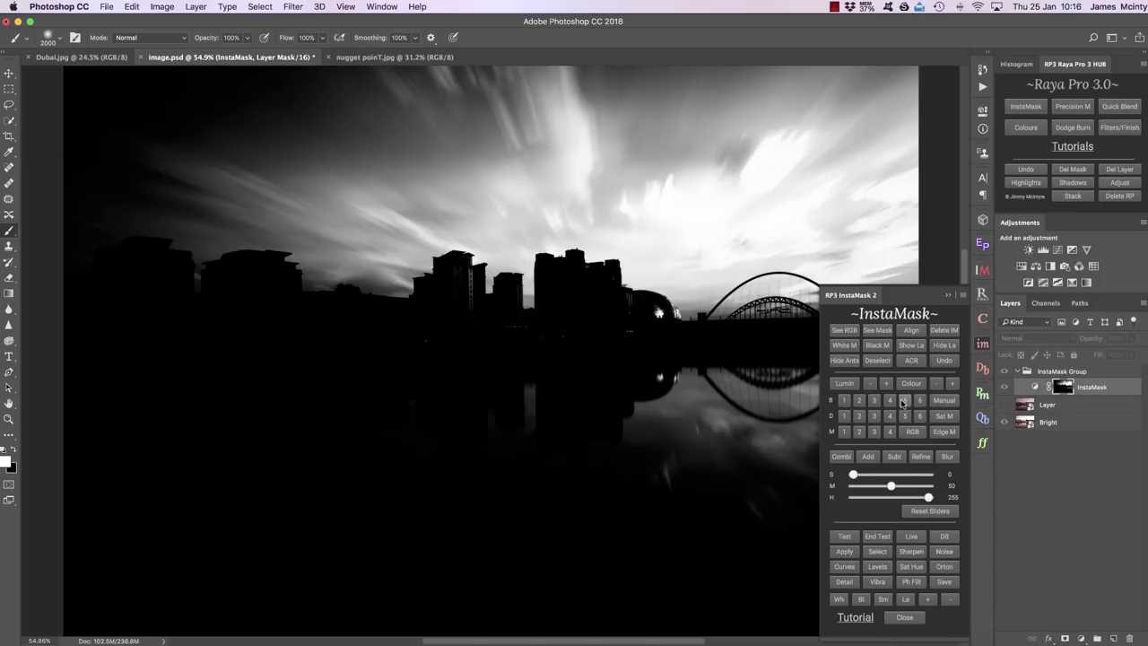
left_click(846, 400)
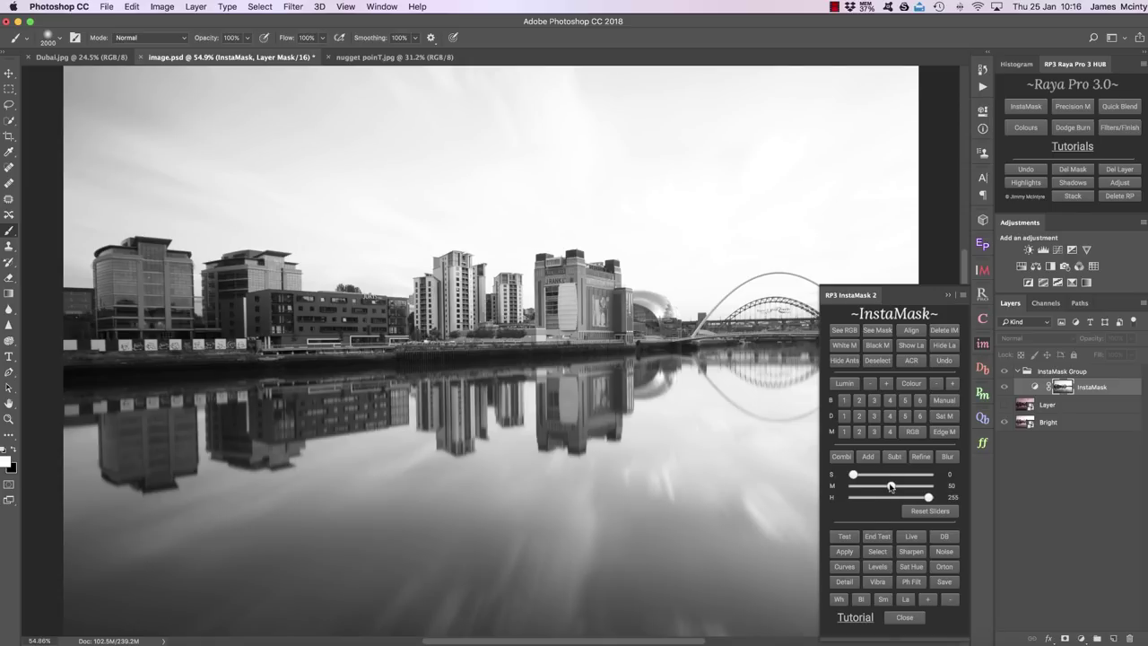
left_click_drag(890, 486, 858, 475)
left_click_drag(928, 497, 919, 500)
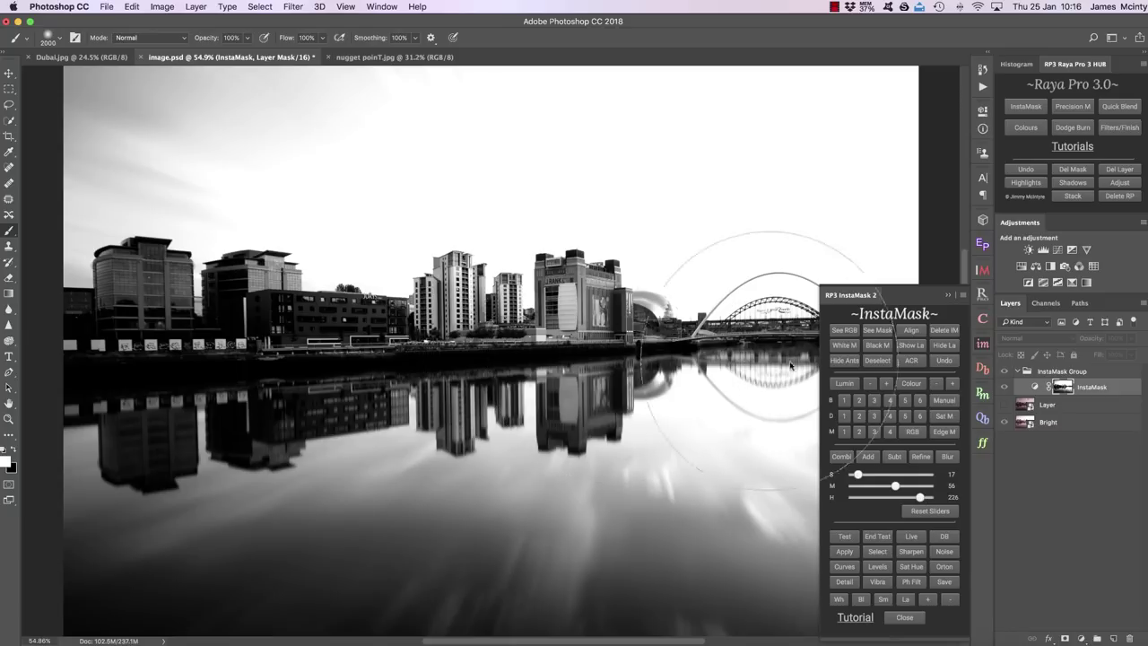
Step: Blend the pink-sky Layer through the mask into Blended, then delete its mask
left_click(1075, 409)
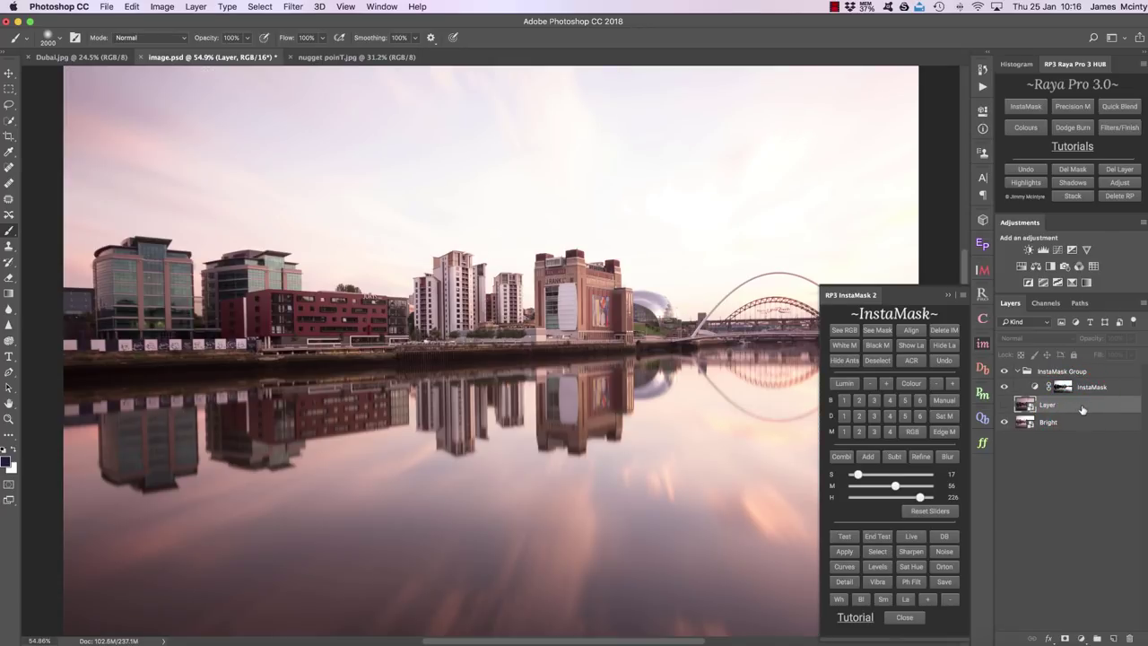
left_click(848, 551)
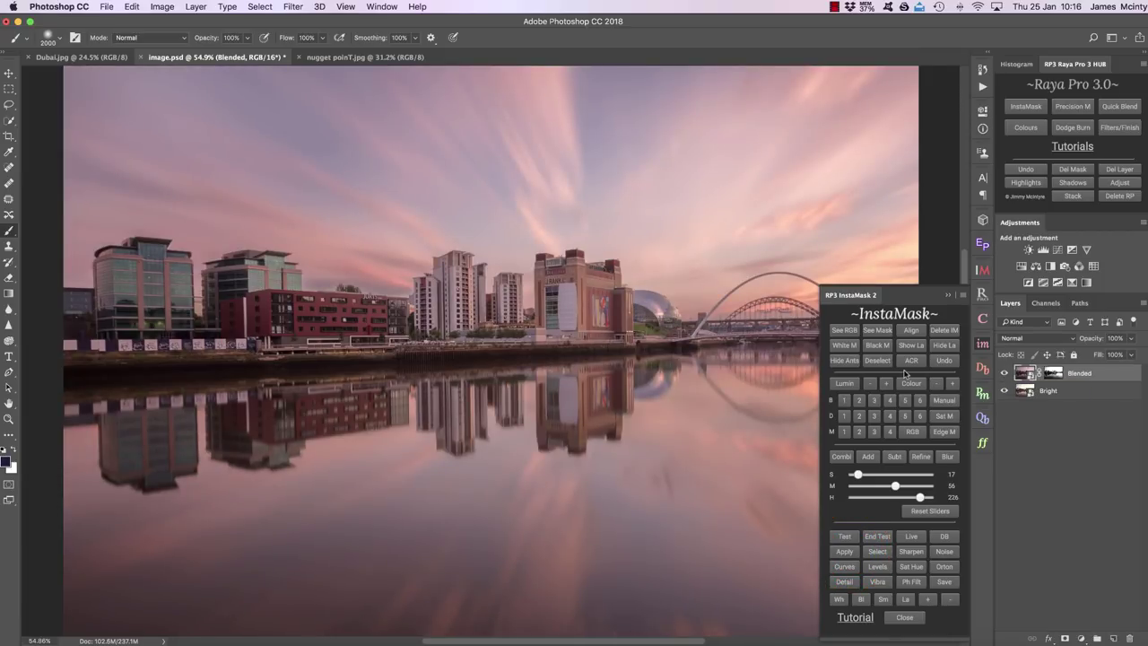
left_click(1072, 168)
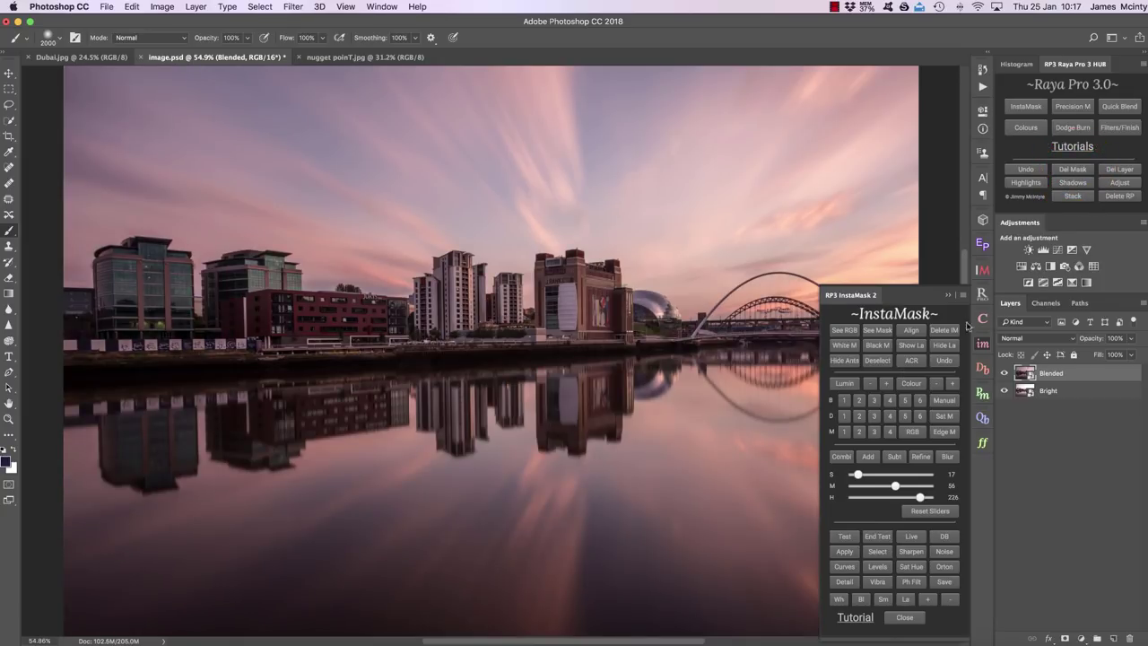
Step: Hide Blended and rebuild a level-1 brights mask with midtones 55 and highlights 242
left_click(943, 345)
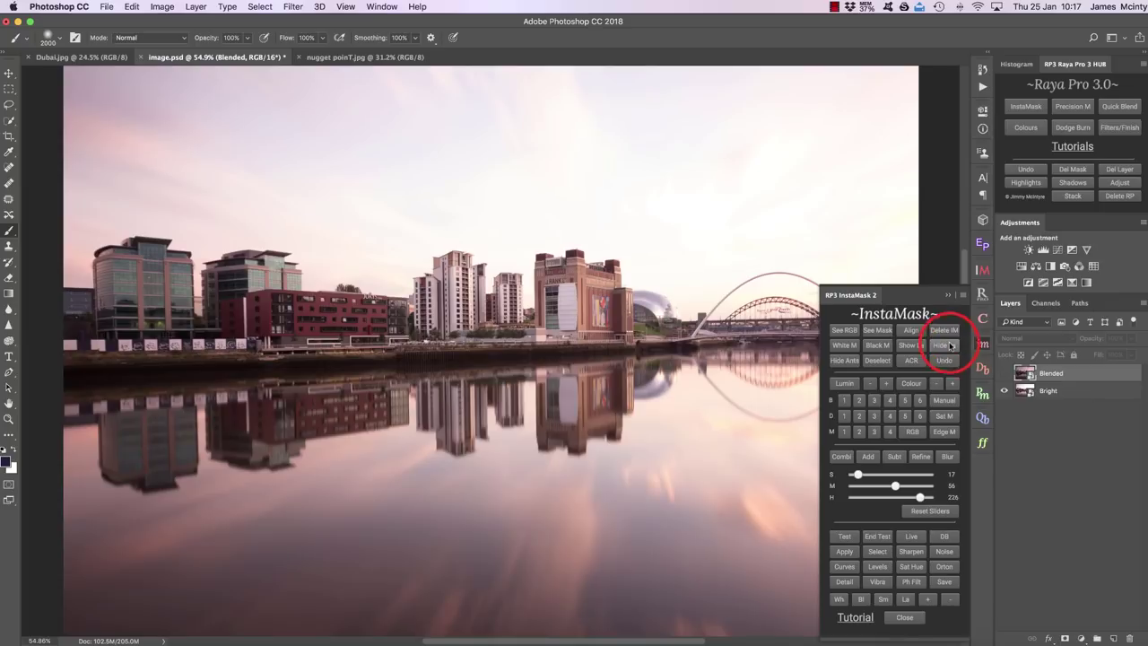
left_click(843, 400)
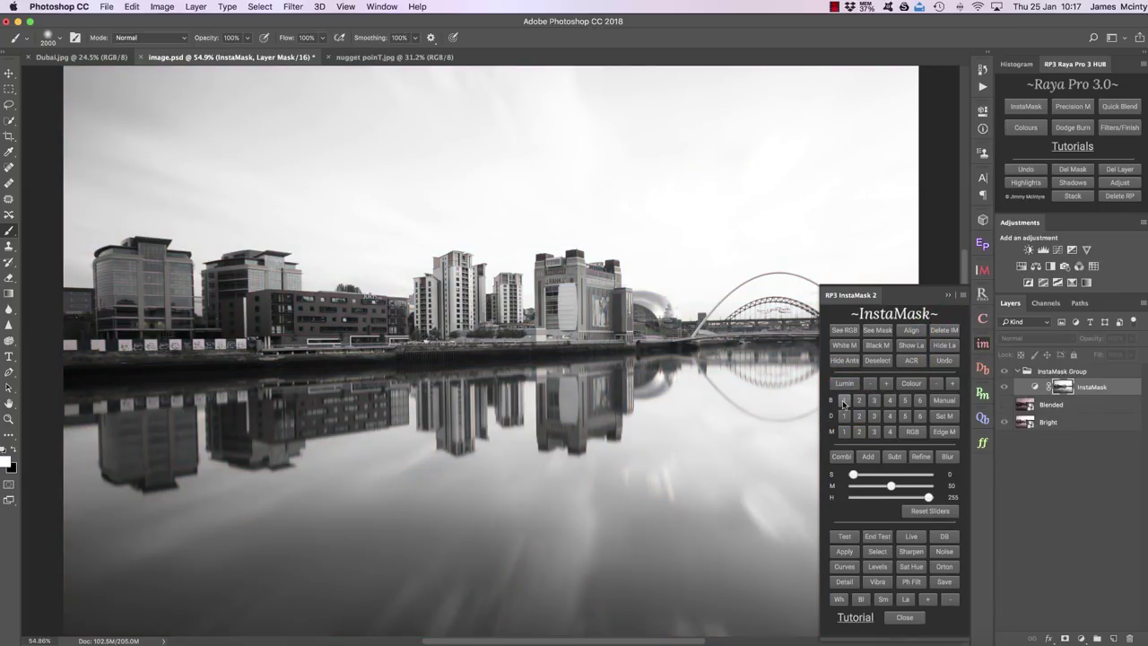
left_click_drag(891, 486, 924, 498)
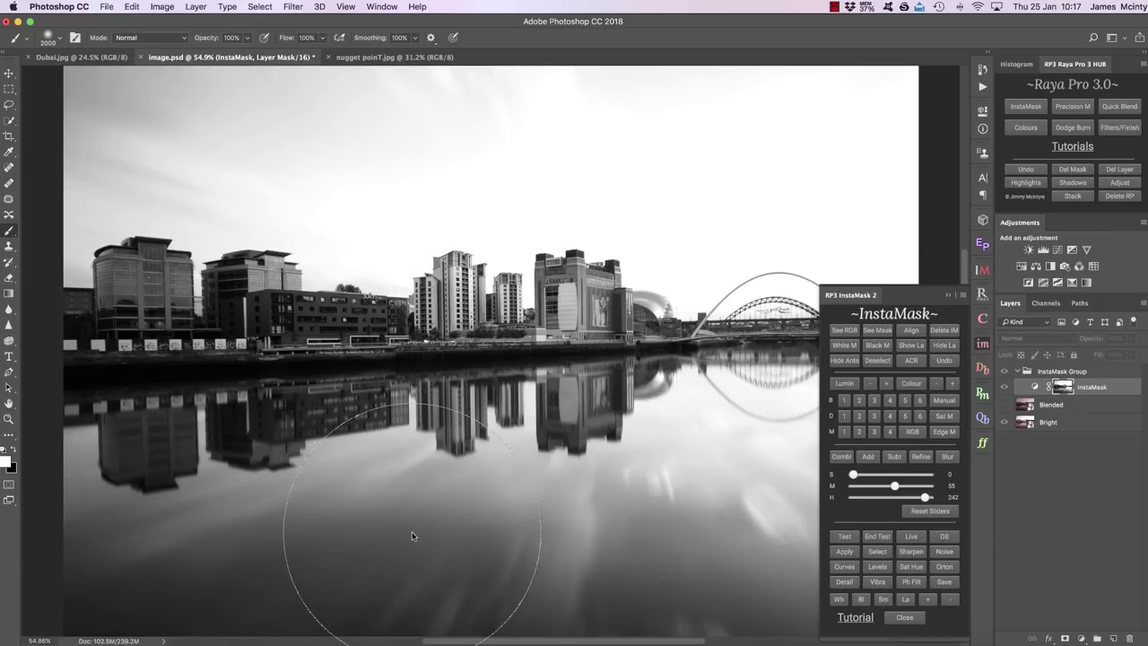
Step: Paint the lower water area white on the luminosity mask
left_click(838, 600)
left_click(861, 600)
left_click(838, 599)
left_click(907, 601)
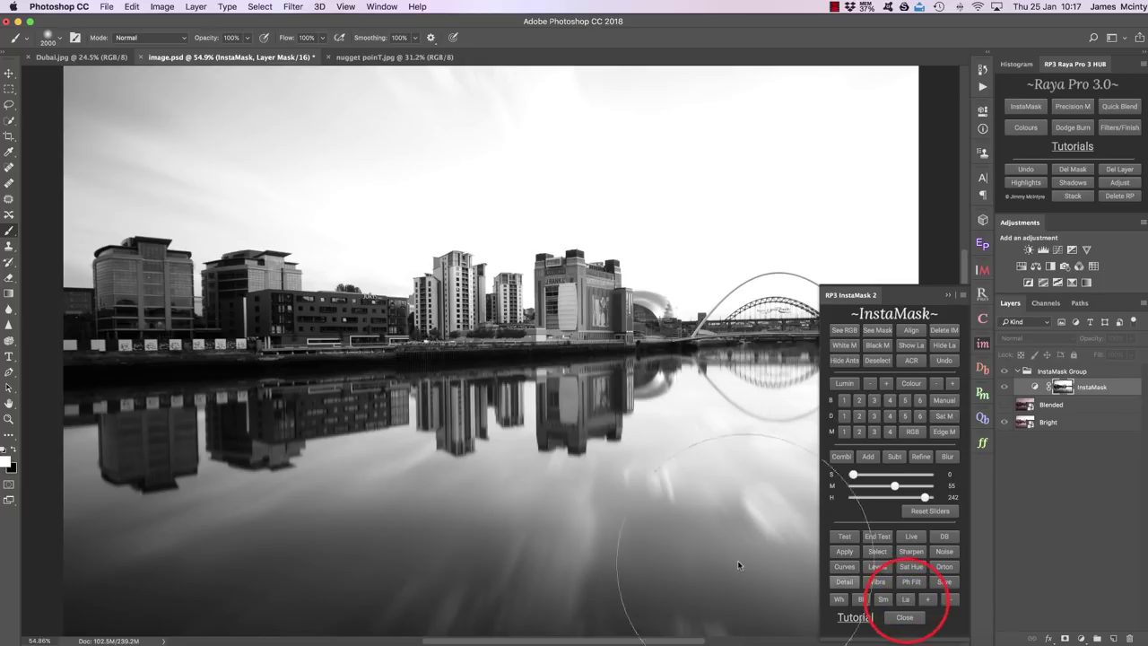
mouse_move(742, 484)
left_mouse_down()
mouse_move(680, 554)
mouse_move(41, 553)
mouse_move(311, 589)
mouse_move(811, 565)
left_mouse_up()
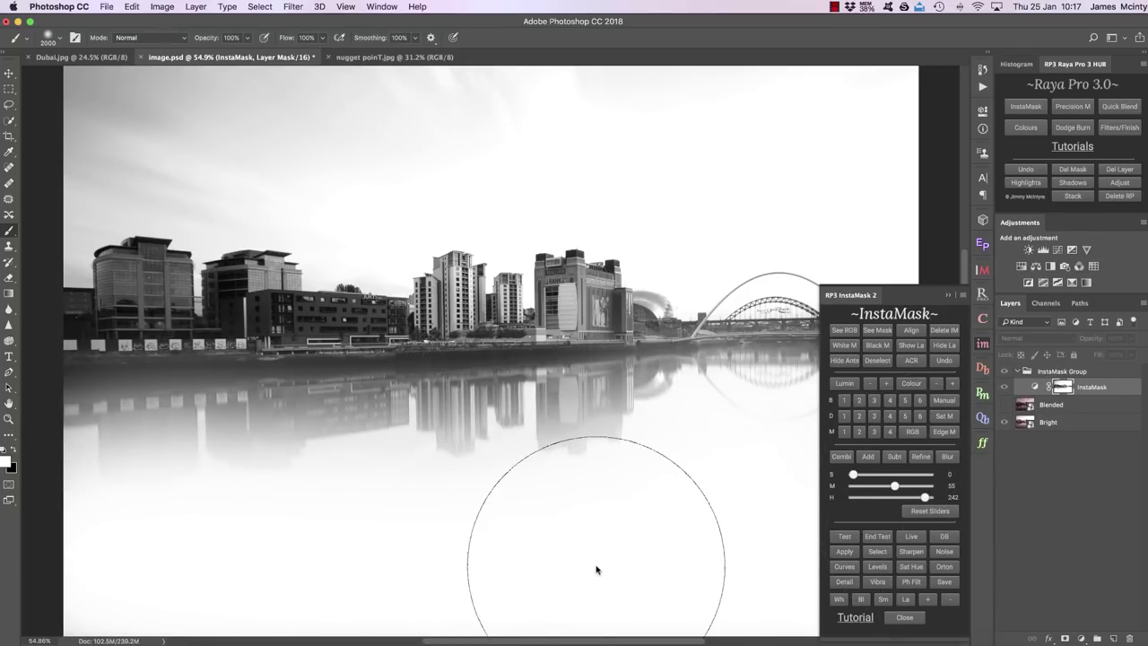
Step: Apply the mask to the Blended layer and collapse the masking panel
left_click(1086, 407)
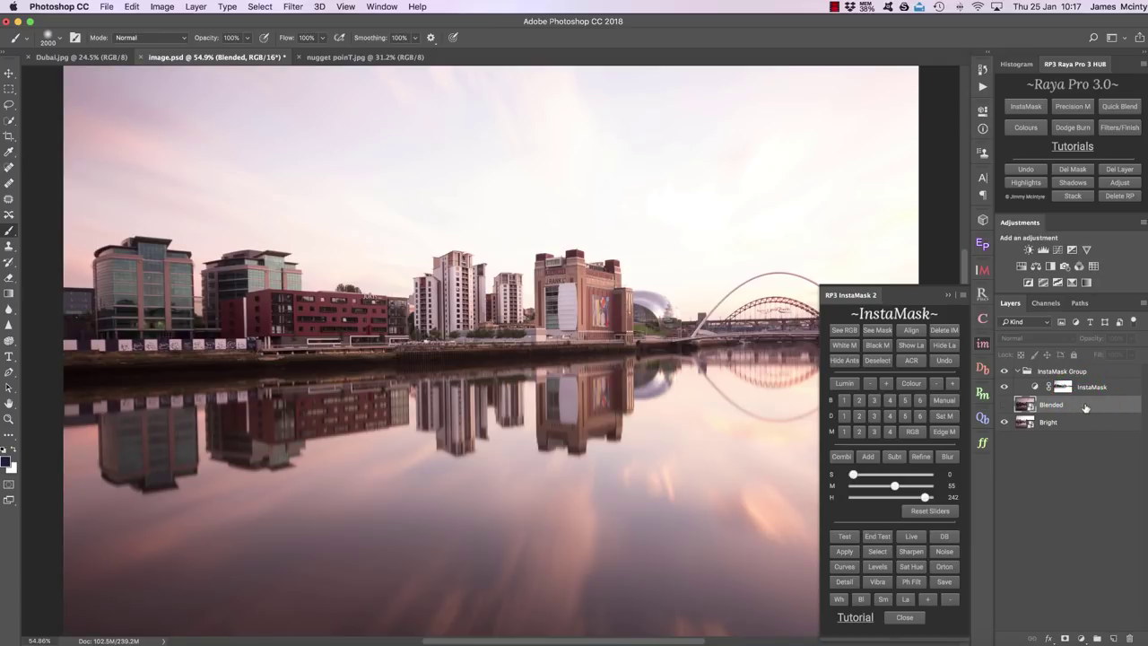
left_click(844, 551)
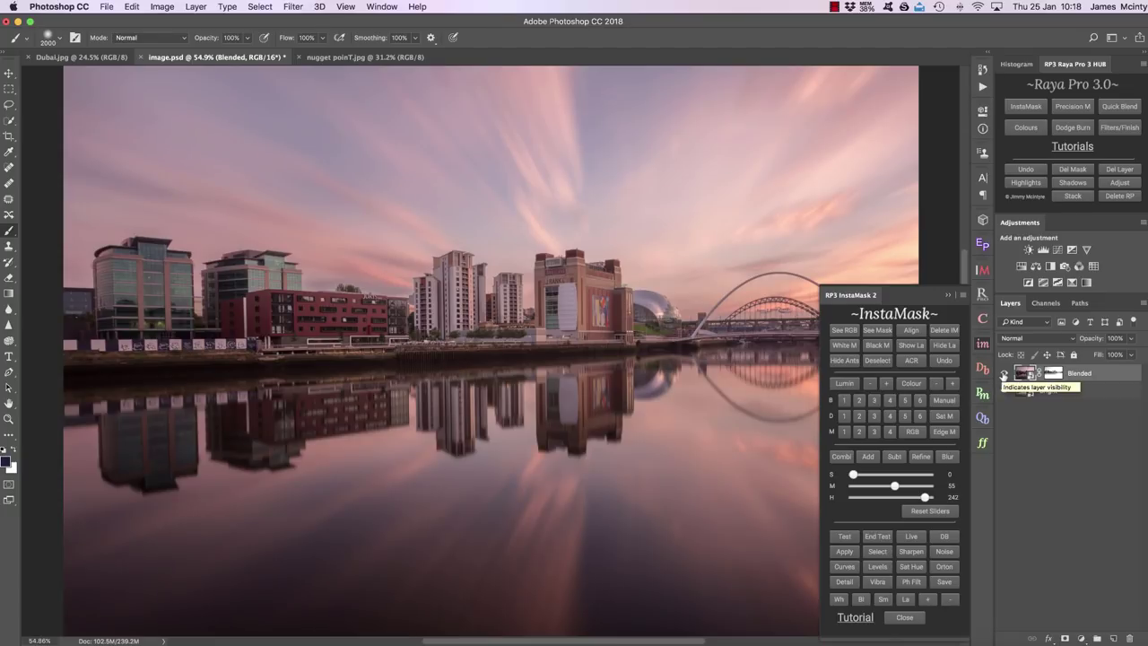
left_click(948, 297)
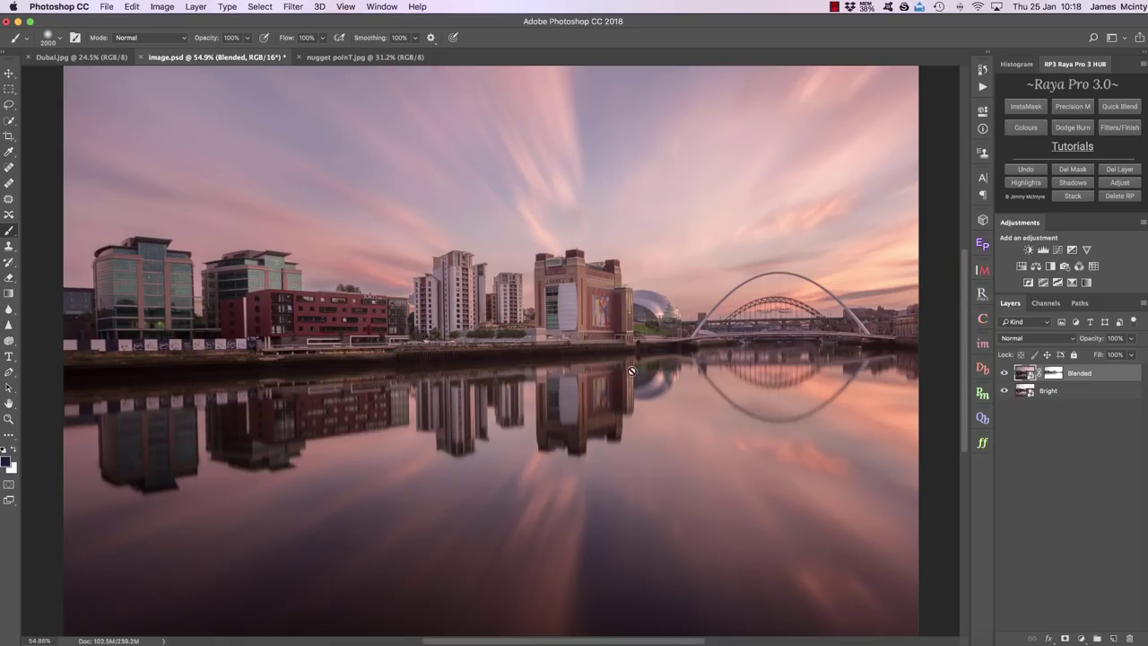
left_click(1052, 376)
right_click(1054, 377)
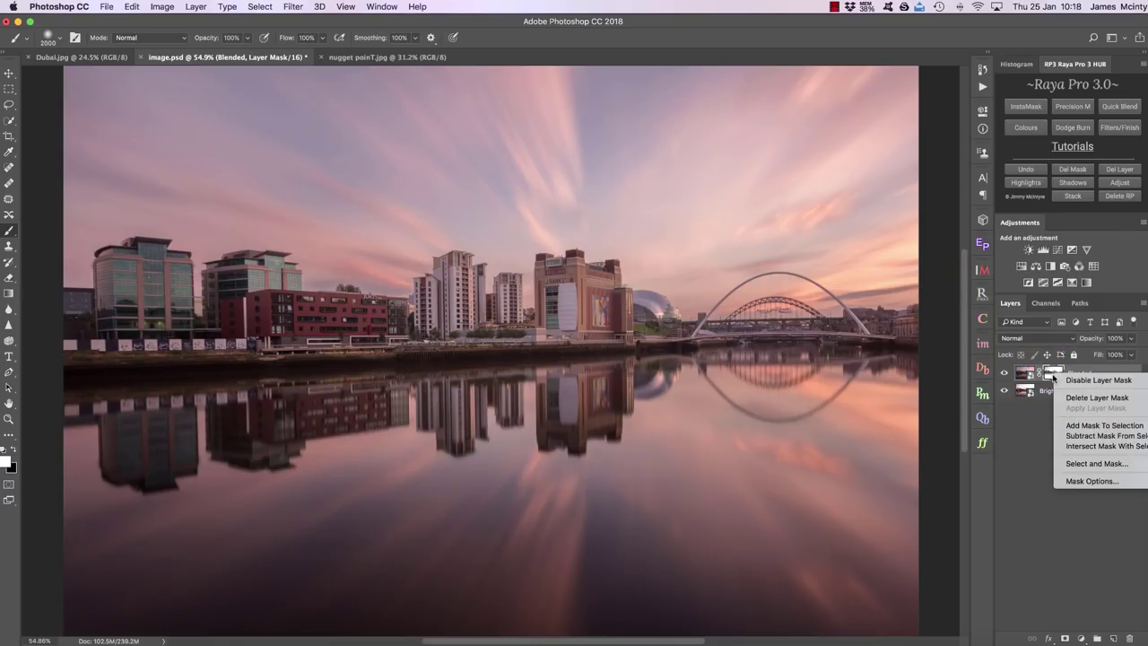
left_click(1062, 379)
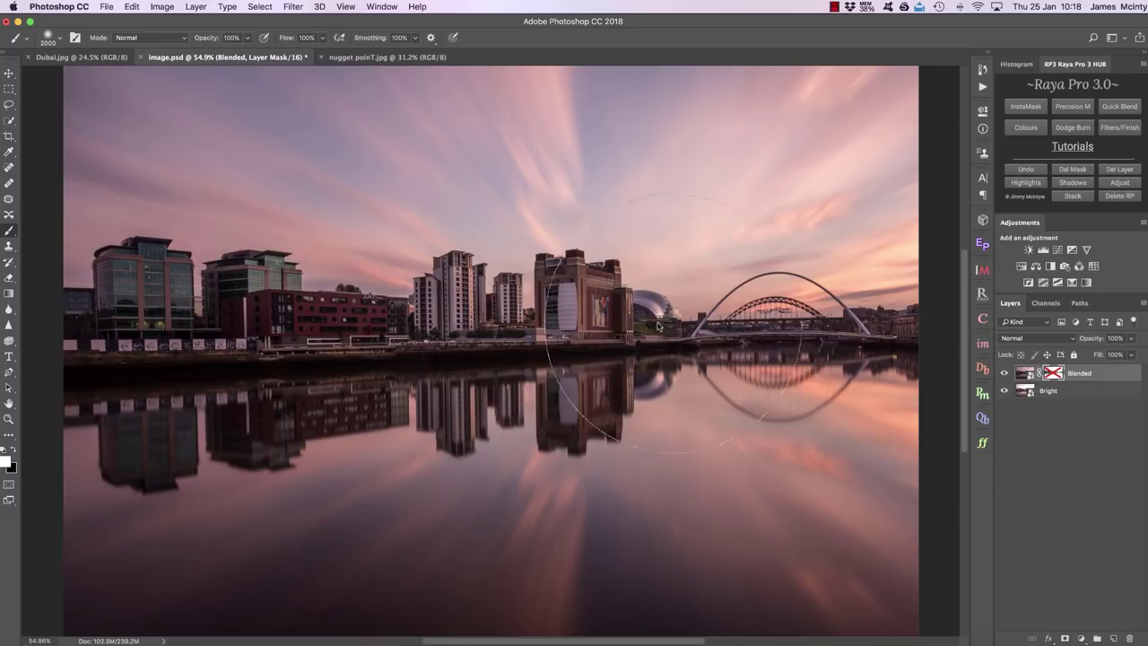
left_click(1052, 377, "shift")
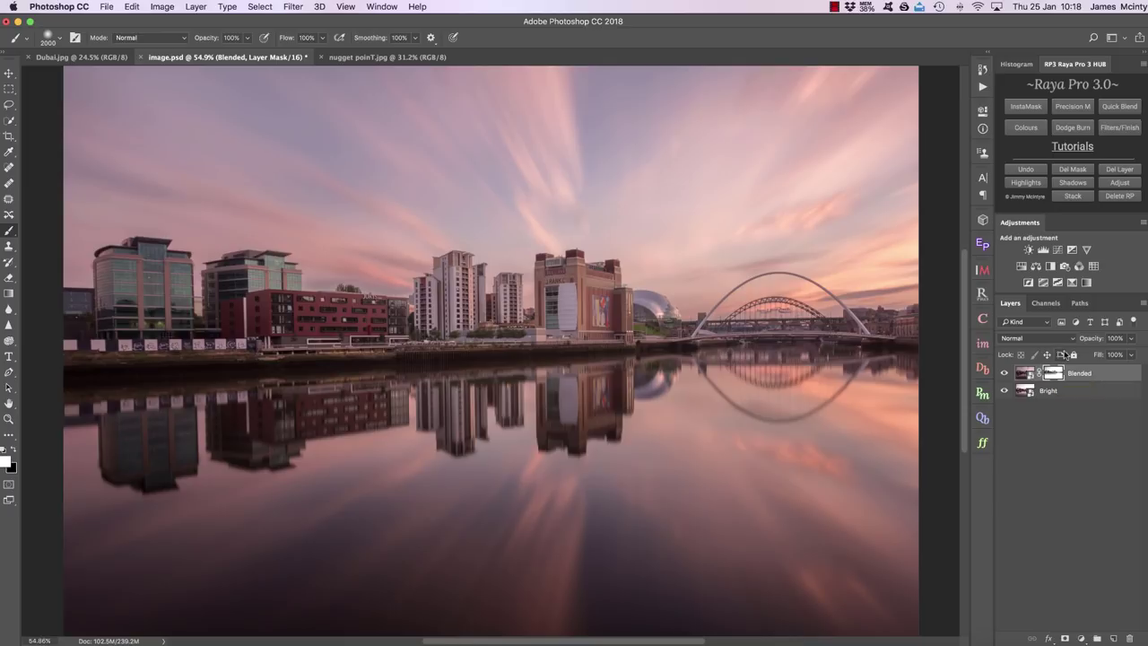
left_click(1026, 105)
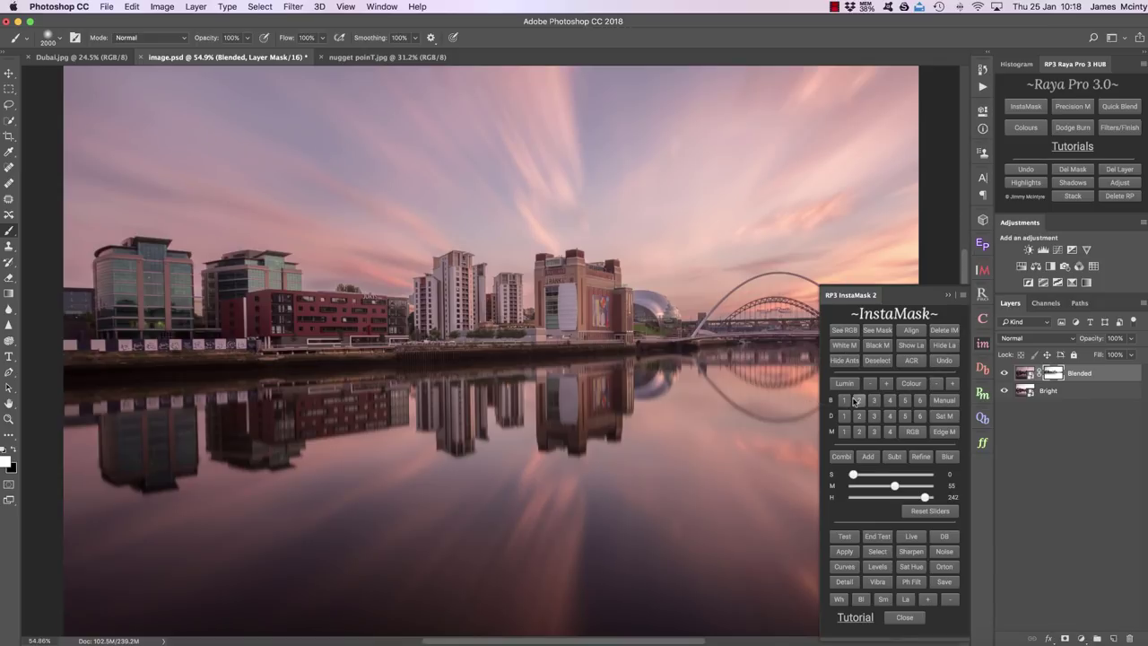
Step: Delete Blended's mask, hide the layer, and create a level-1 brights luminosity mask
left_click(1072, 169)
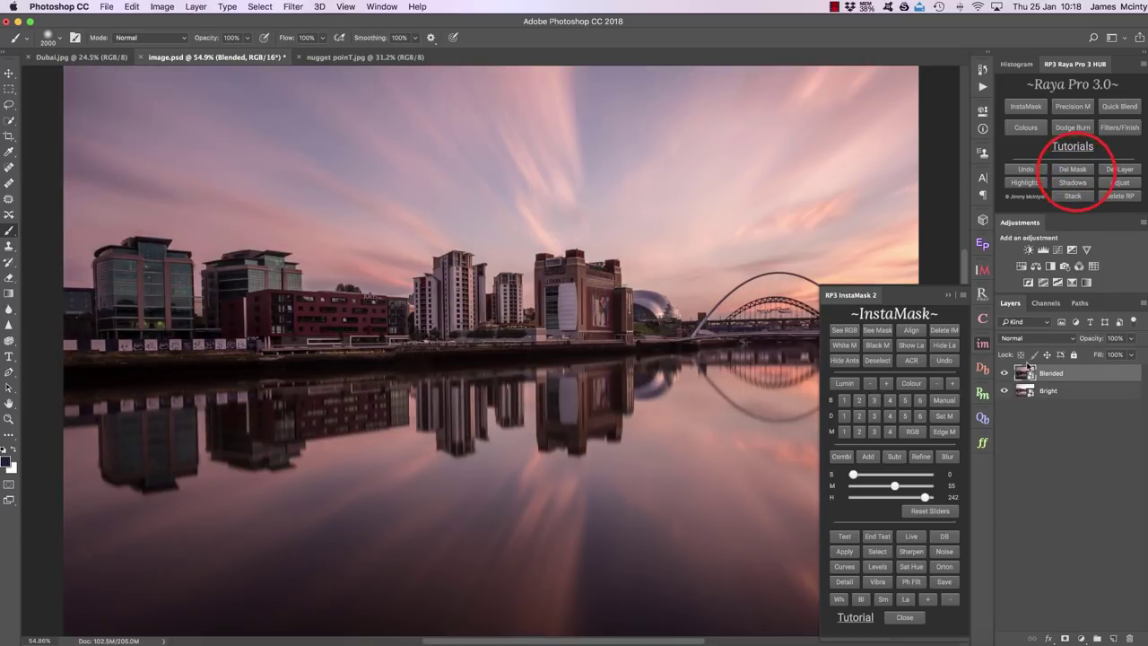
left_click(943, 345)
left_click(846, 400)
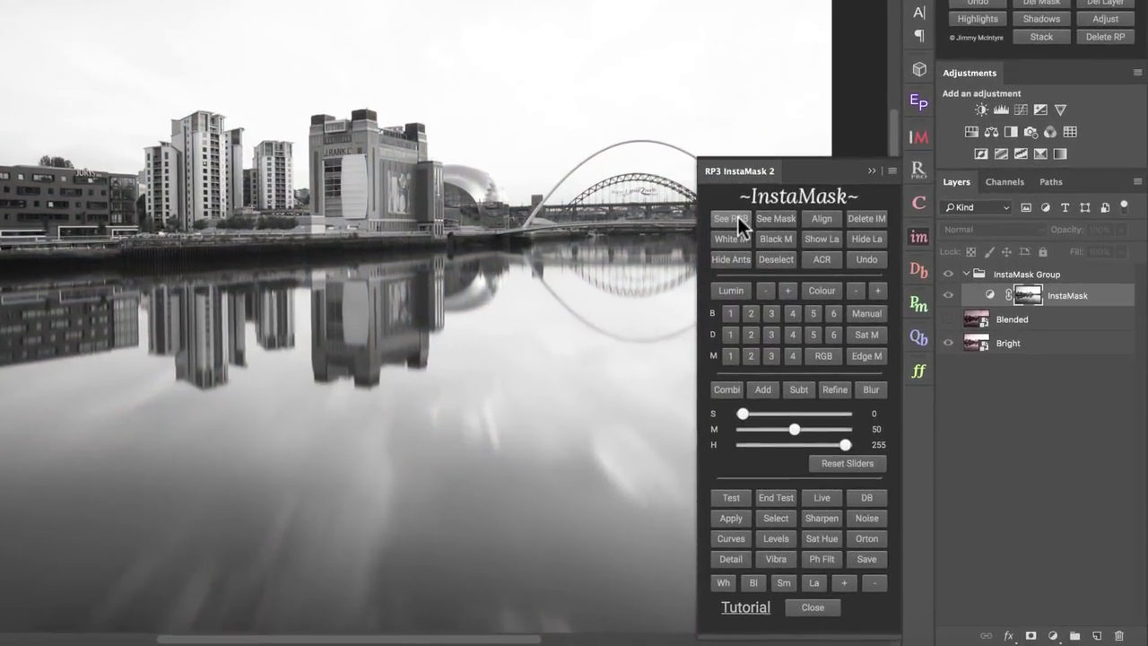
Step: Switch between colour and greyscale mask views, then select the Blended layer
left_click(738, 217)
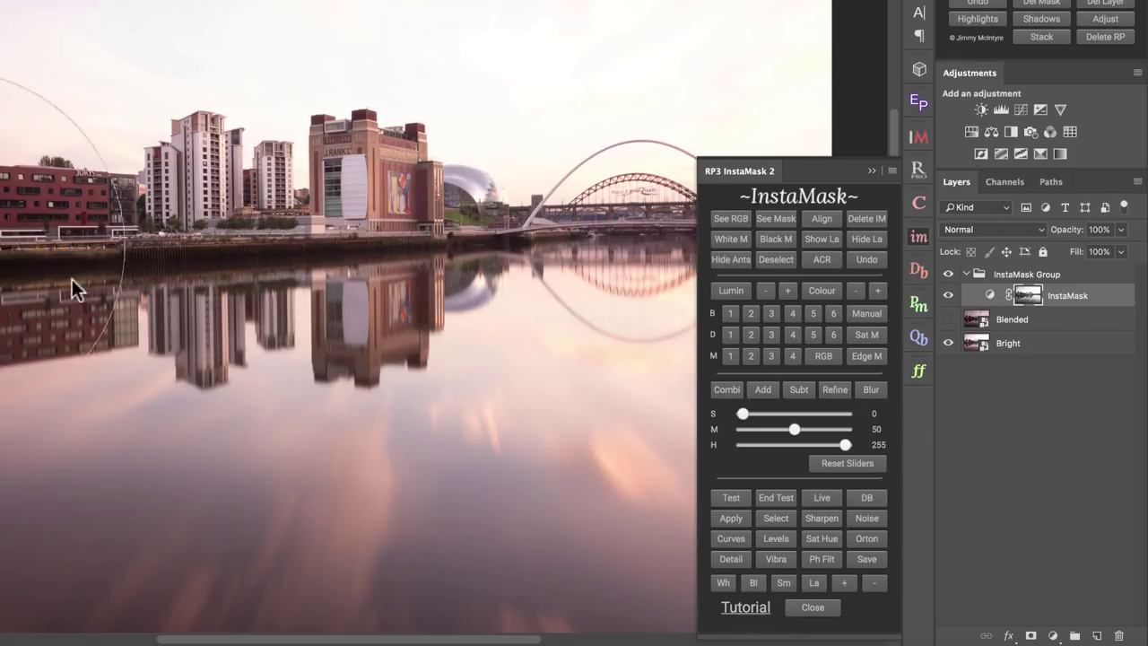
left_click(776, 219)
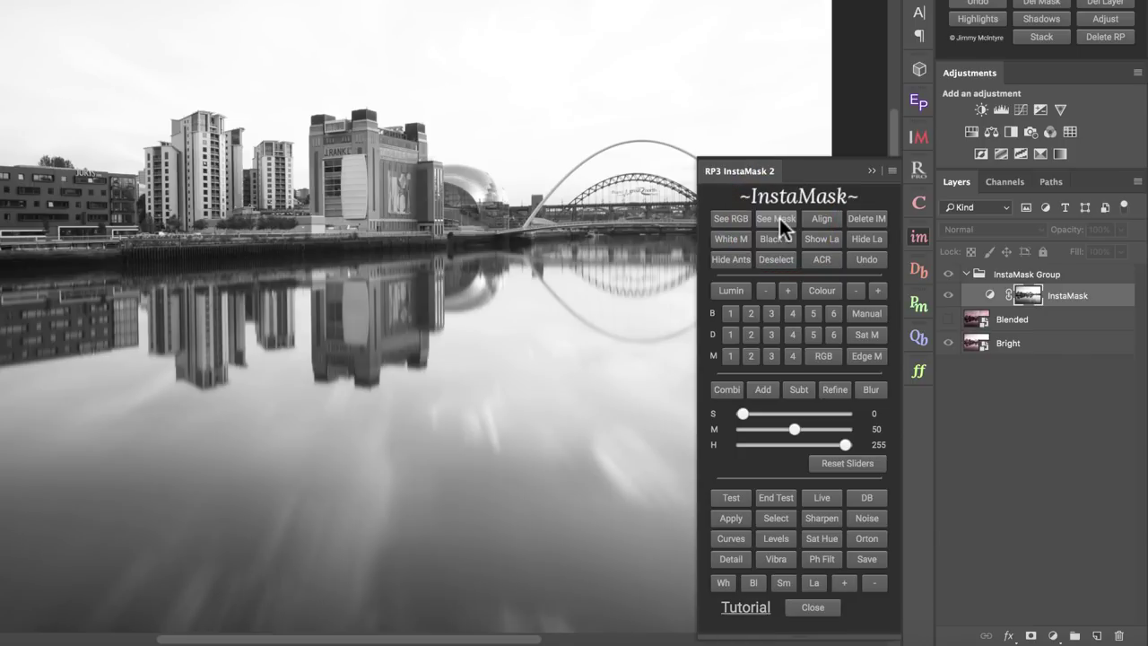
left_click_drag(1044, 296, 1105, 302)
left_click(1036, 329)
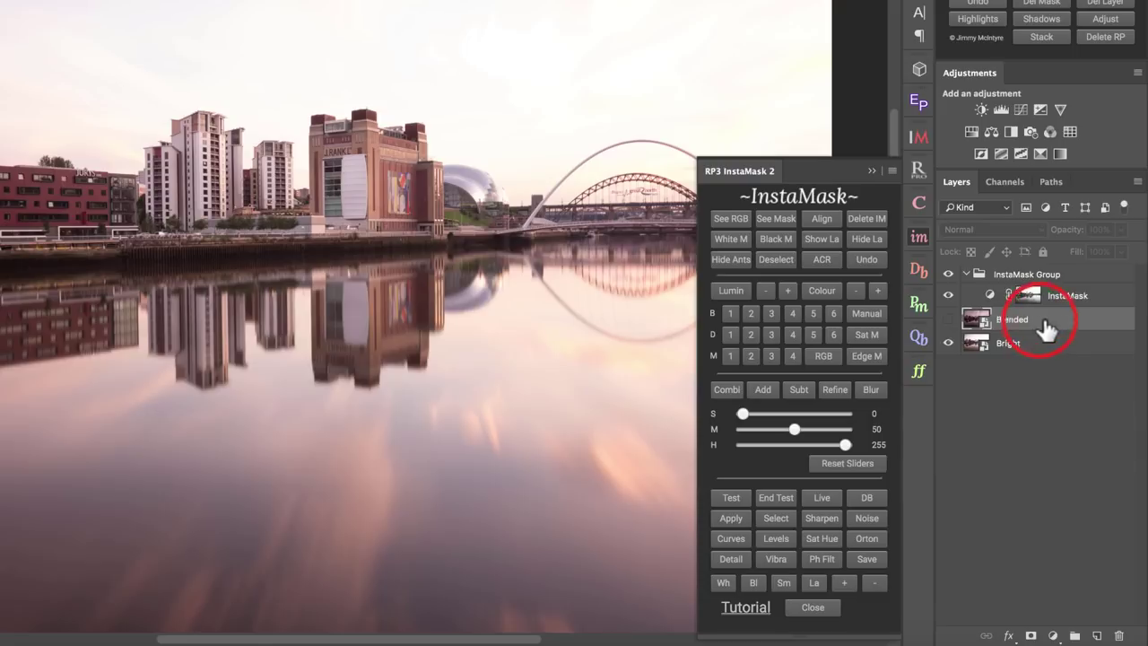
Step: Add a white mask to Blended, flip it between white and black, then delete it
left_click(729, 238)
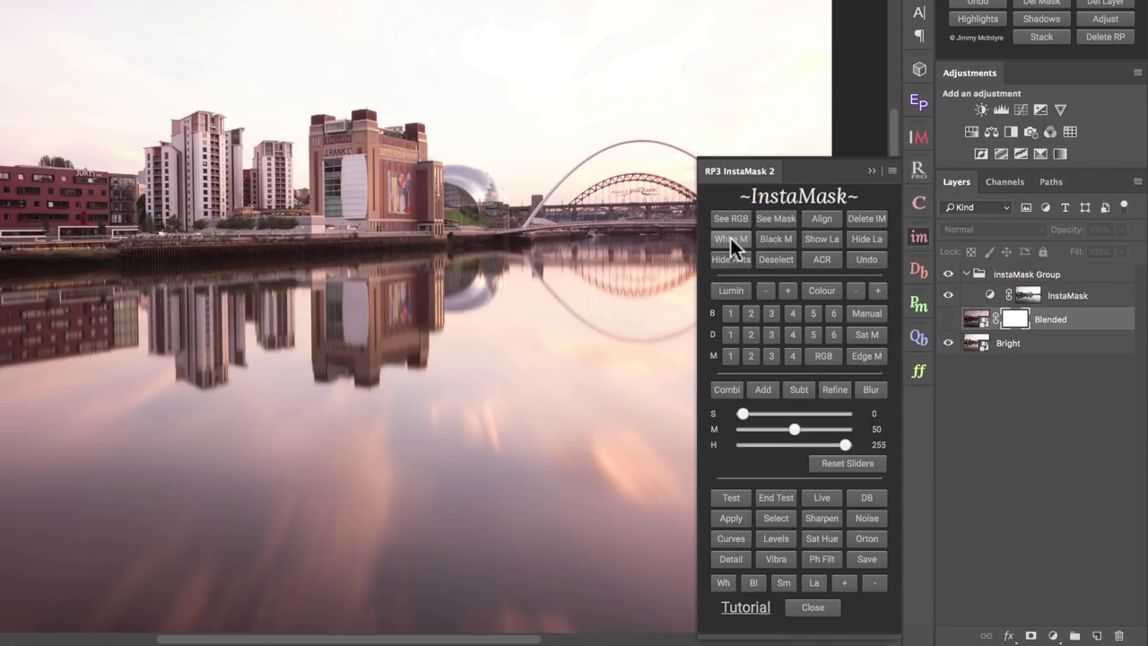
left_click(768, 239)
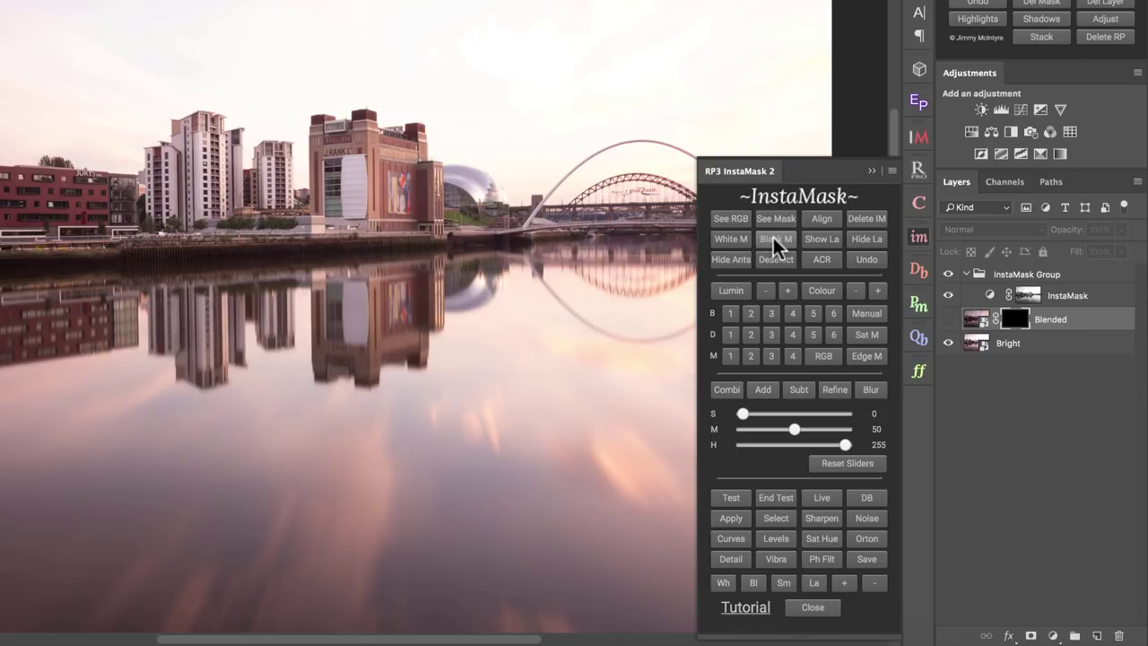
left_click(740, 241)
left_click(774, 239)
left_click(730, 240)
left_click(769, 240)
left_click(732, 240)
left_click(763, 239)
left_click(1040, 4)
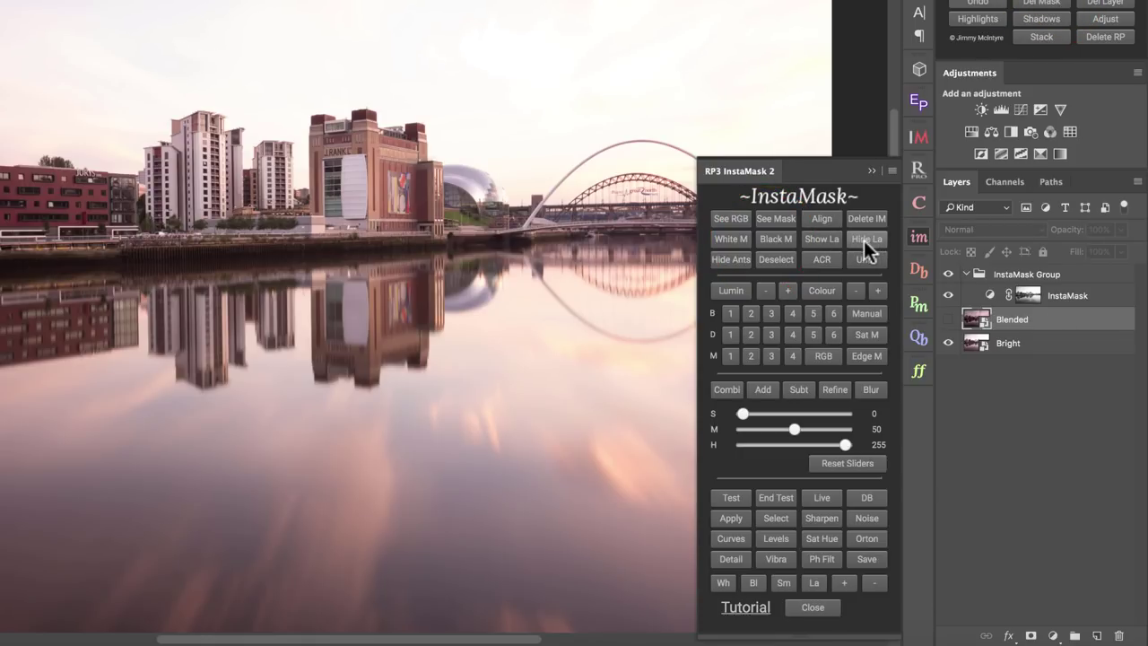
Step: Toggle the Blended layer's visibility on and off to compare the sky
left_click(832, 237)
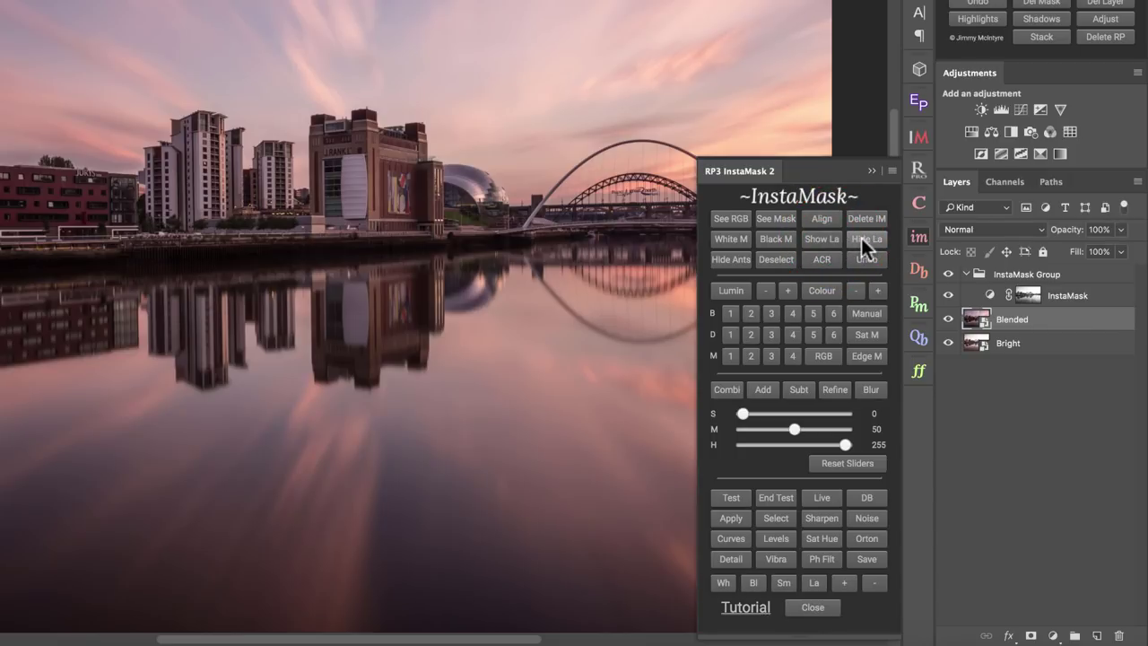
left_click(861, 237)
left_click(829, 237)
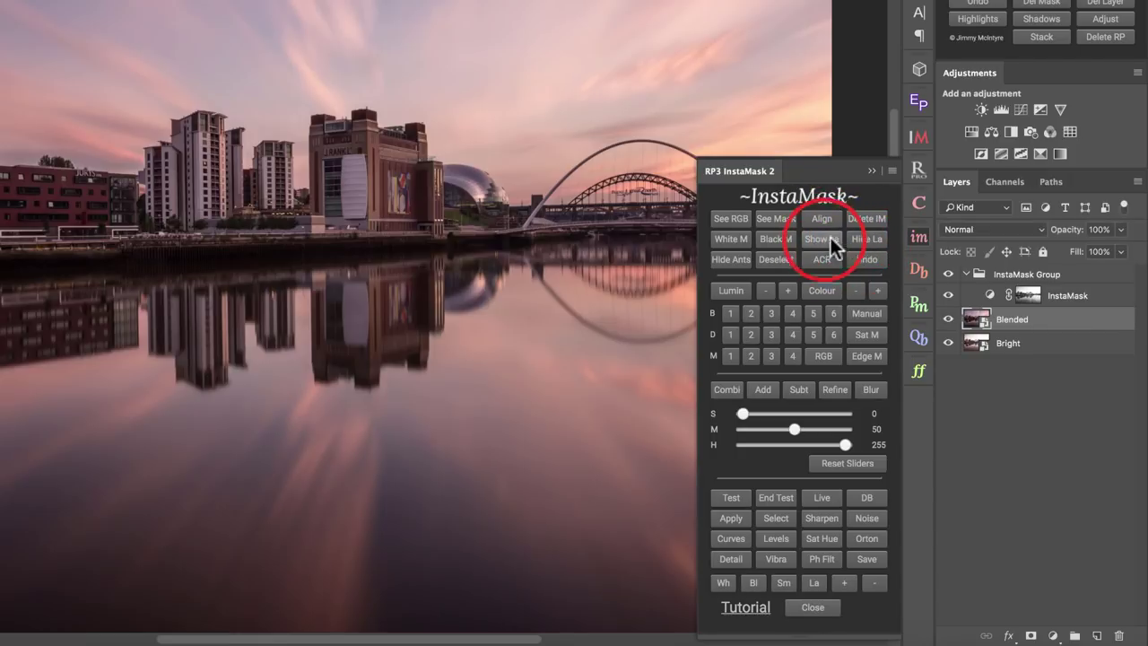
left_click(854, 237)
left_click(831, 238)
left_click(855, 237)
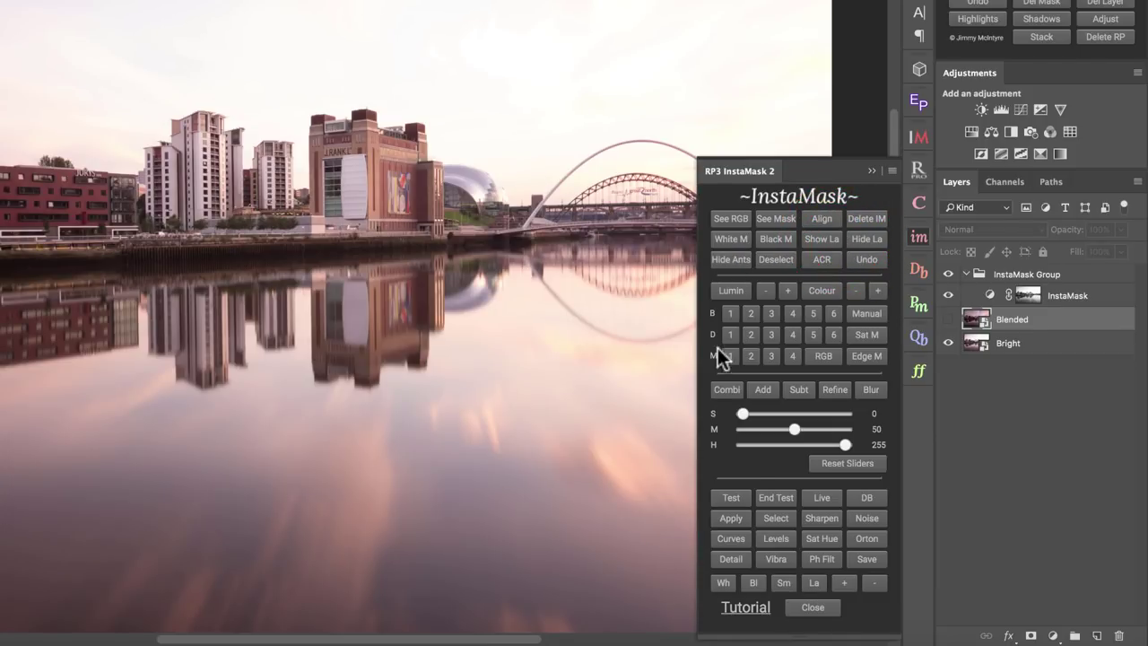
Step: Load the luminosity mask as a hidden selection, add it as Blended's mask, then delete it
left_click(786, 515)
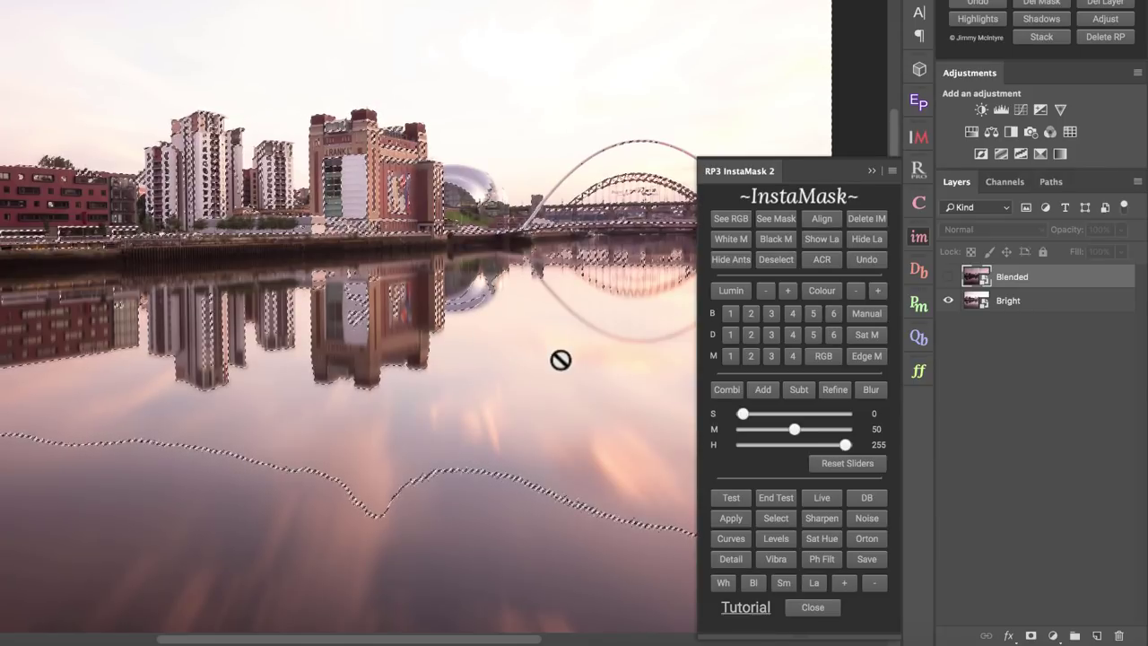
left_click(730, 258)
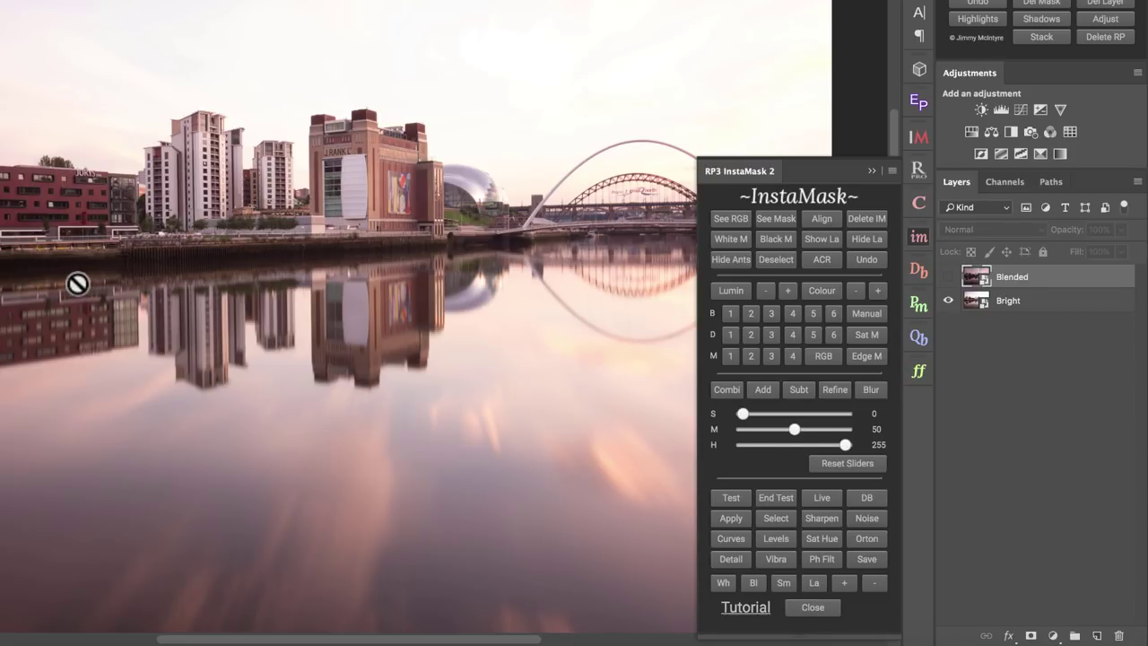
left_click(1031, 637)
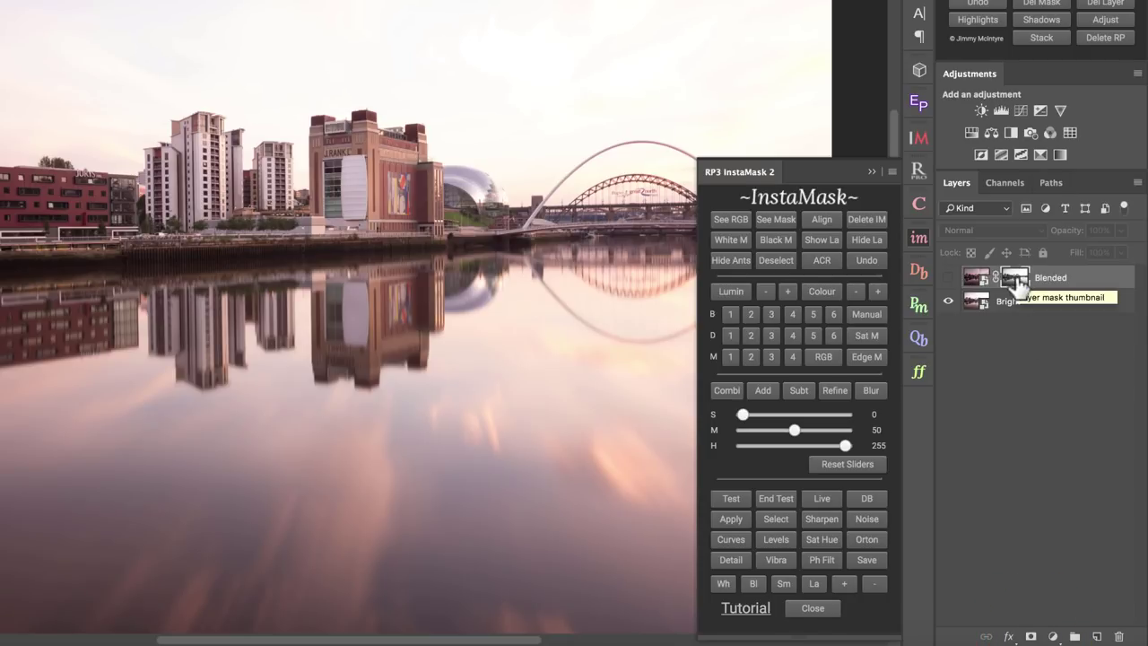
left_click(1056, 7)
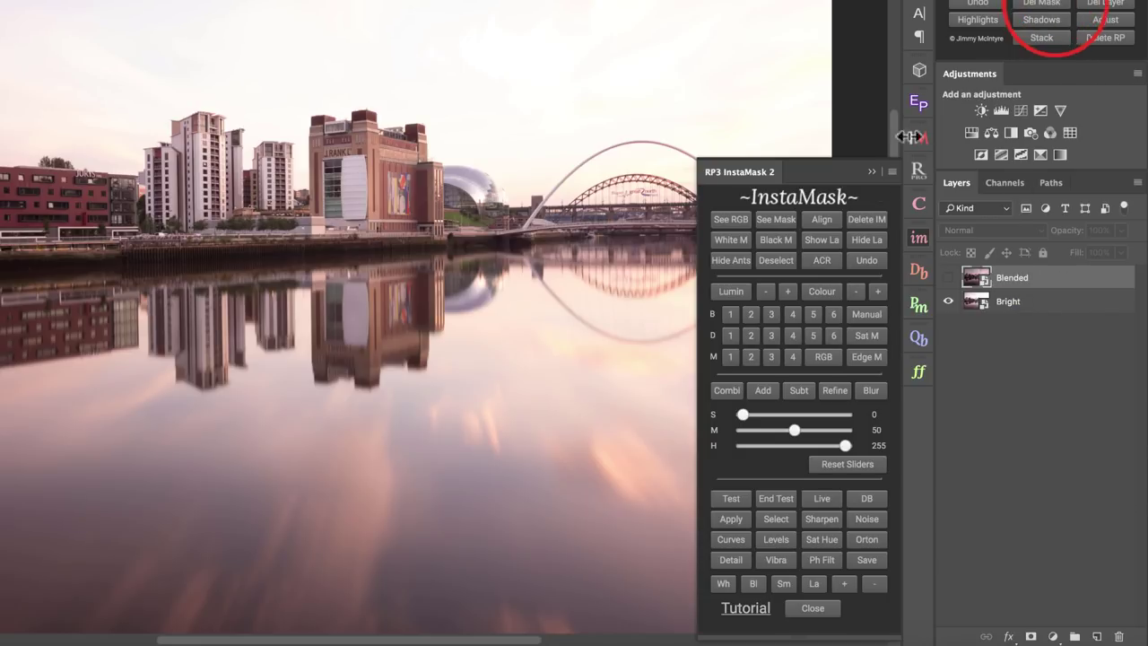
left_click(734, 314)
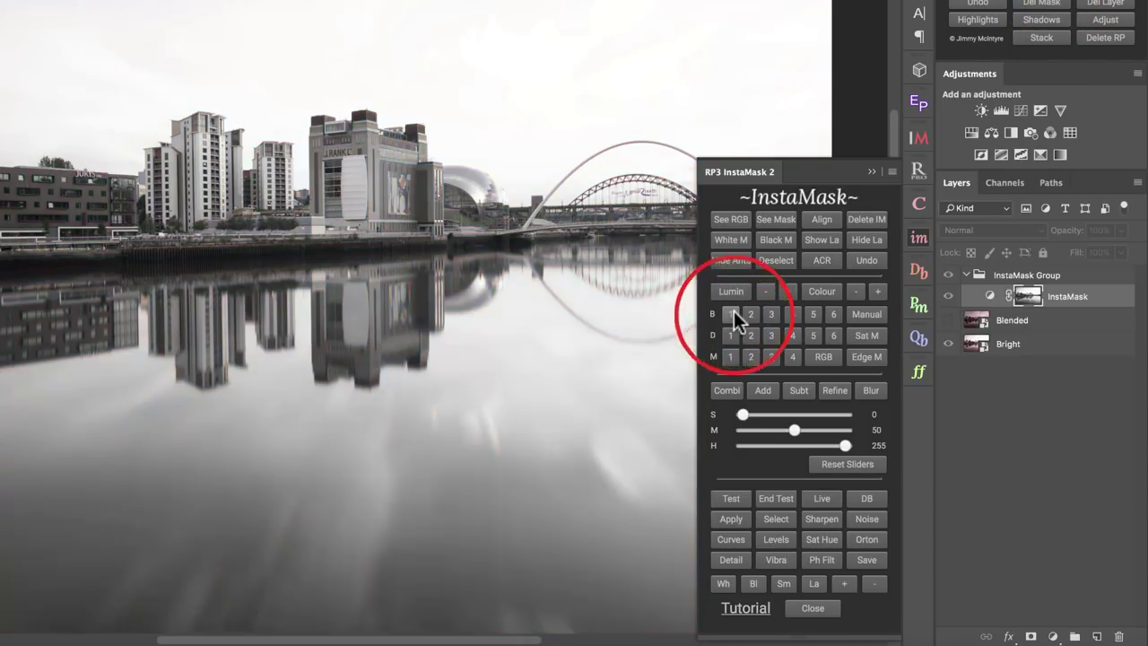
left_click(772, 513)
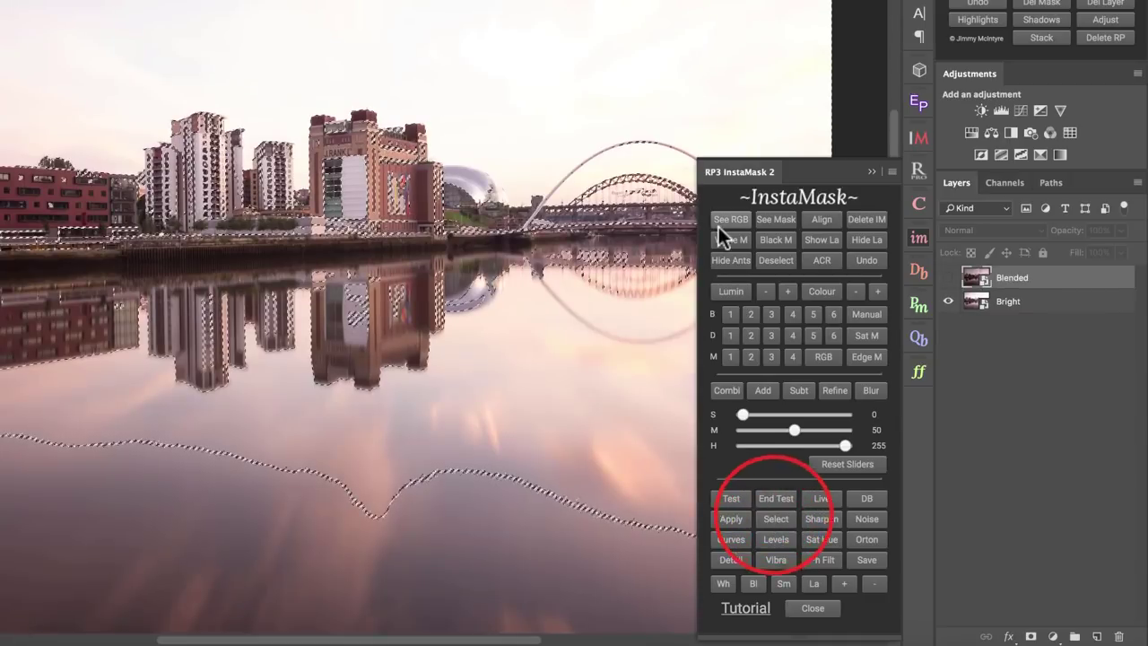
left_click(774, 258)
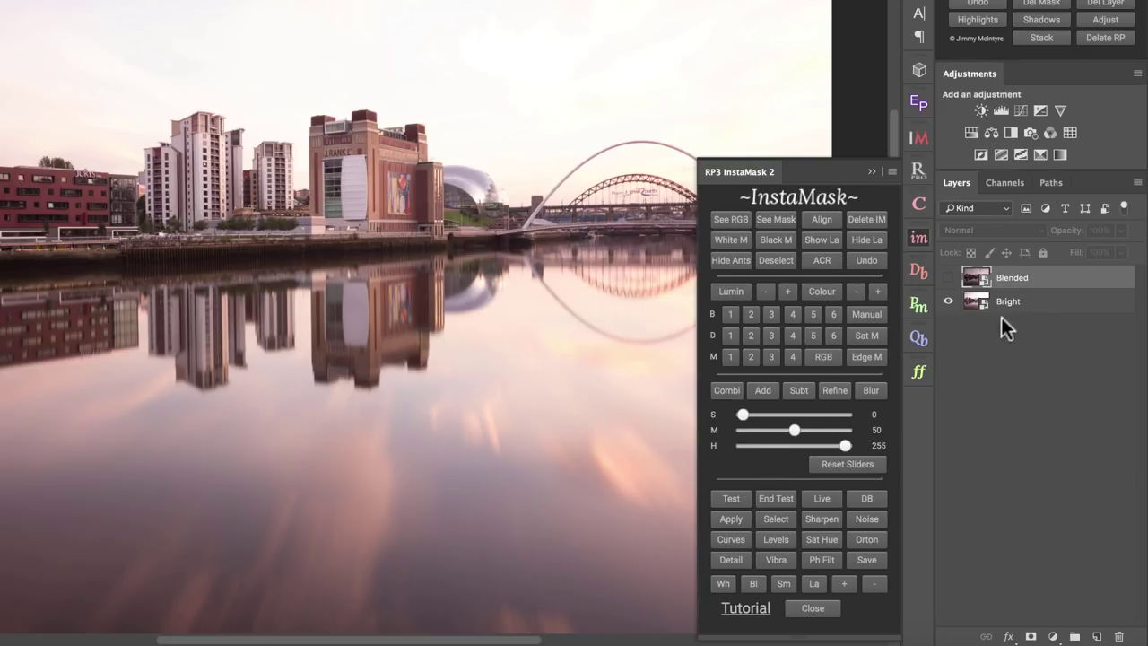
right_click(1051, 276)
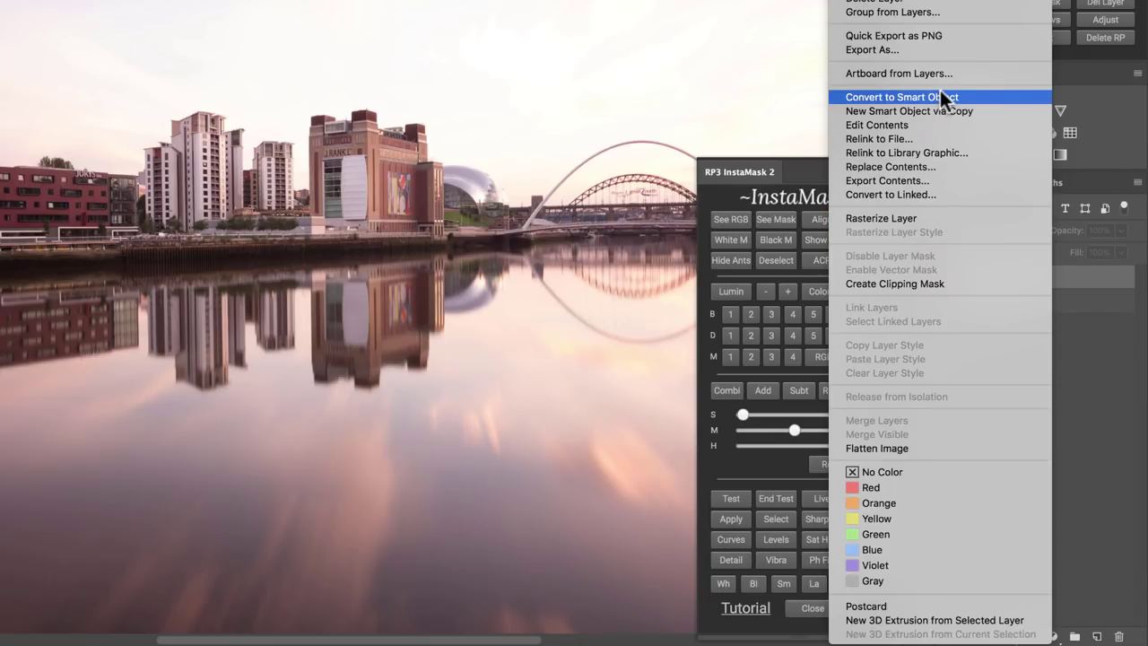
left_click(1120, 417)
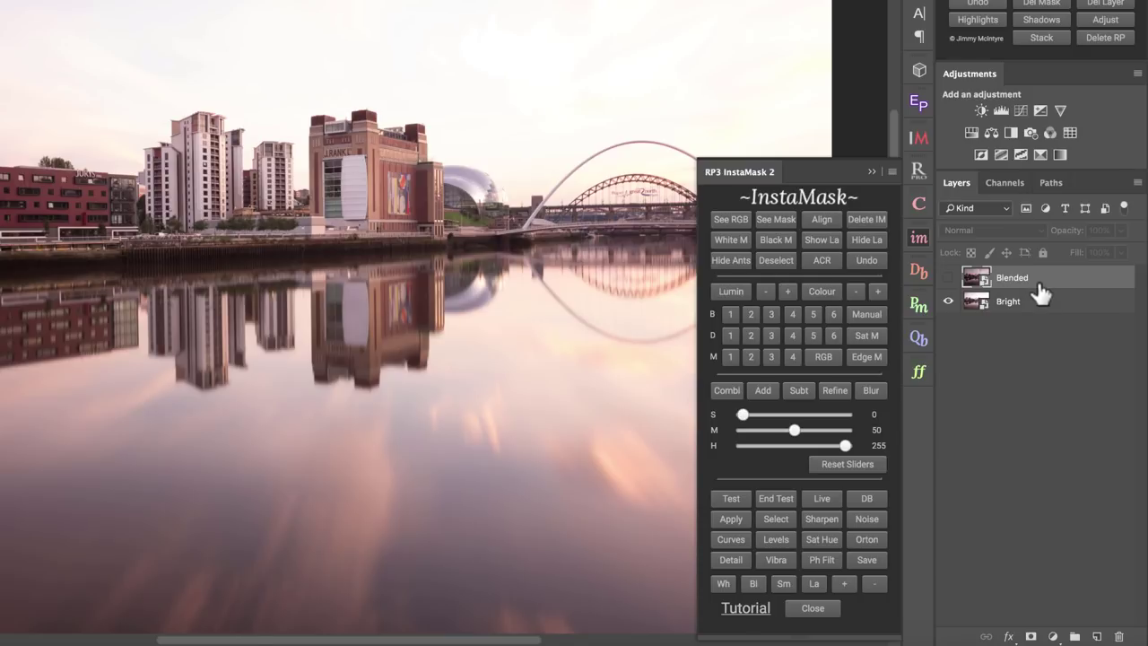
left_click(822, 261)
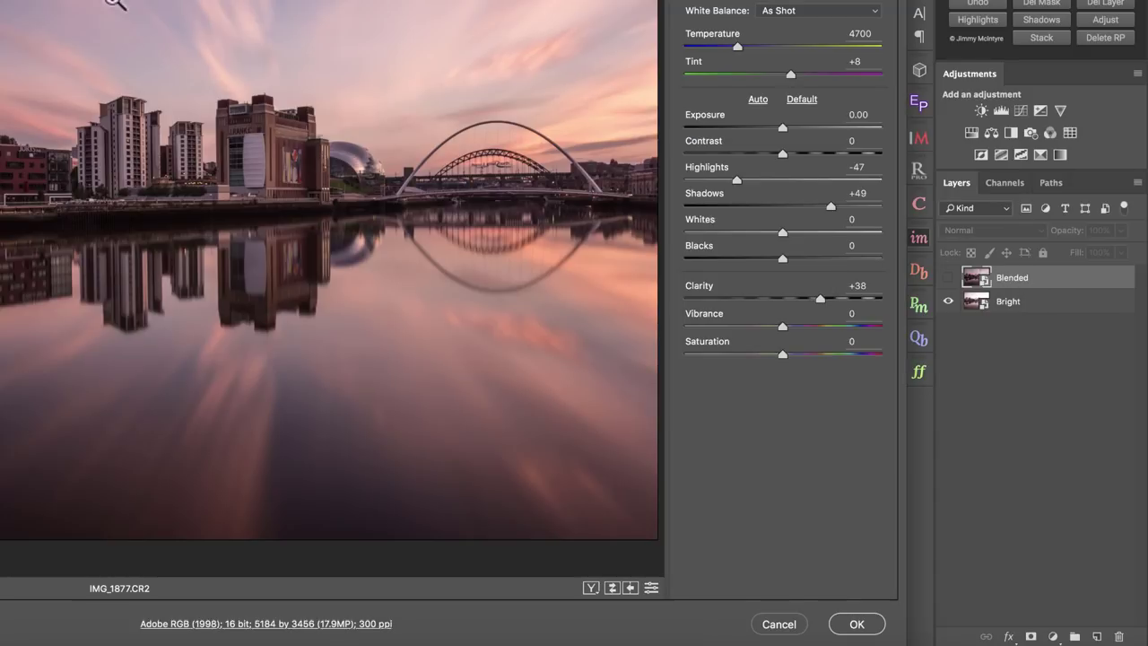
left_click(778, 623)
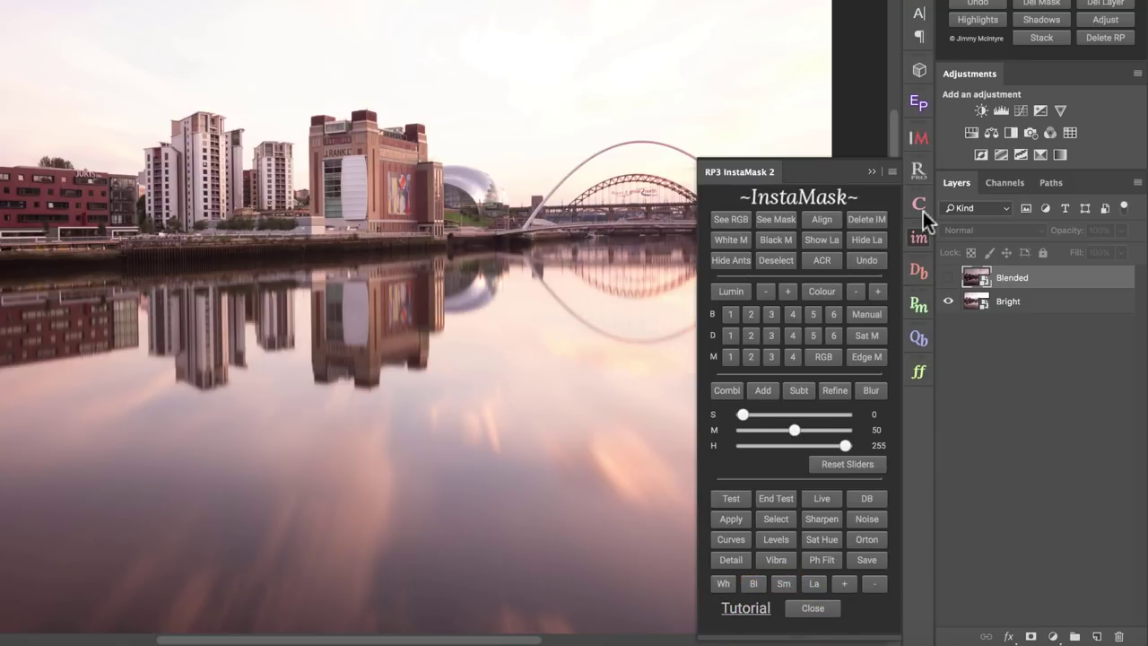
left_click(1018, 107)
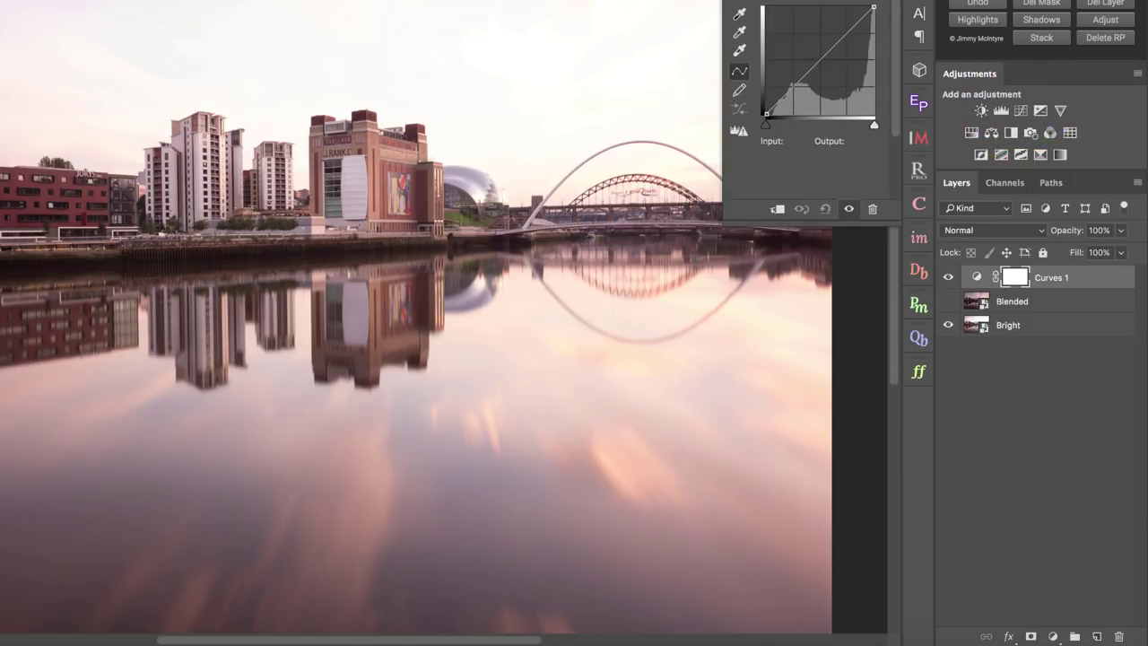
left_click(866, 260)
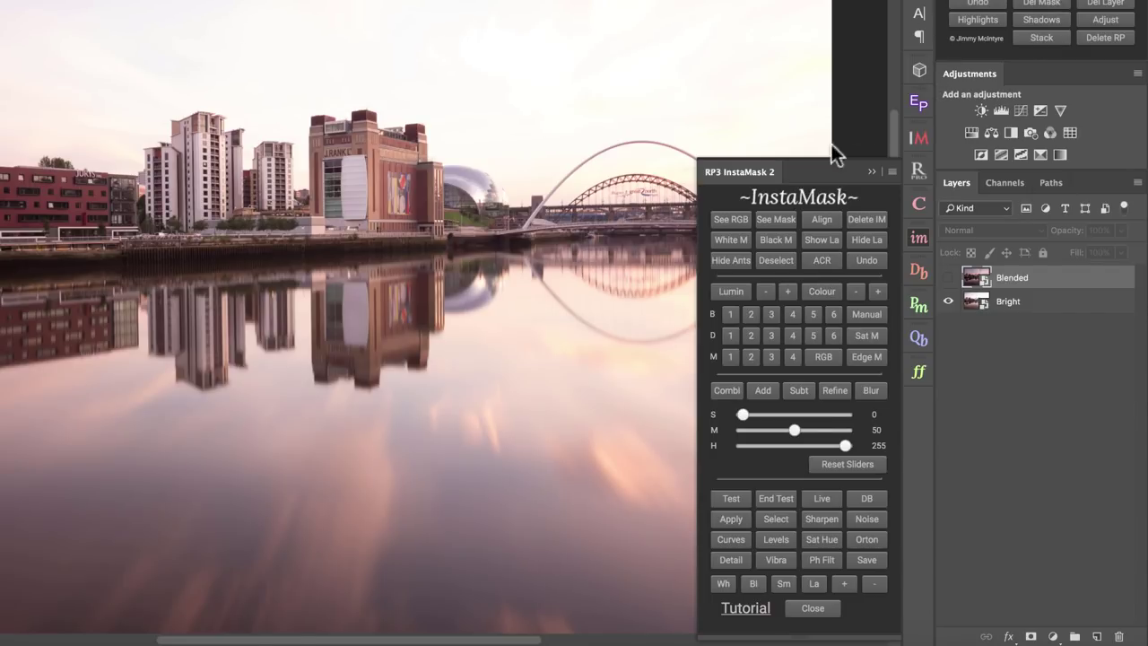
left_click(725, 289)
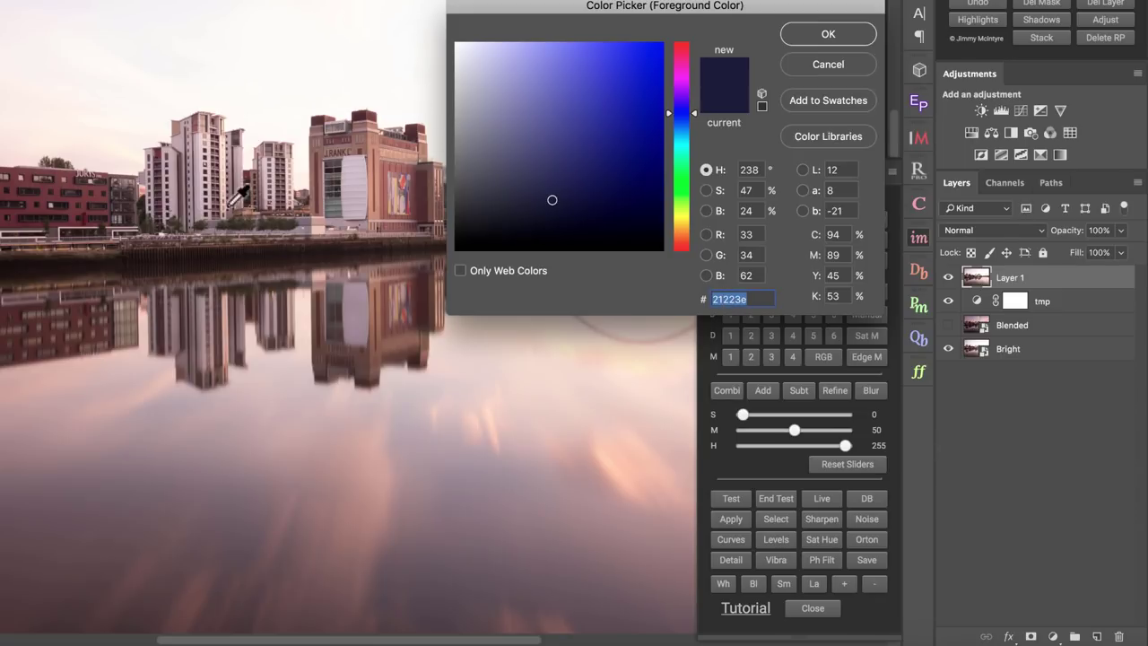
Step: Build a mask from the riverbank's dark brown and widen its colour range
left_click(163, 254)
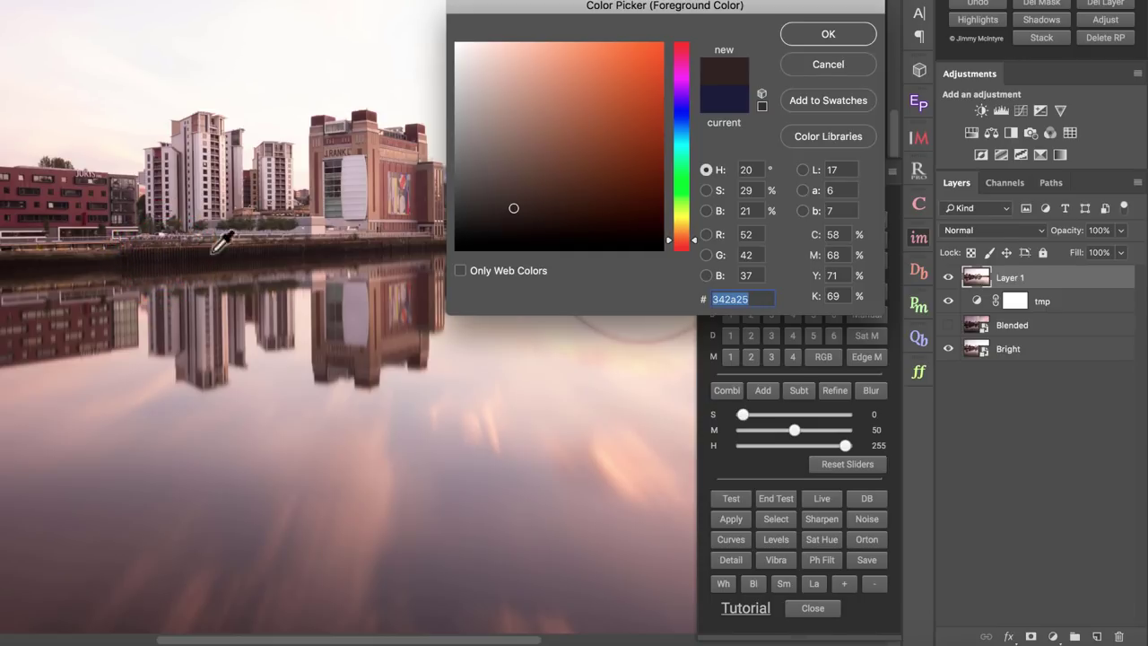
left_click(818, 34)
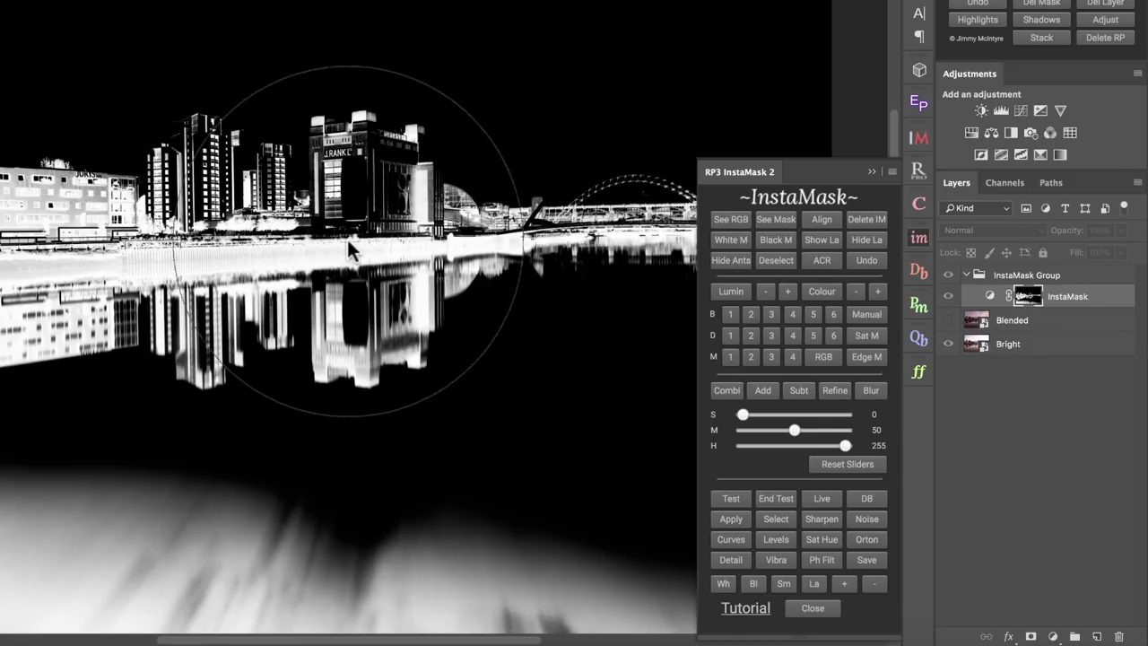
left_click(785, 287)
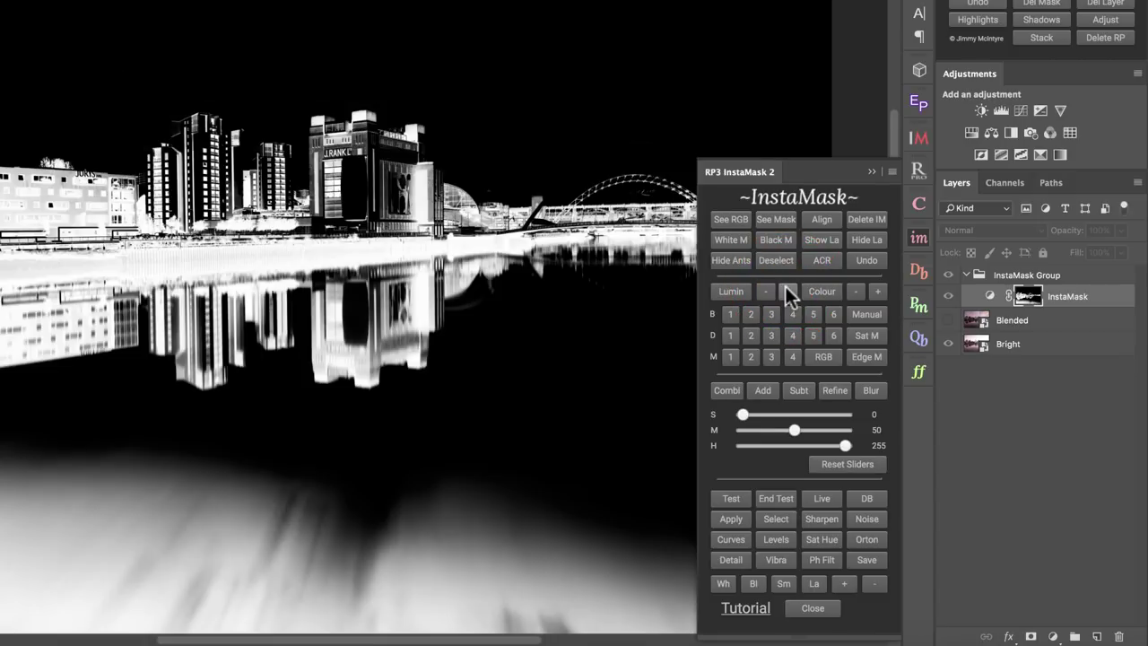
left_click(786, 287)
left_click(785, 287)
left_click(785, 286)
left_click(786, 287)
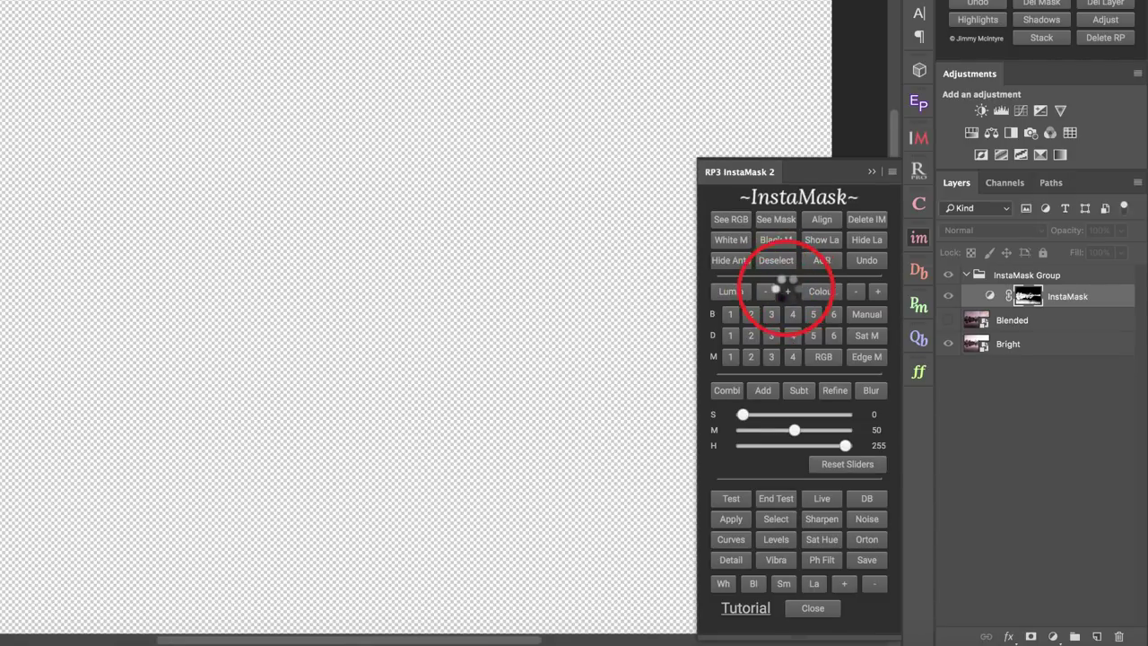
left_click(786, 287)
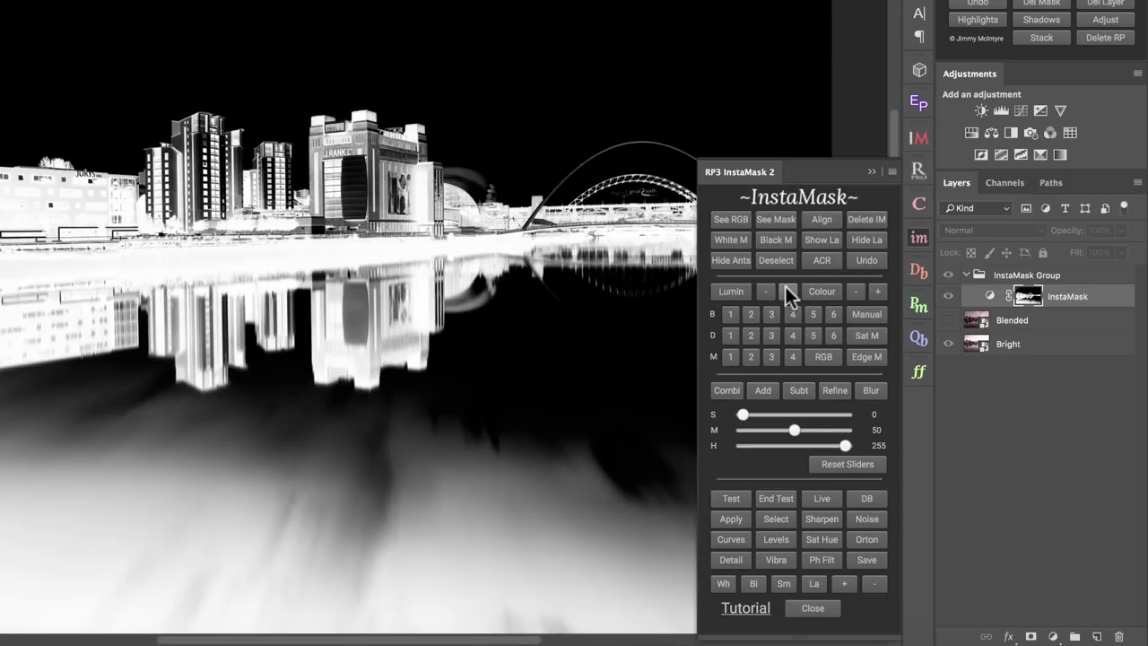
Step: Narrow the mask's tonal range step by step, then widen it slightly
left_click(768, 292)
left_click(767, 291)
left_click(768, 292)
left_click(767, 292)
left_click(767, 292)
left_click(768, 291)
left_click(767, 291)
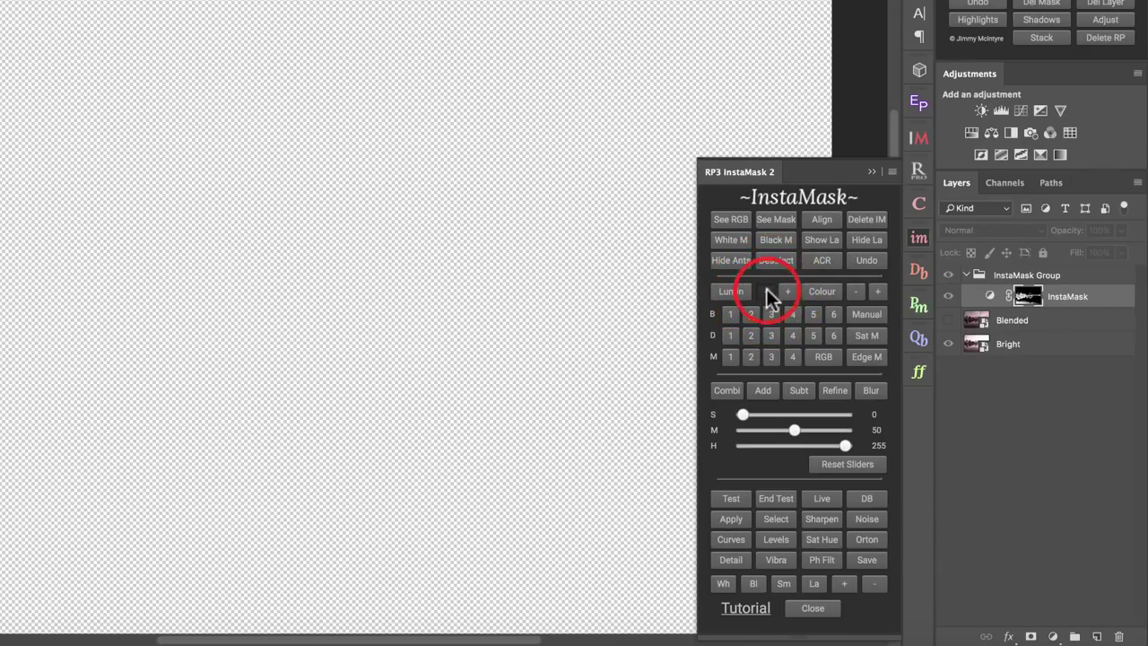
left_click(767, 291)
left_click(768, 291)
left_click(767, 291)
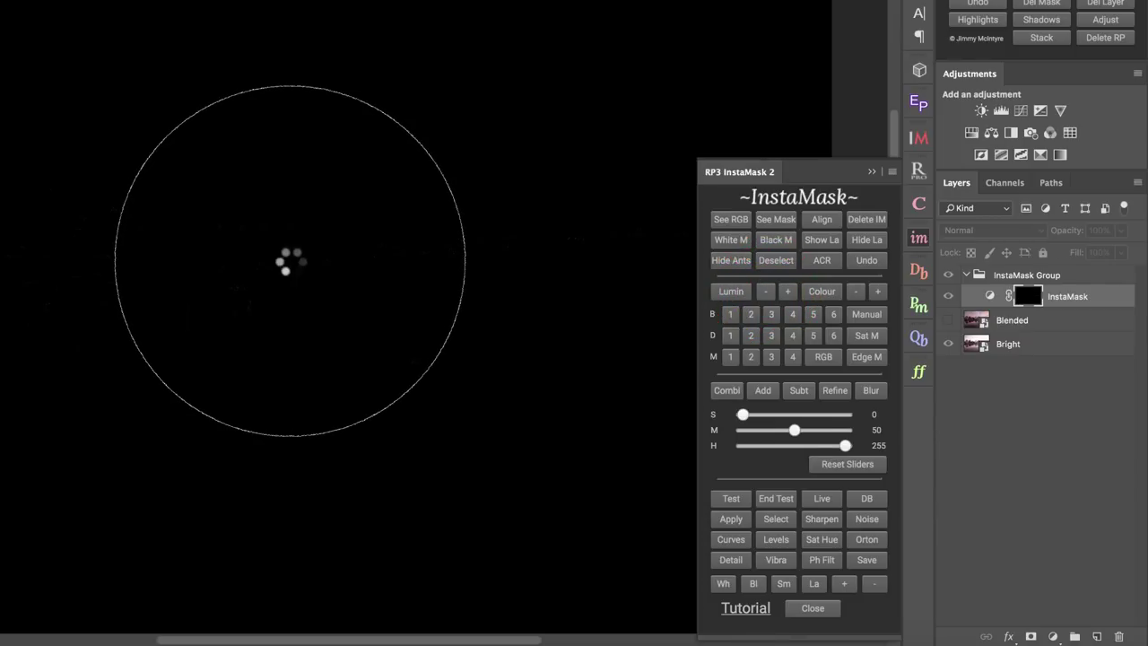
left_click(789, 292)
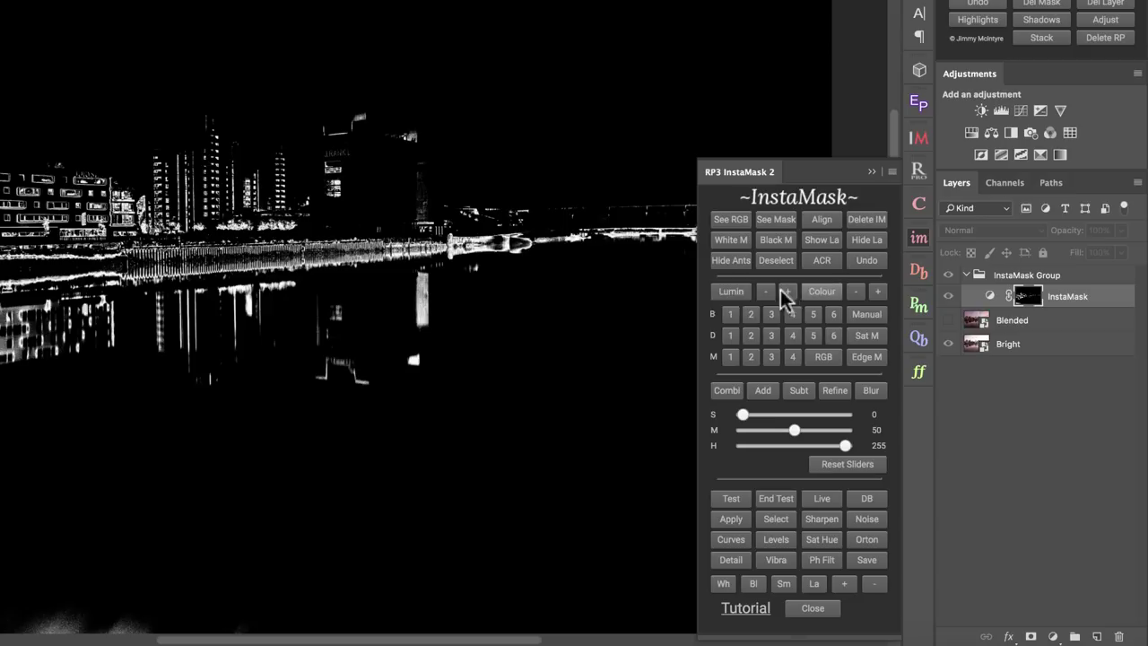
Step: Create a Colour mask sampled from the quayside building's warm tone
left_click(820, 290)
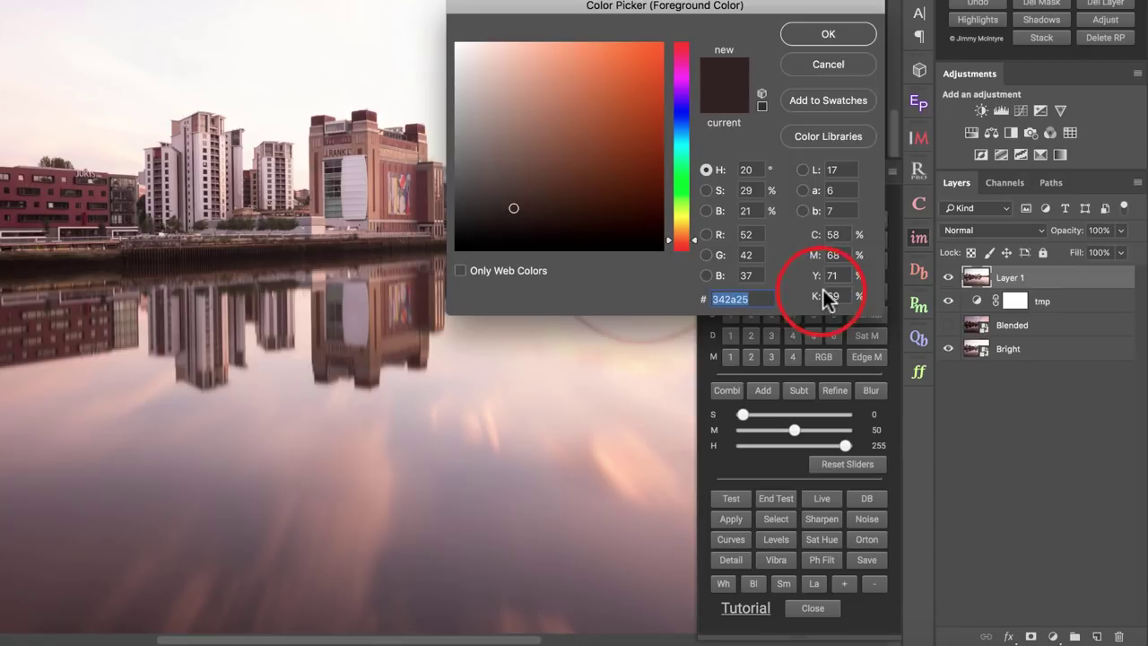
left_click(389, 168)
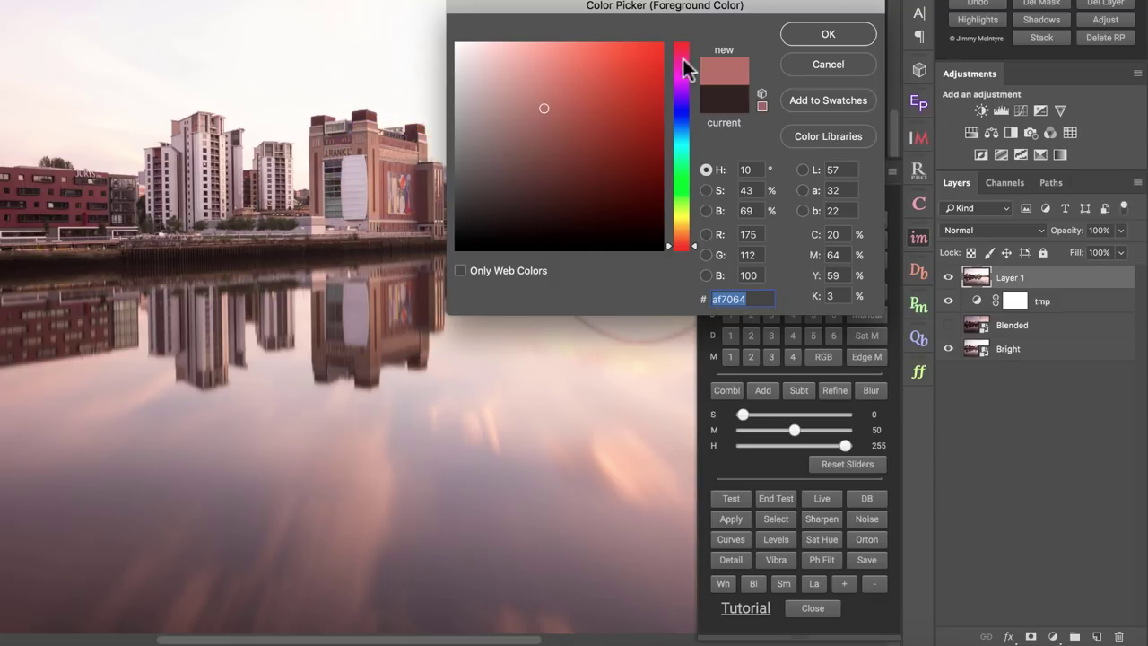
left_click(803, 33)
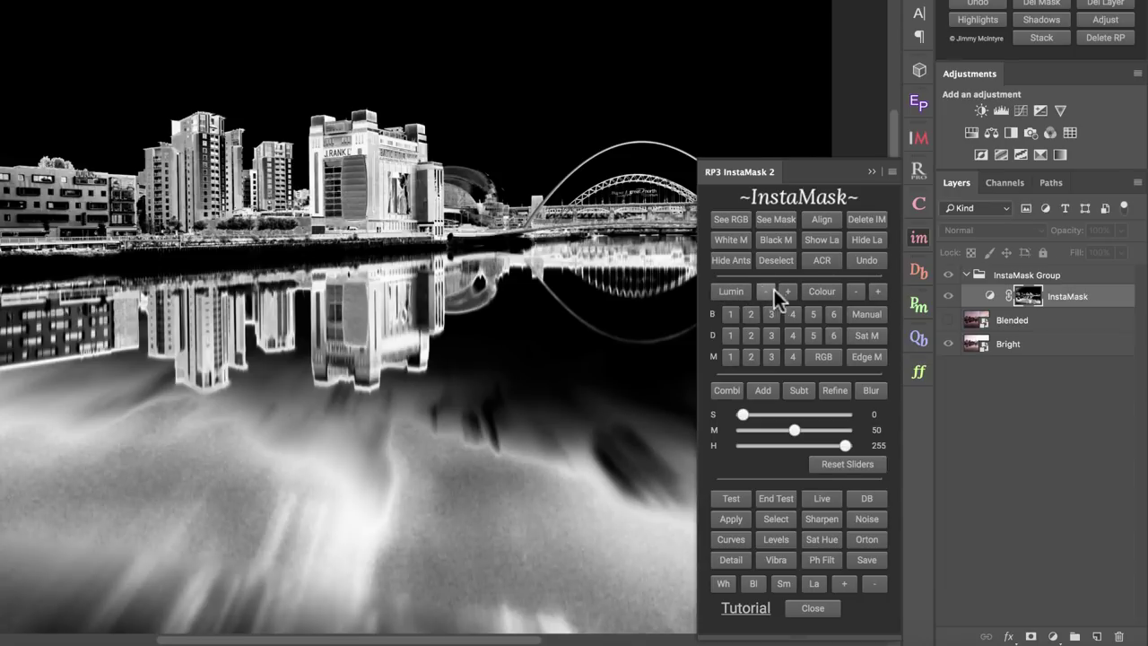
Step: Adjust the colour mask range and set the Color Range selection preview to Grayscale
left_click(875, 292)
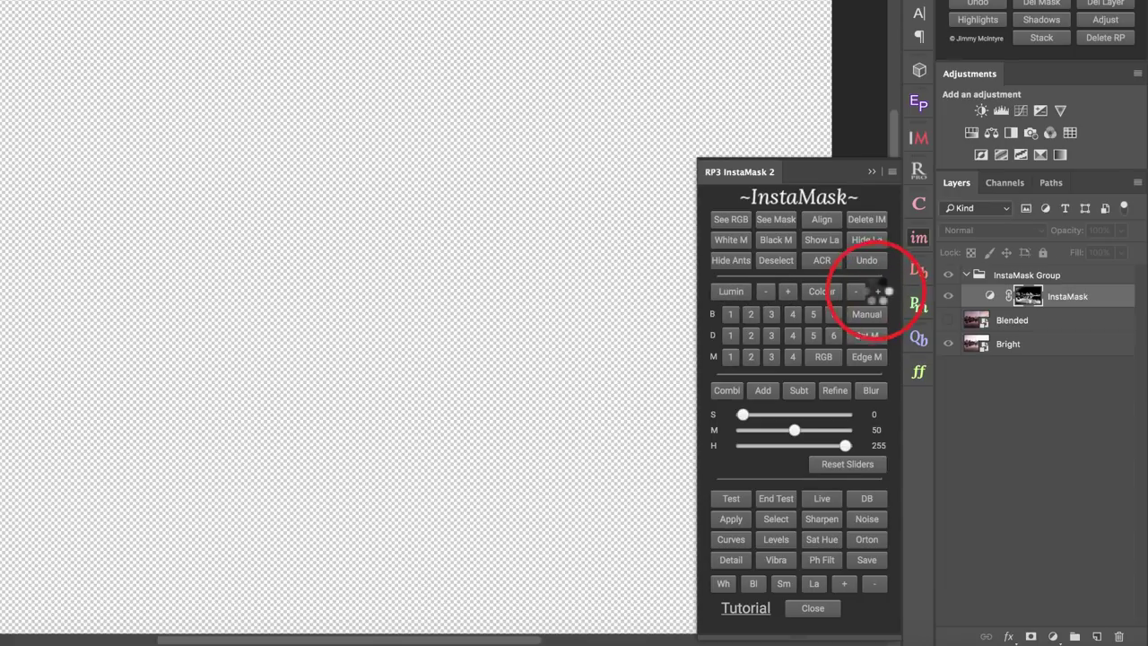
left_click(857, 291)
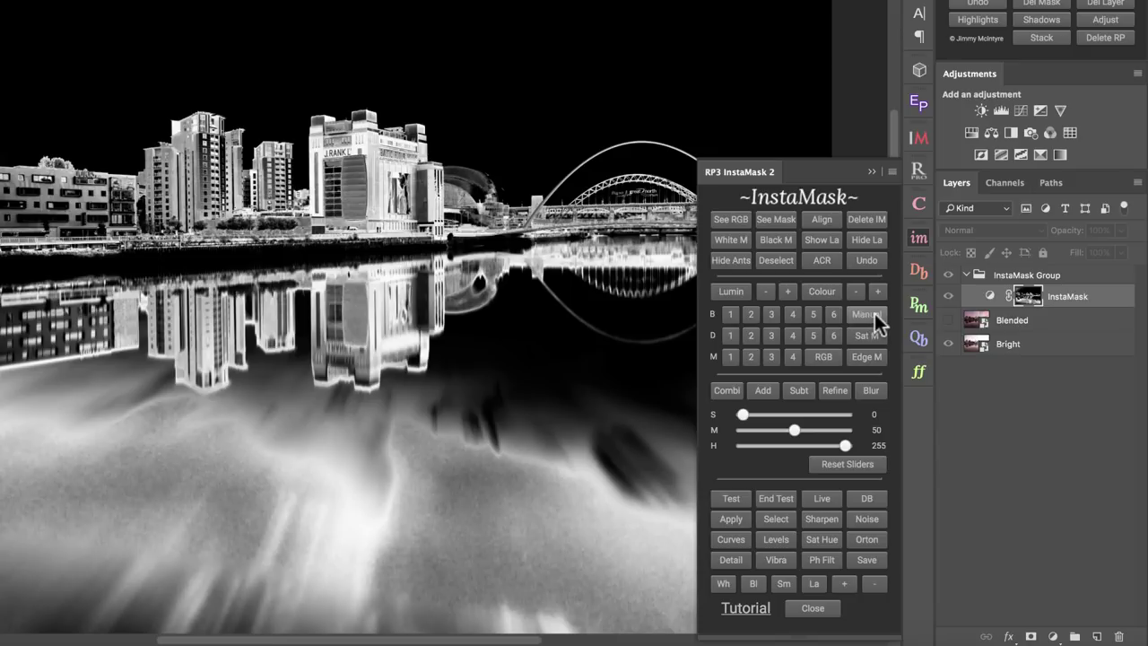
left_click(874, 313)
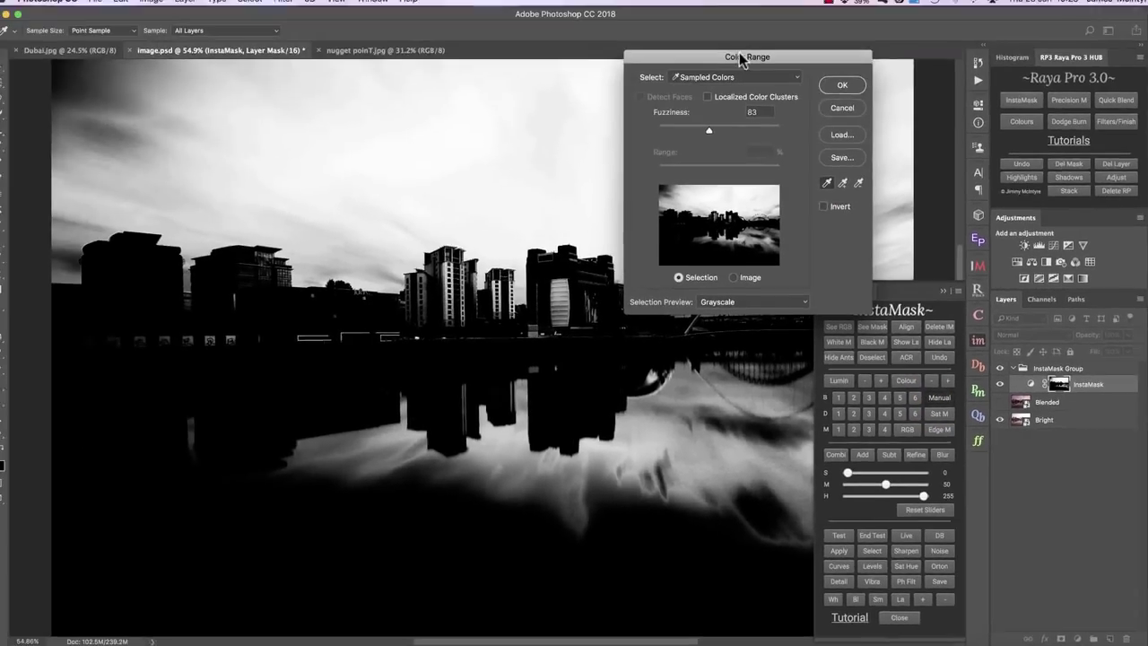
left_click_drag(738, 52, 692, 56)
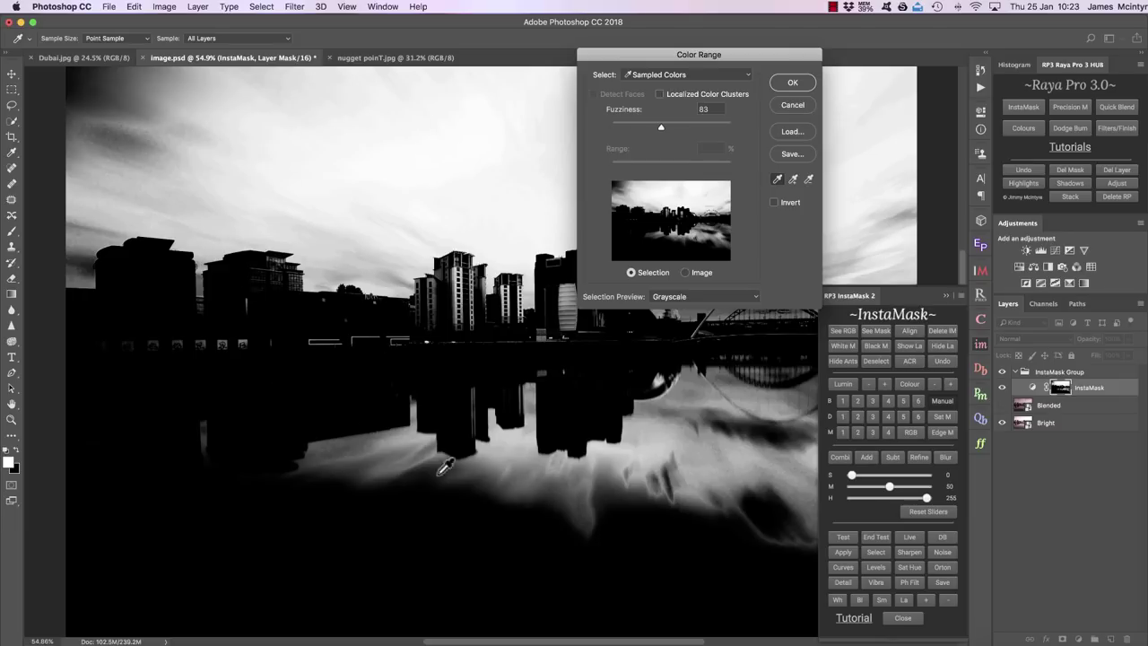
left_click(708, 300)
left_click(686, 280)
left_click(692, 297)
left_click(688, 309)
Step: Resample and add colours, tune Fuzziness, accept the range, then delete the InstaMask group
left_click(606, 320)
left_click_drag(681, 54, 880, 38)
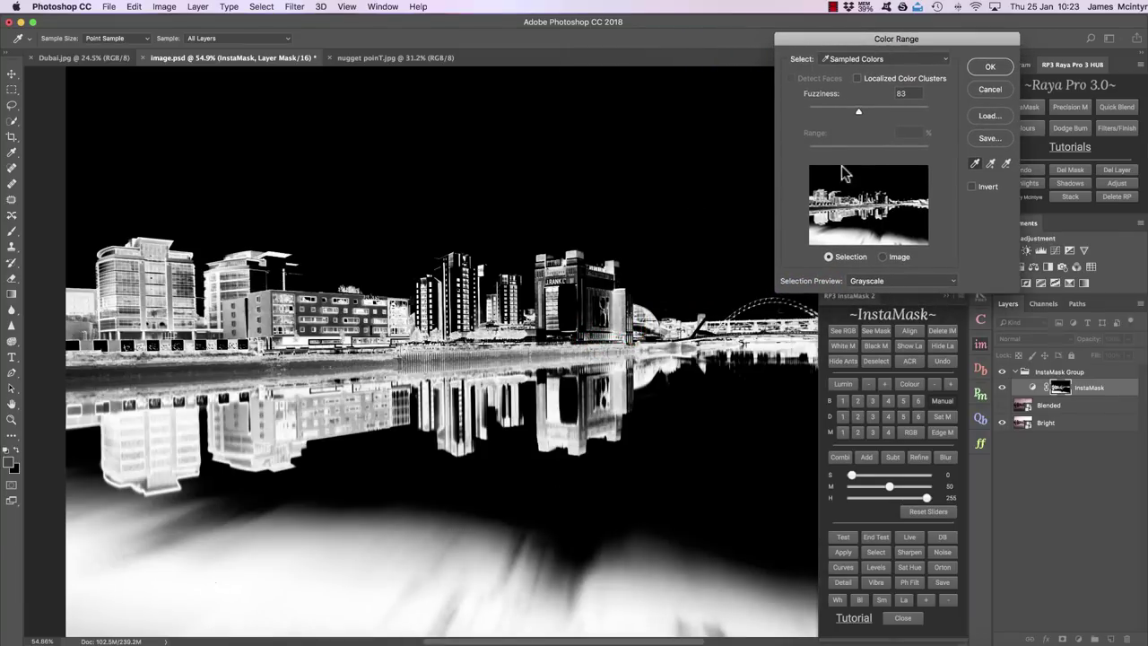
left_click_drag(858, 109, 889, 114)
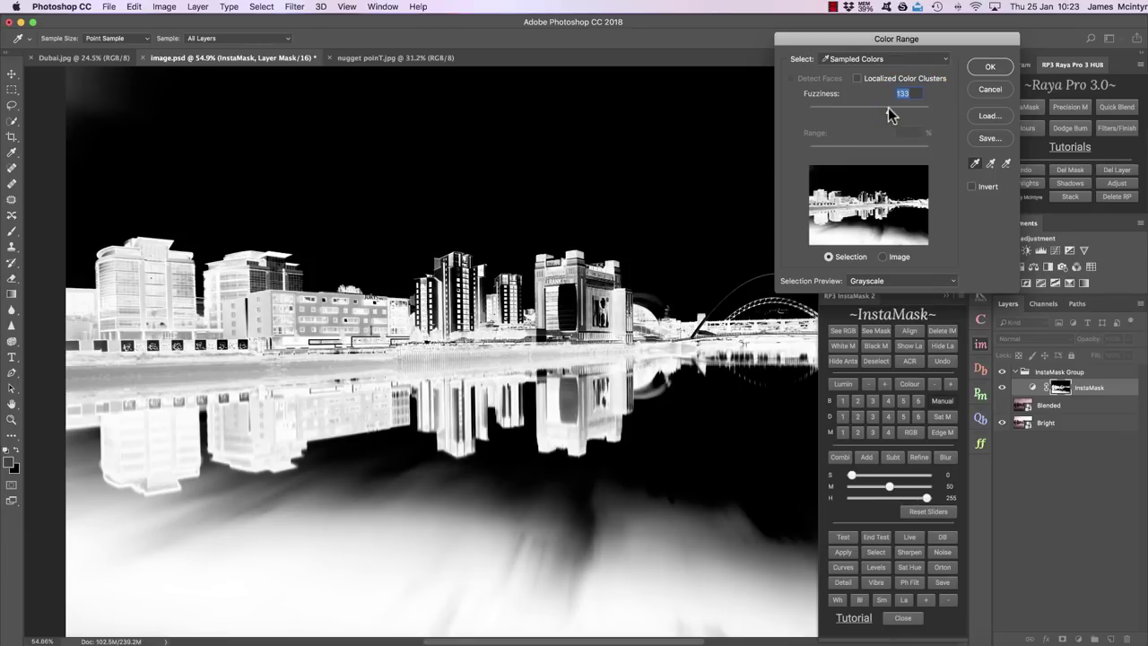
left_click(989, 163)
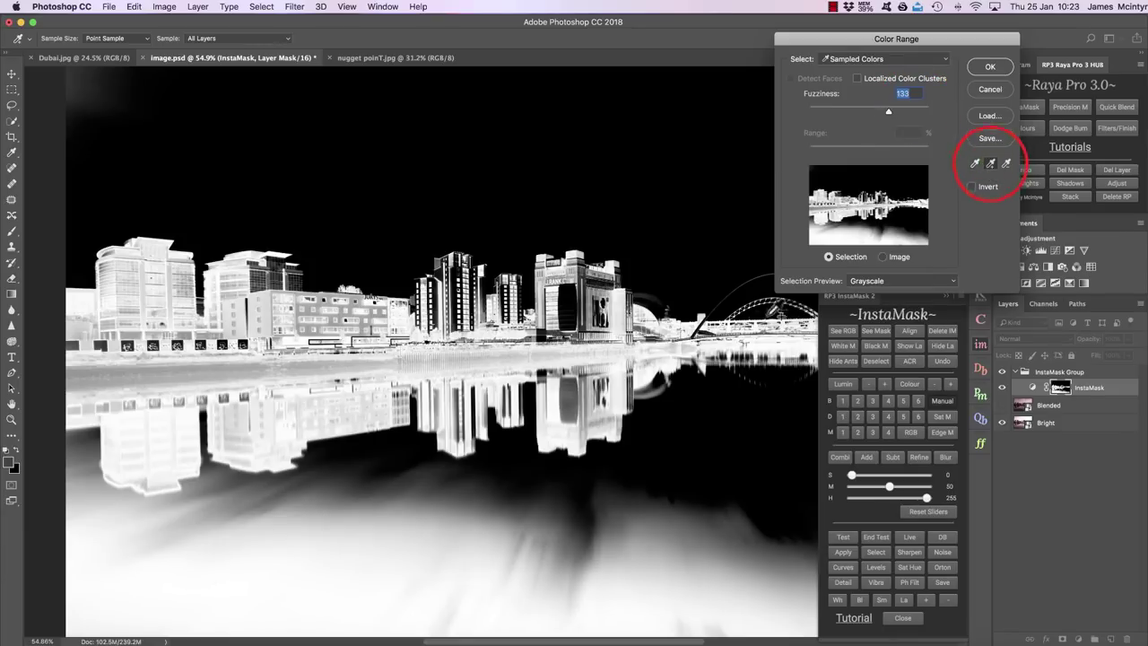
left_click(713, 389)
left_click_drag(887, 112, 838, 110)
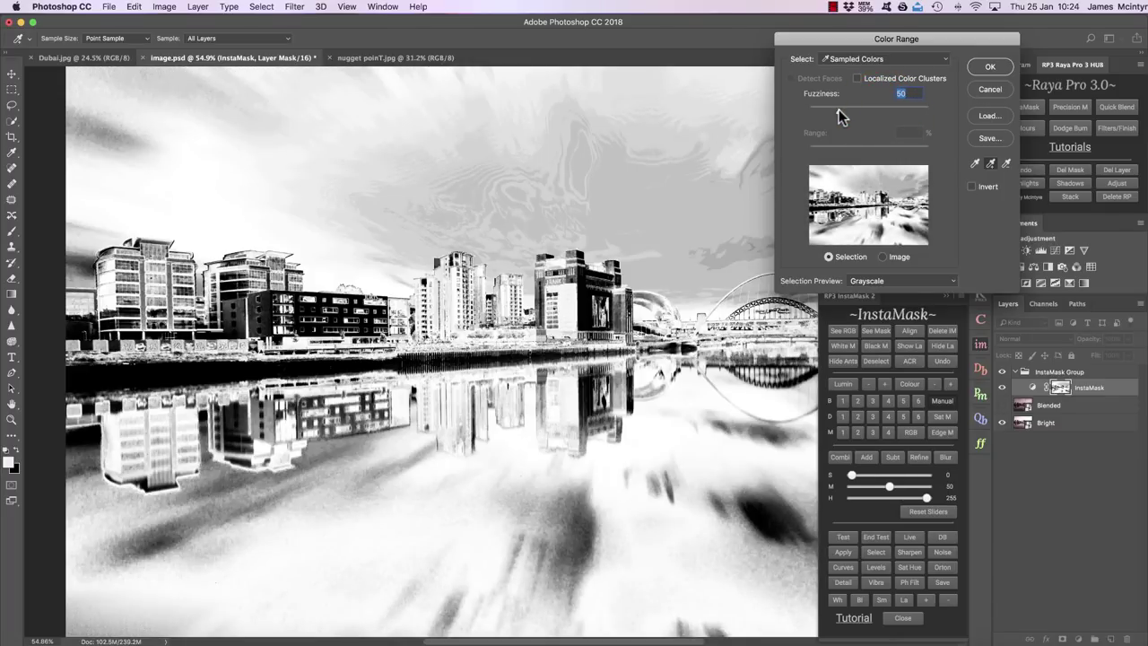
left_click(991, 67)
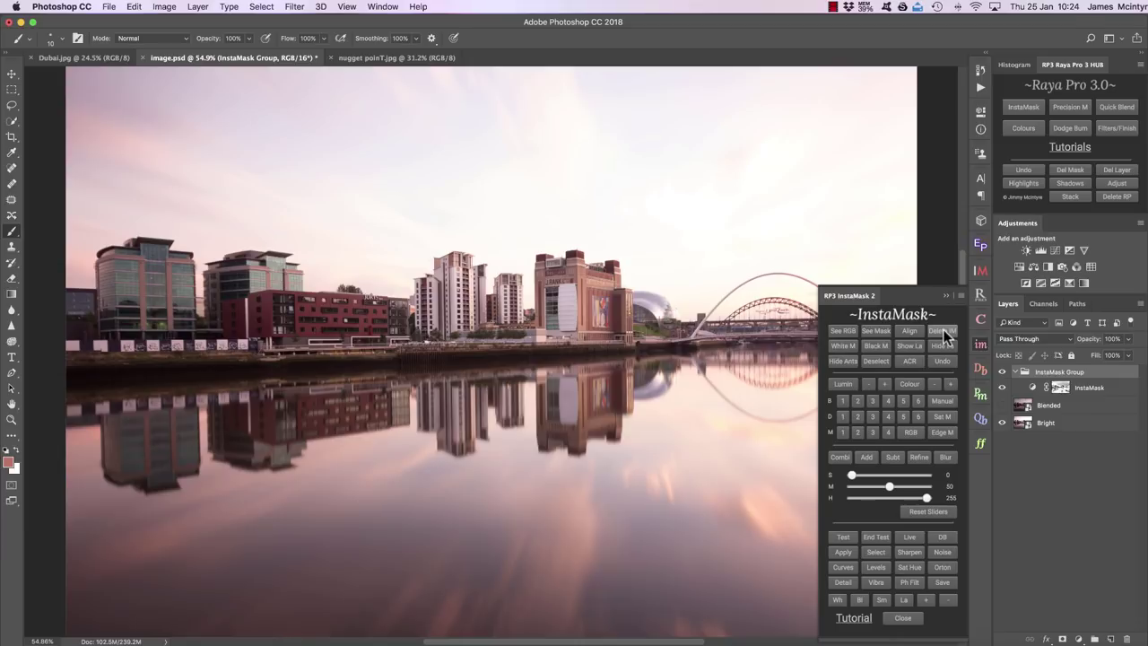
left_click(942, 329)
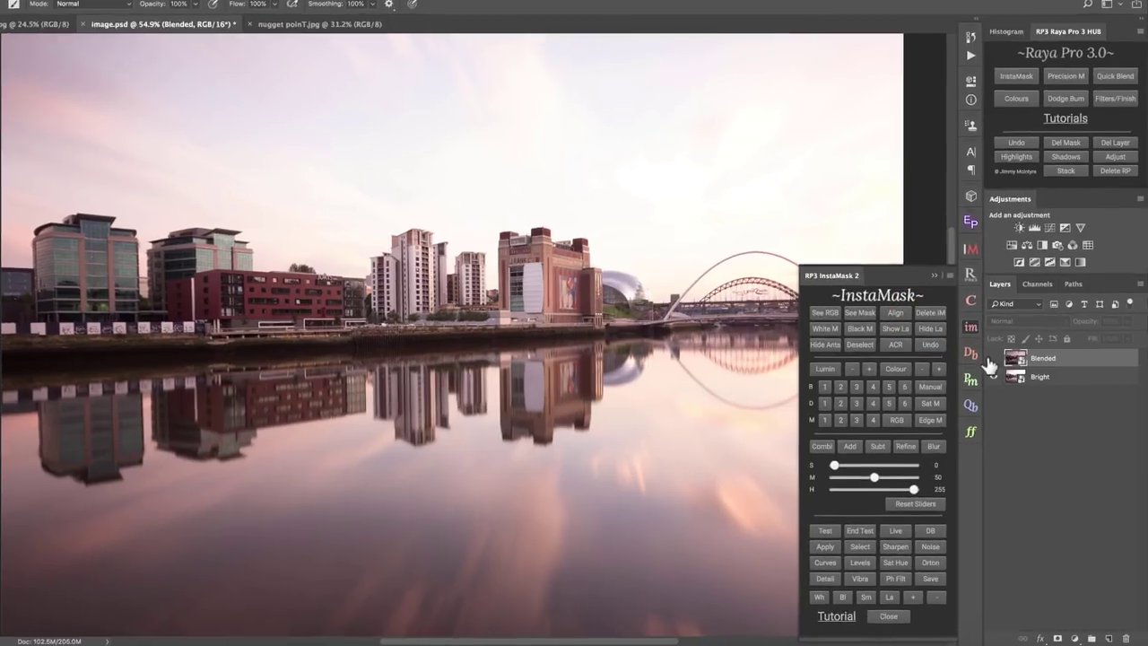
Step: Show the Blended layer and lower the mask's highlight limit to 209
left_click(991, 359)
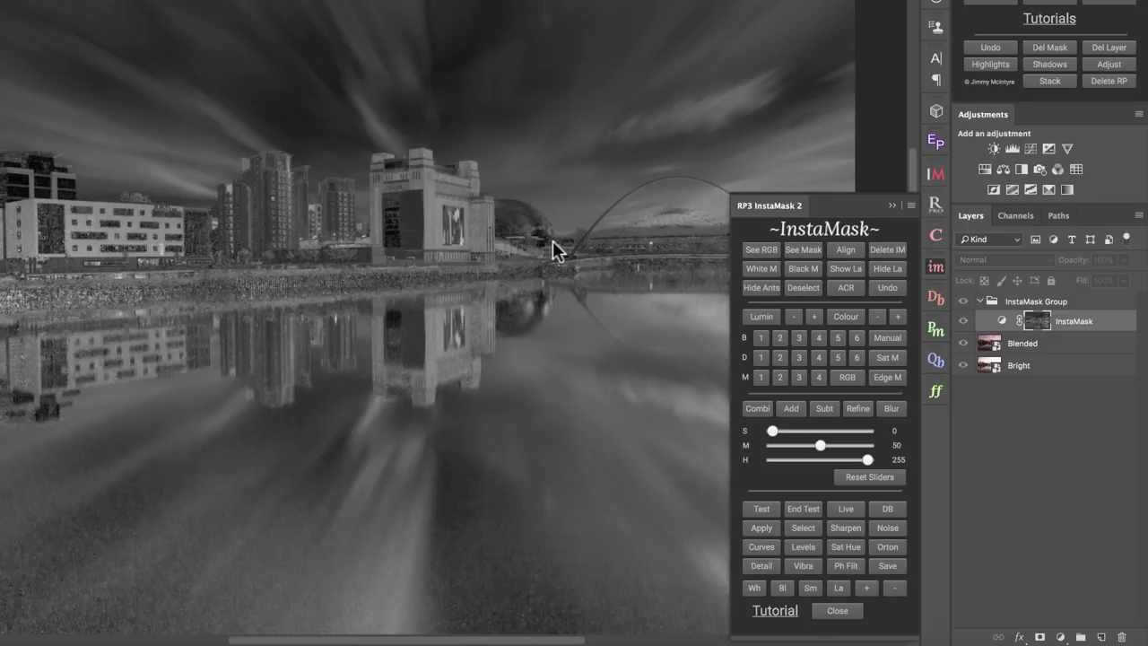
left_click_drag(866, 459, 850, 460)
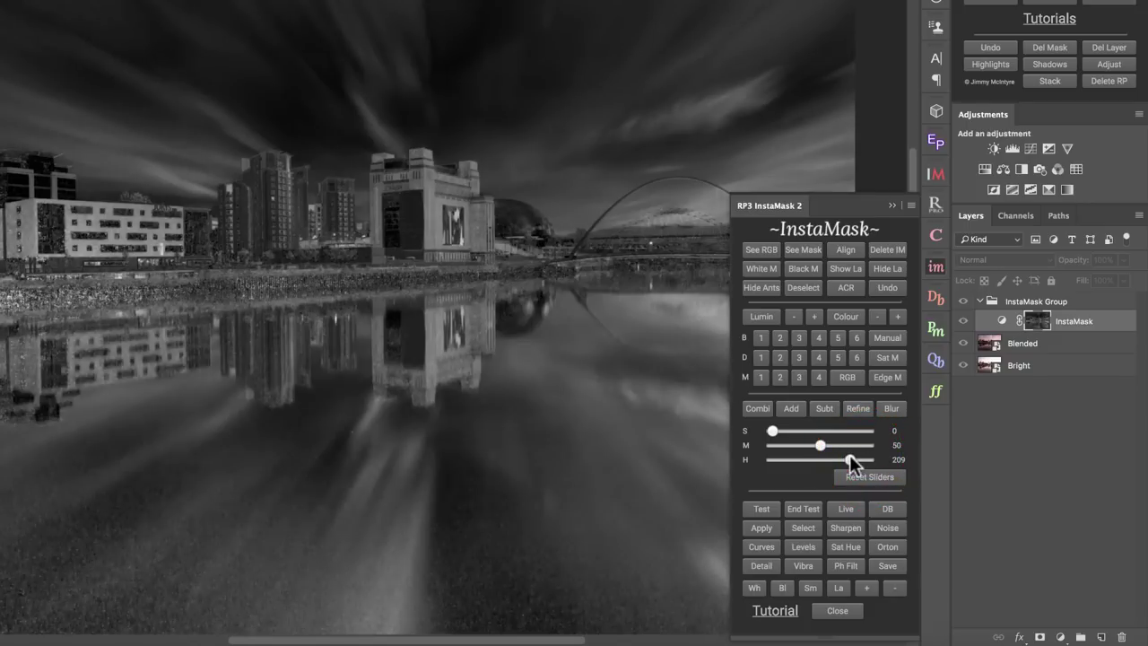
left_click(850, 460)
Step: Test a masked Hue/Saturation saturation change, then delete that adjustment layer
left_click(843, 545)
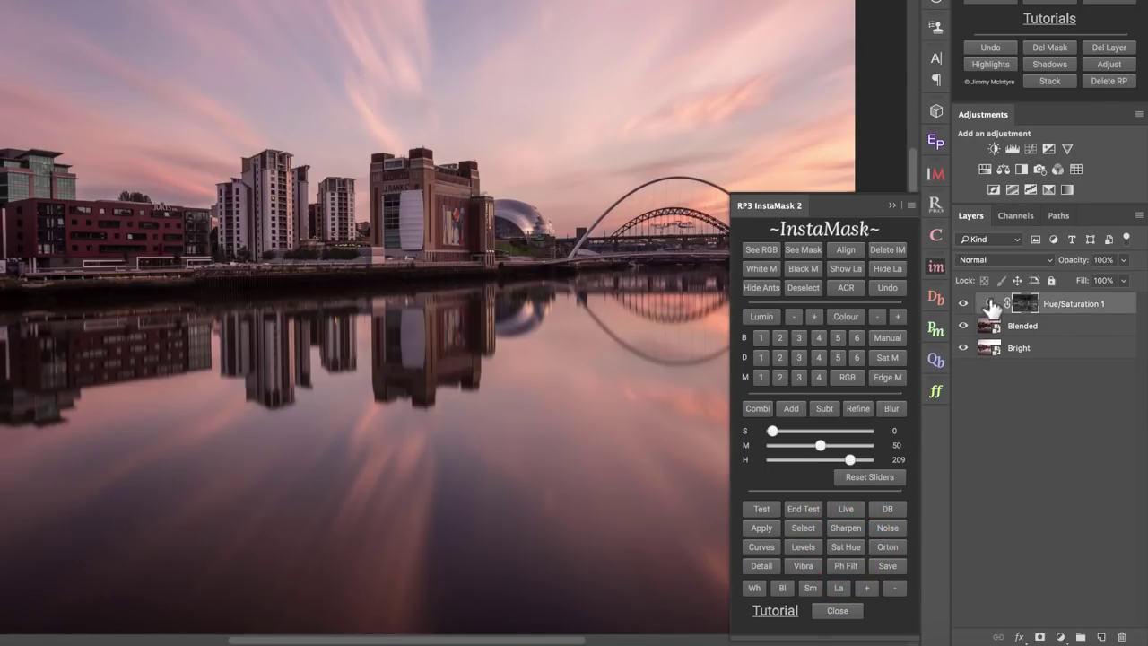
left_click(990, 304)
left_click_drag(829, 101, 855, 106)
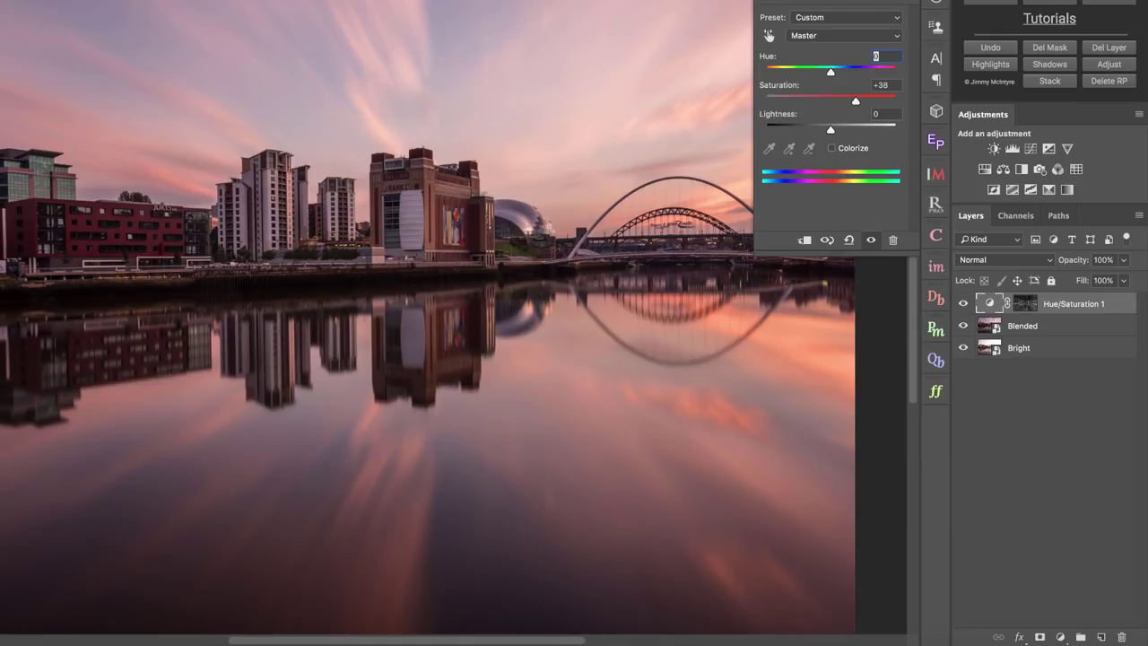
left_click(1109, 47)
left_click(935, 266)
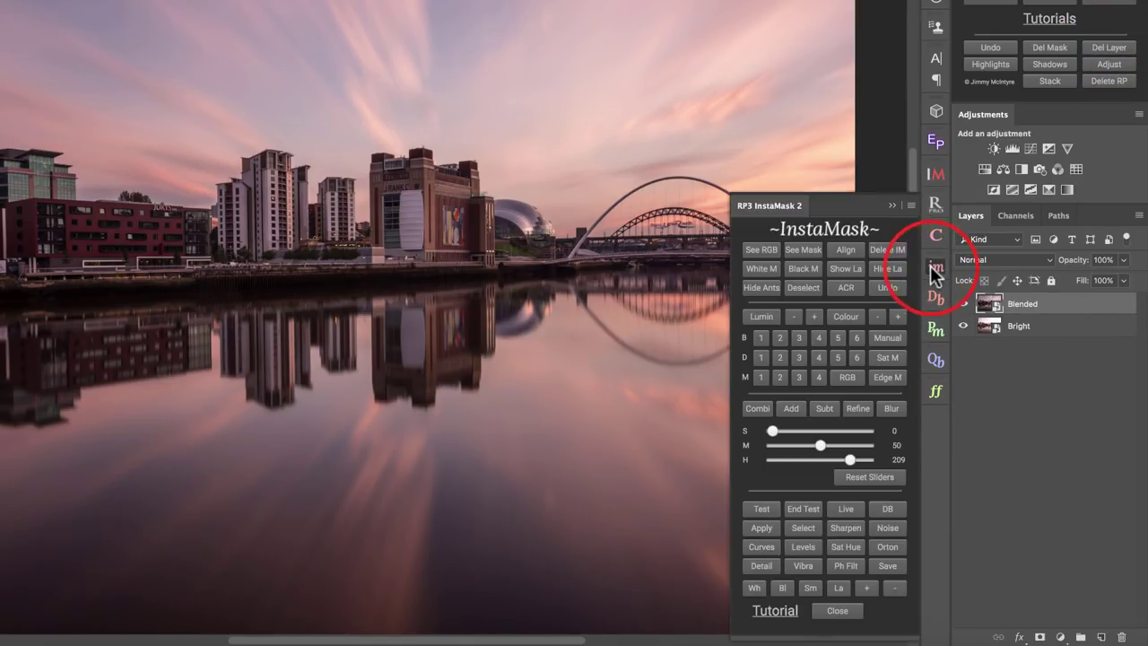
Step: Create an edge mask and set its Levels to a 0.56 midtone and 164 white point
left_click(883, 375)
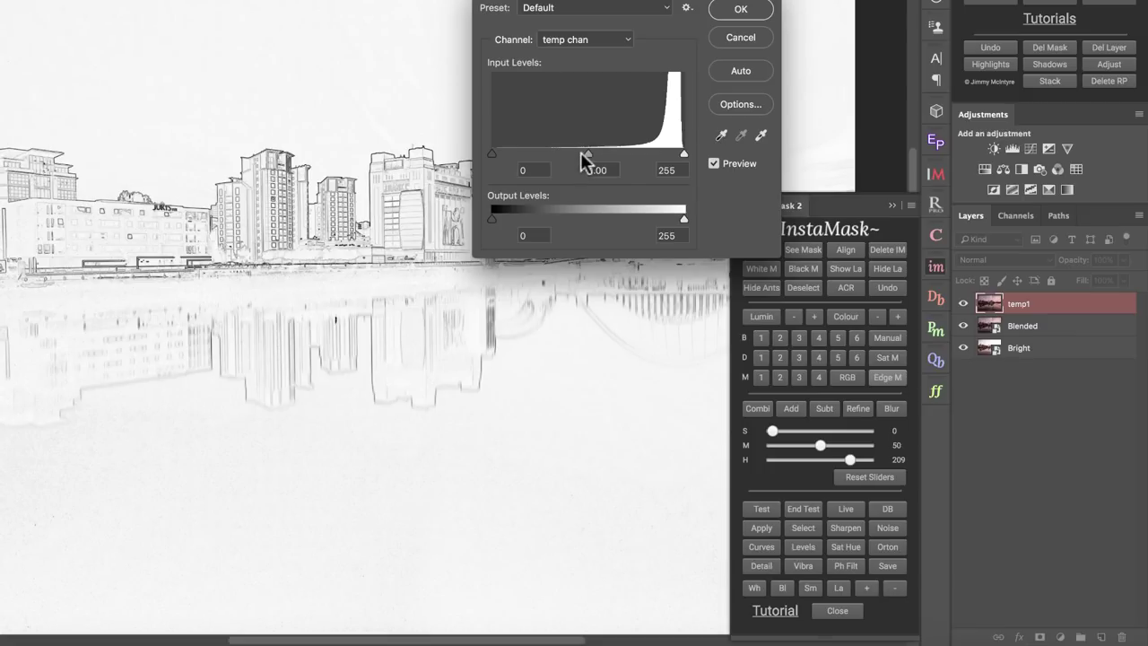
left_click_drag(588, 155, 600, 153)
left_click_drag(682, 155, 584, 159)
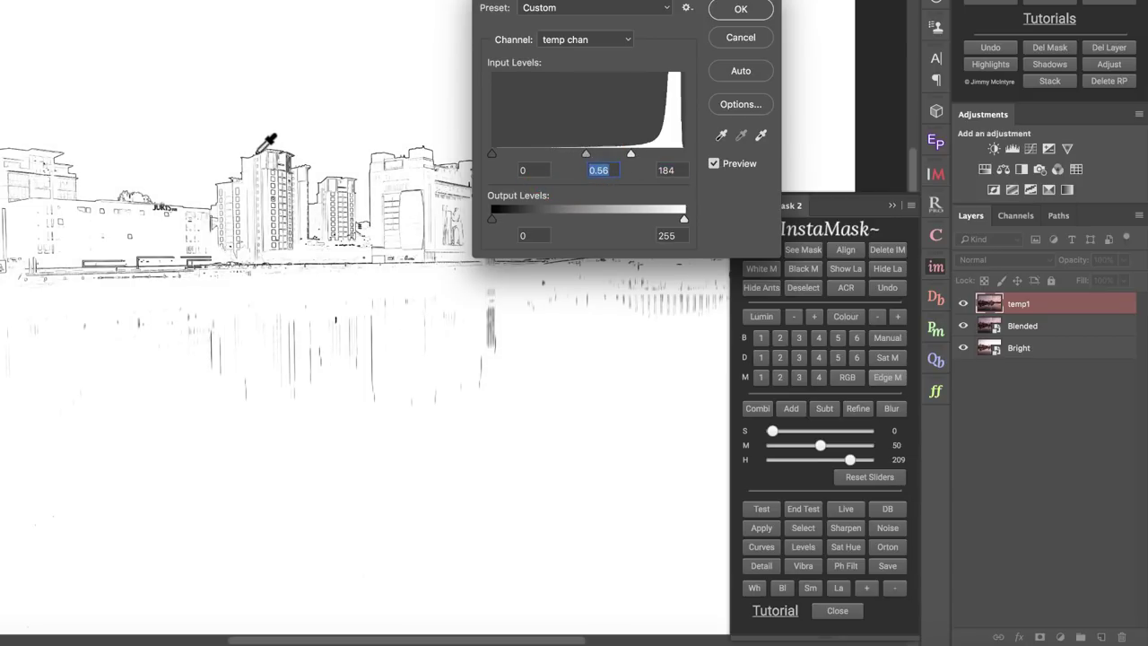
left_click_drag(630, 154, 611, 154)
Step: Apply the Levels, blur the edge mask by 4.6 pixels and load it as an InstaMask group
left_click(740, 11)
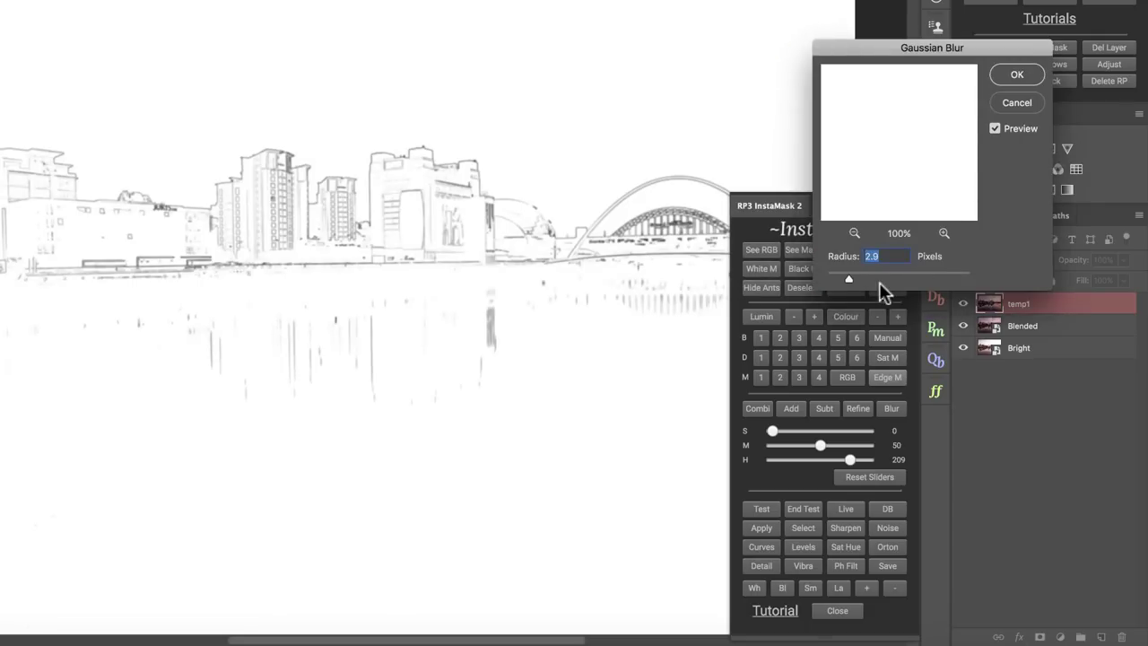
left_click_drag(848, 277, 854, 276)
left_click(862, 275)
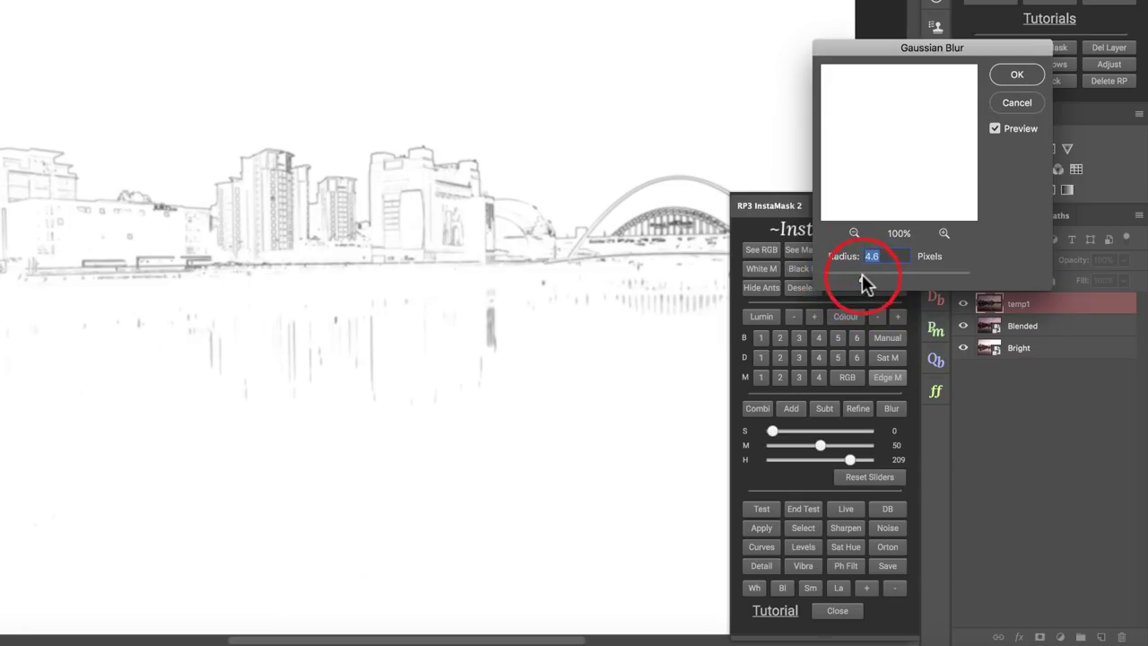
left_click(1008, 74)
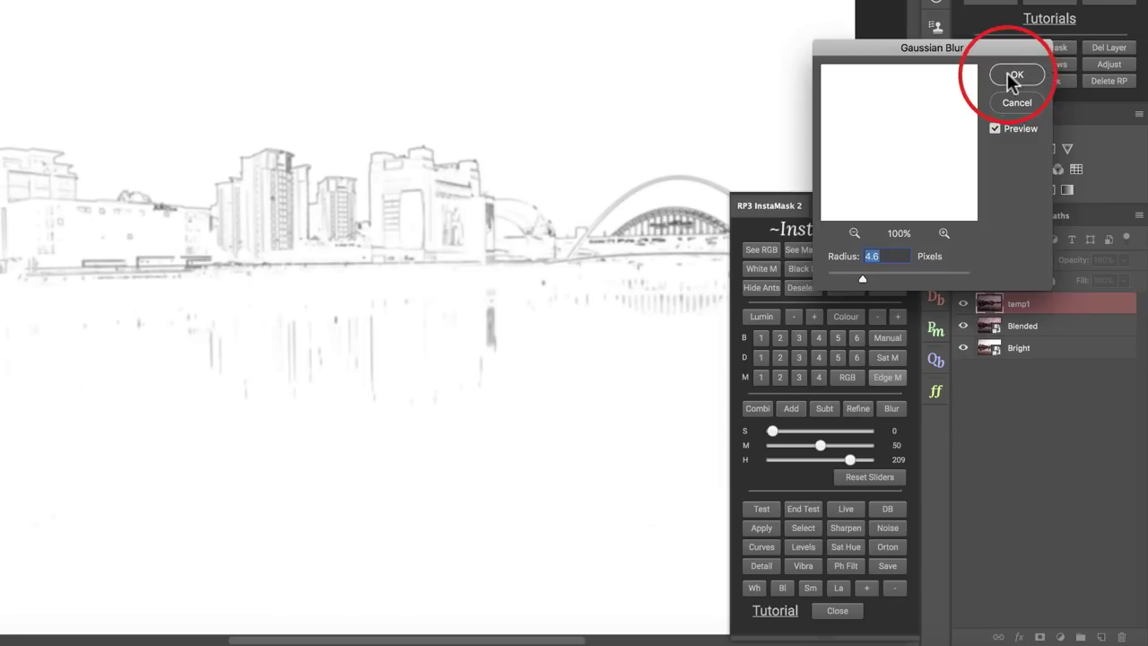
Step: Raise the mask's midtones to 68 and create a Sharpen layer from the edge mask
left_click(861, 457)
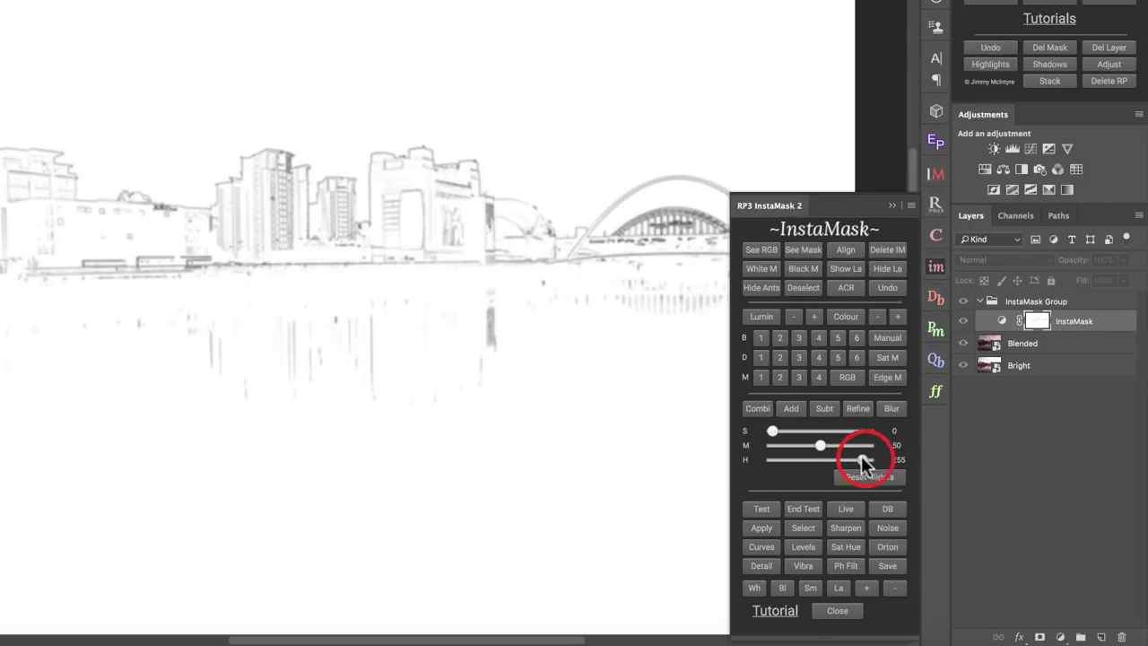
left_click_drag(859, 458, 895, 462)
left_click_drag(819, 446, 836, 446)
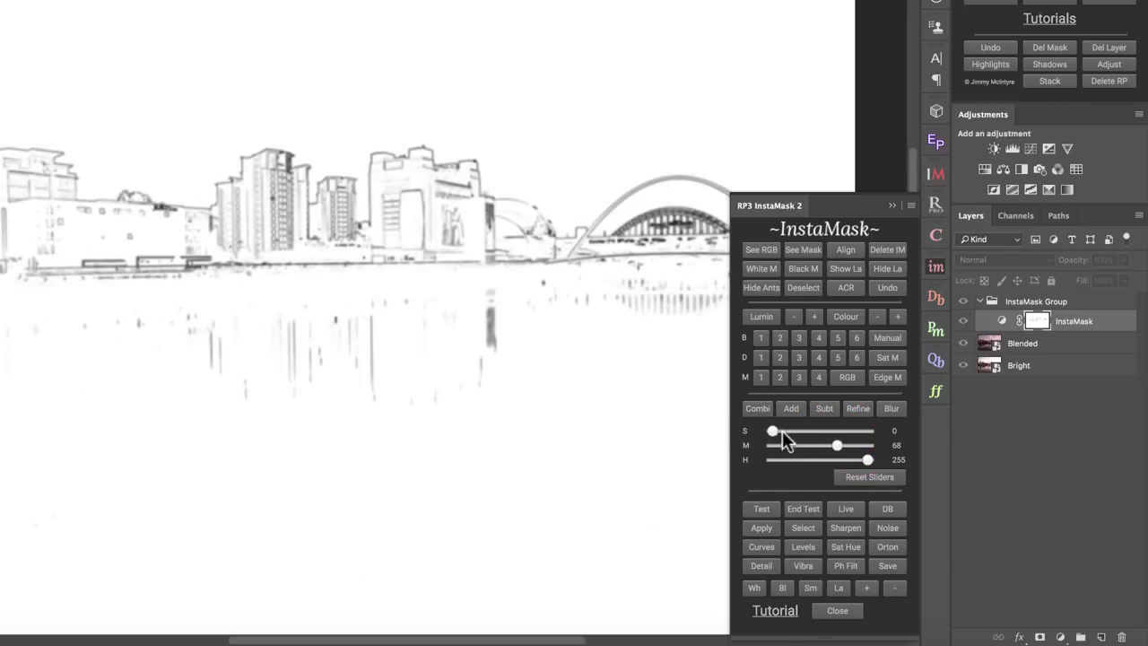
left_click(847, 527)
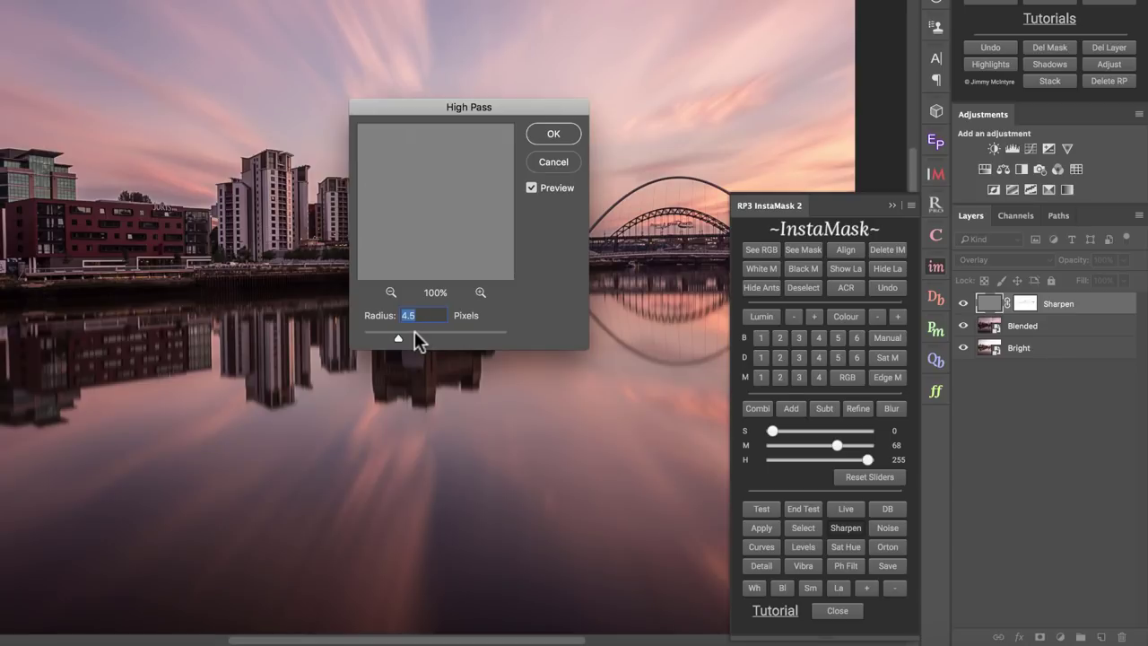
Step: Apply High Pass at a 6.8-pixel radius to the Sharpen layer and zoom into the tower block
left_click_drag(408, 334, 418, 334)
left_click(553, 137)
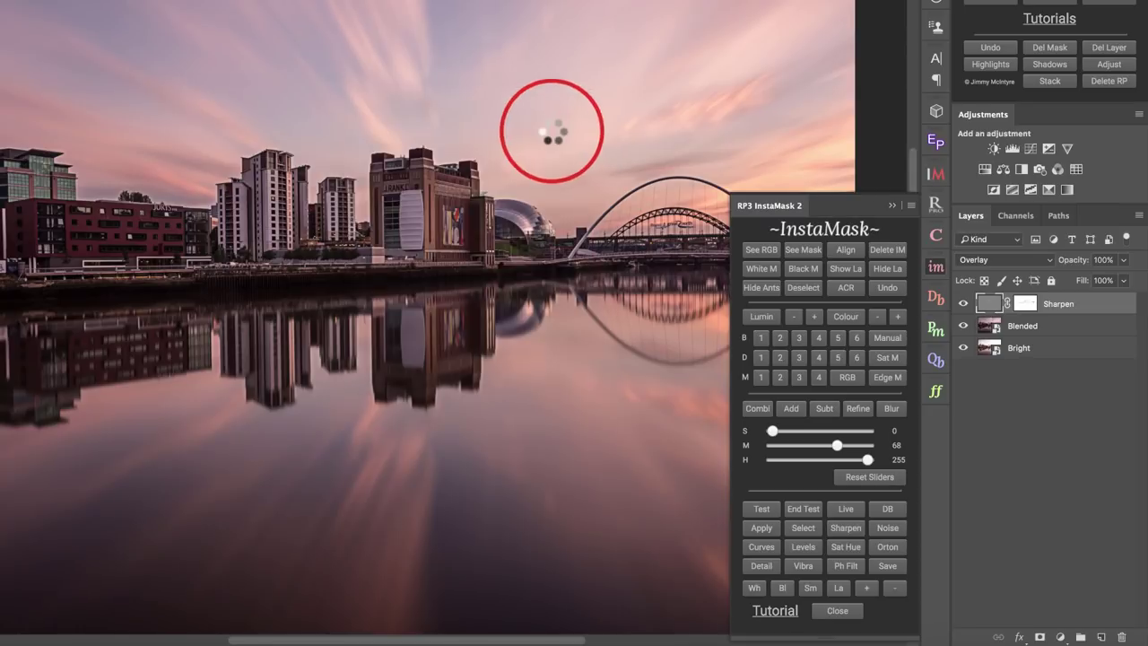
left_click_drag(235, 168, 355, 174)
Step: Compare the roof with the Sharpen mask disabled and re-enabled, then delete the Sharpen layer
left_click(1024, 305)
right_click(1024, 304)
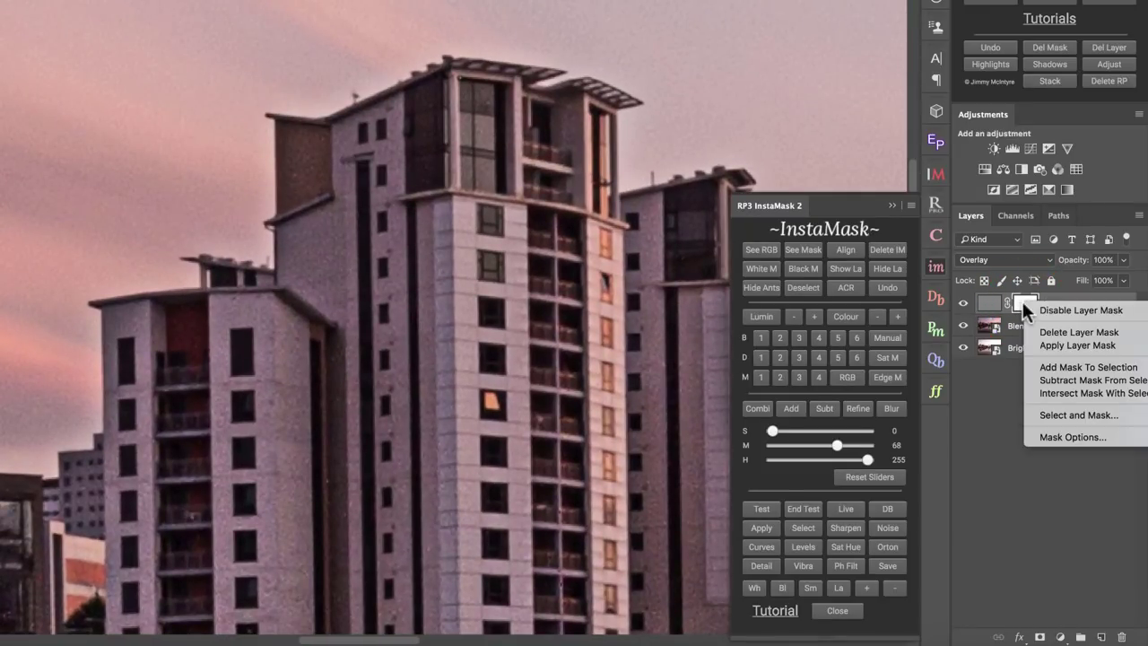
left_click(1080, 309)
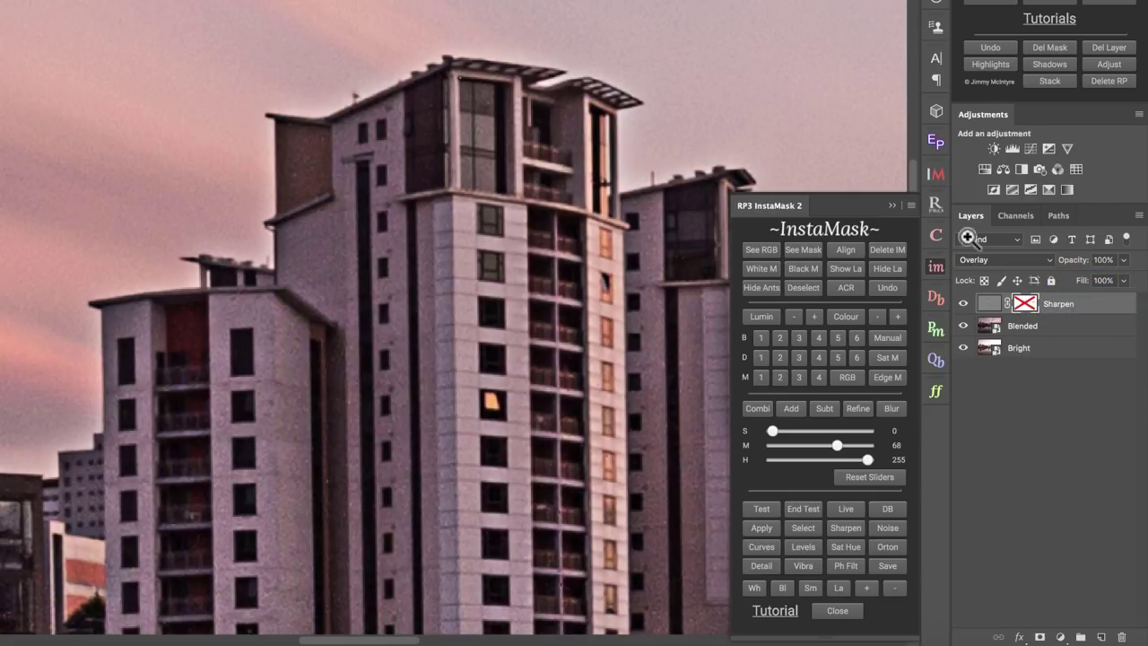
left_click(430, 56)
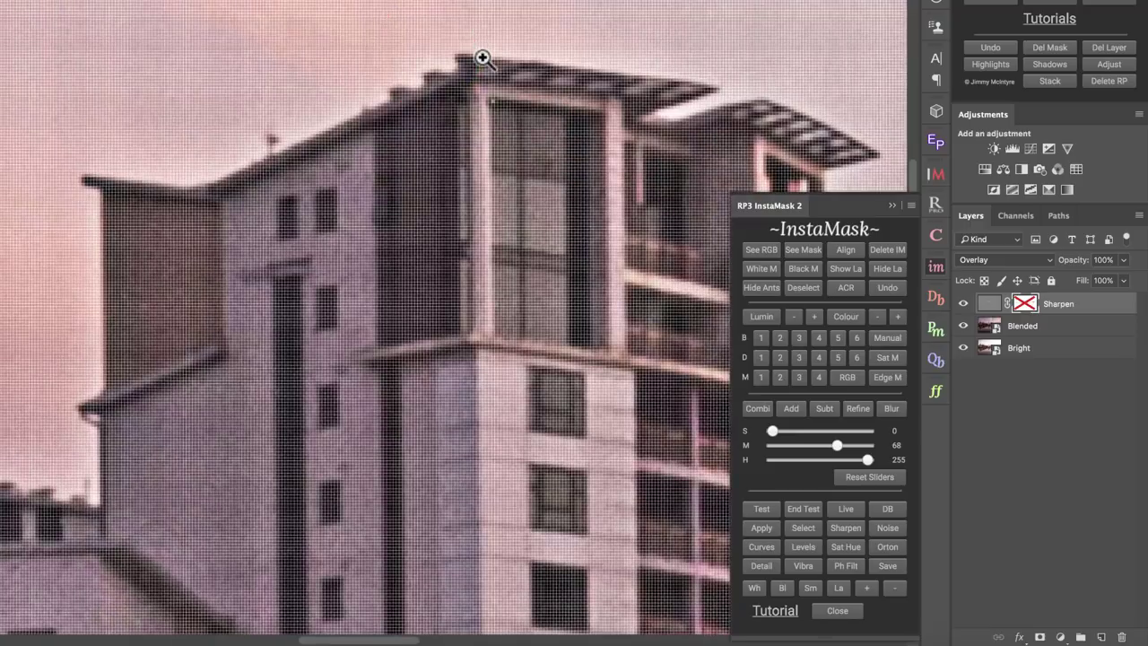
left_click(481, 56, "alt")
left_click(446, 57, "alt")
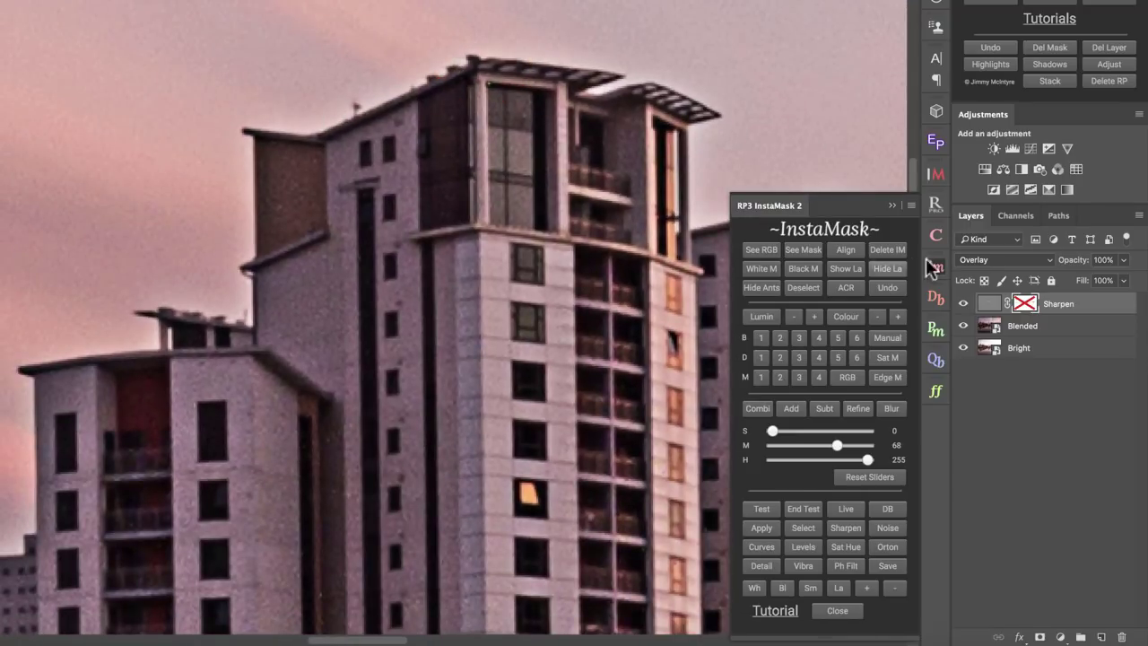
left_click(1025, 305, "shift")
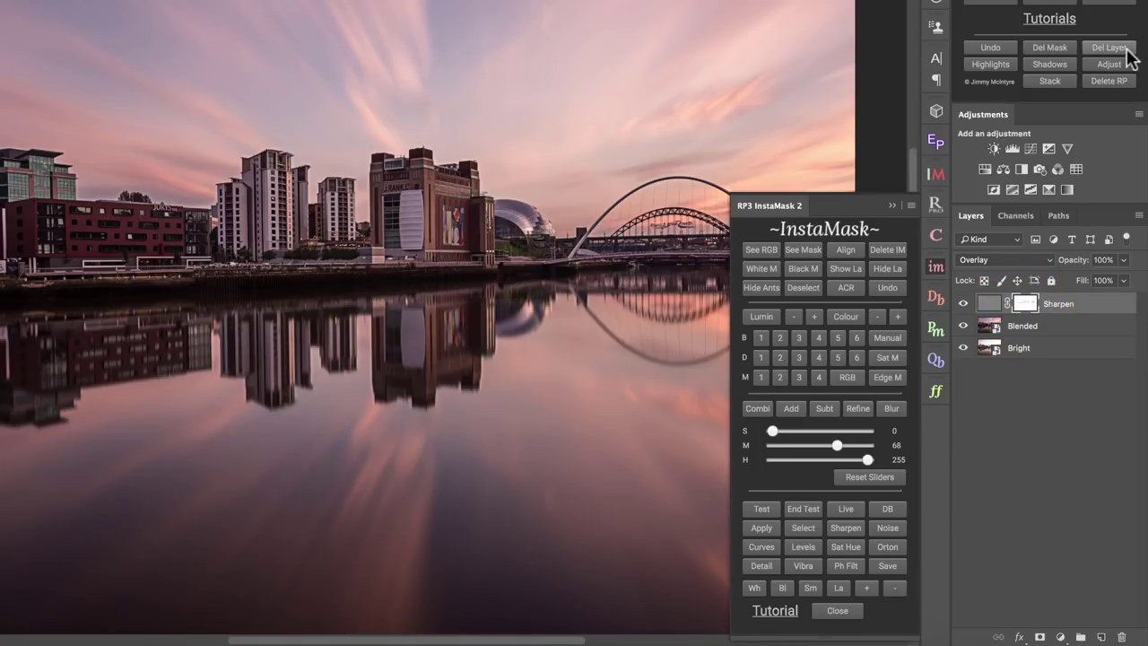
left_click(1122, 50)
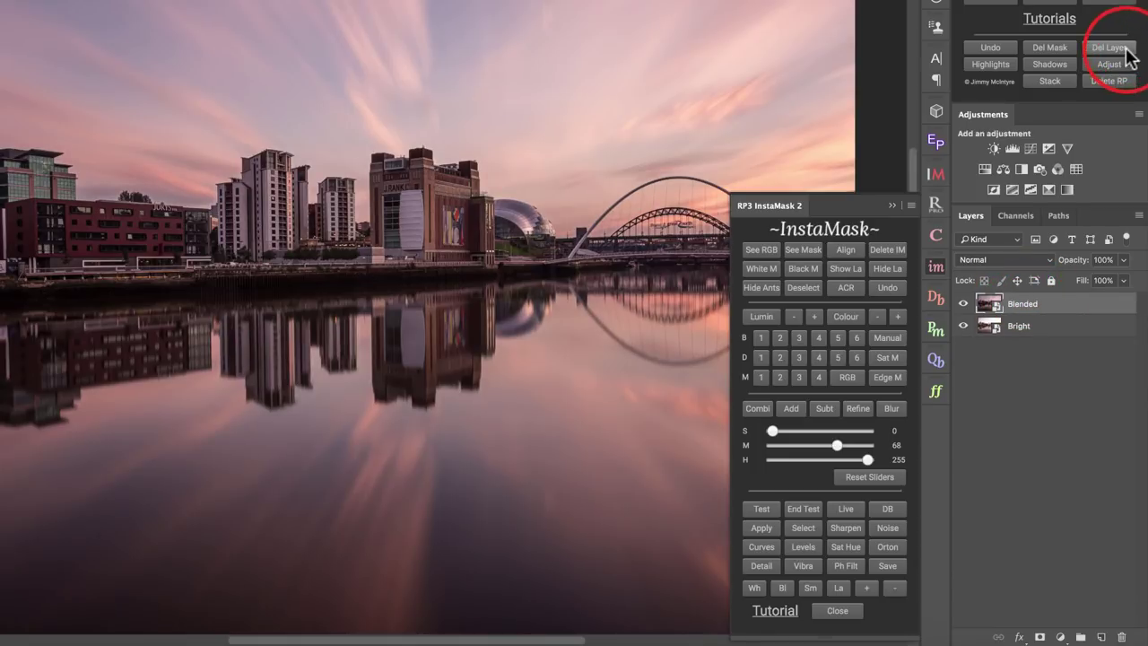
Step: Try Brights 1 and Darks 1 masks, settle on Midtones 1, and bring up the RGB Masks panel
left_click(883, 265)
left_click(761, 338)
left_click(761, 357)
left_click(759, 376)
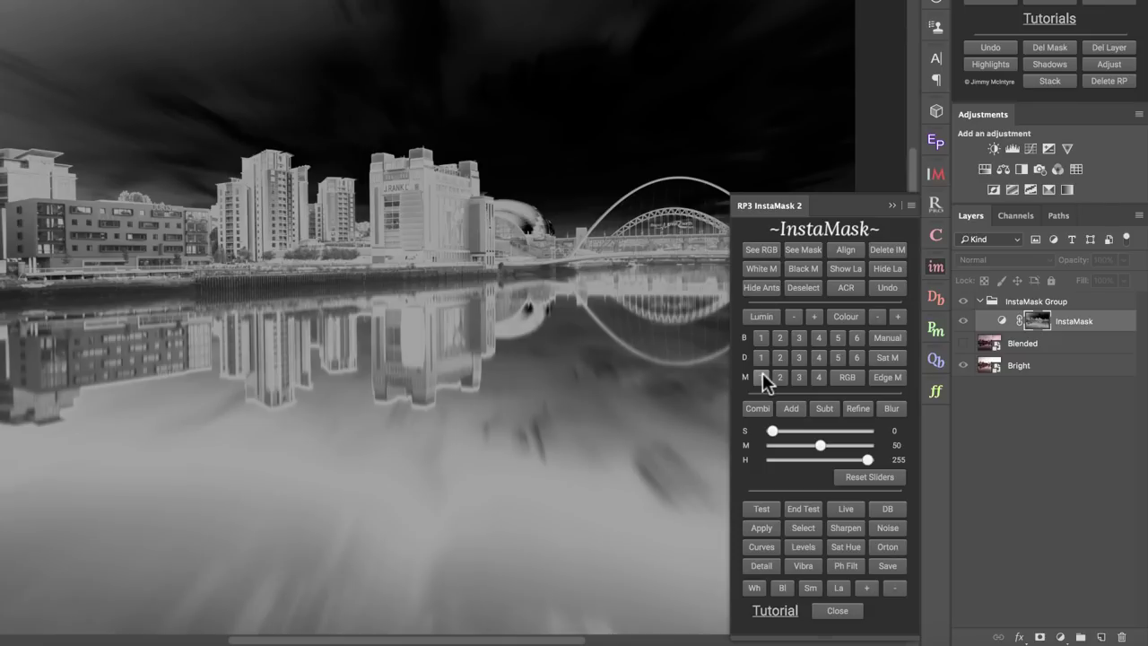
left_click(852, 376)
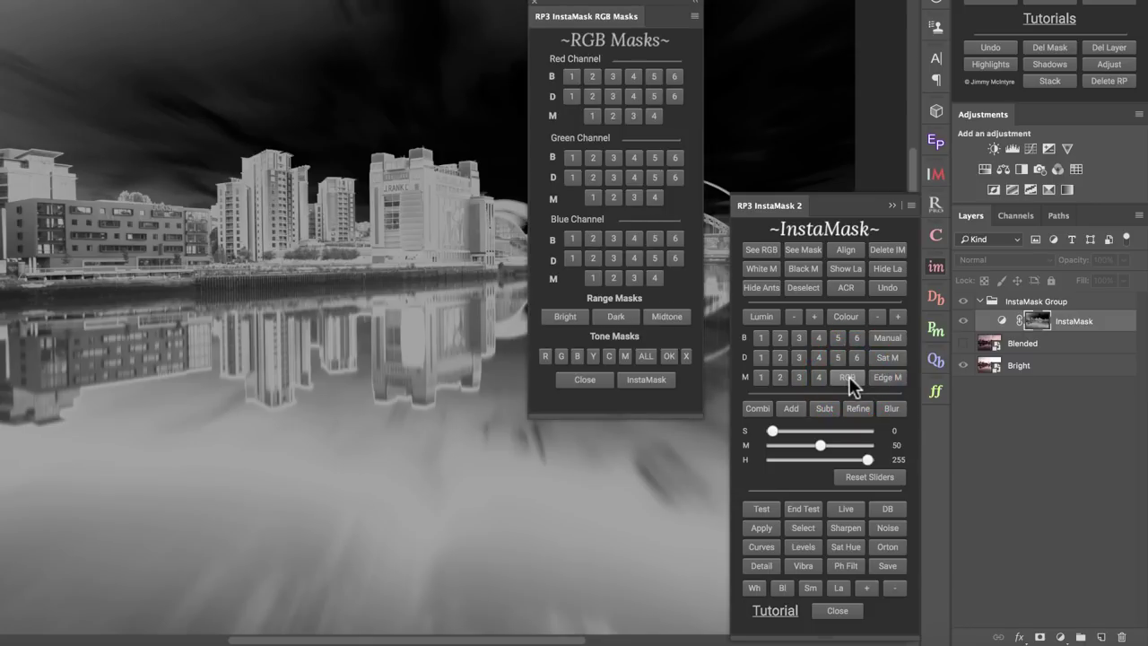
left_click_drag(576, 19, 579, 0)
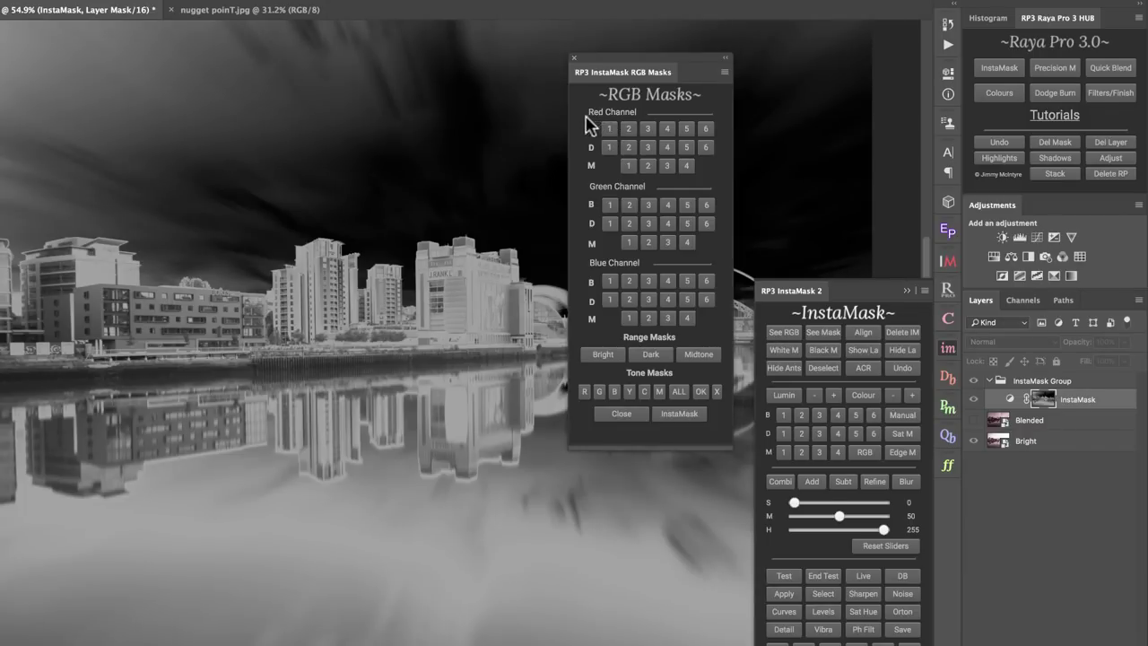
Step: View the Red, Green and Blue channels in turn, then rebuild the mask from Red channel brights
left_click(1022, 301)
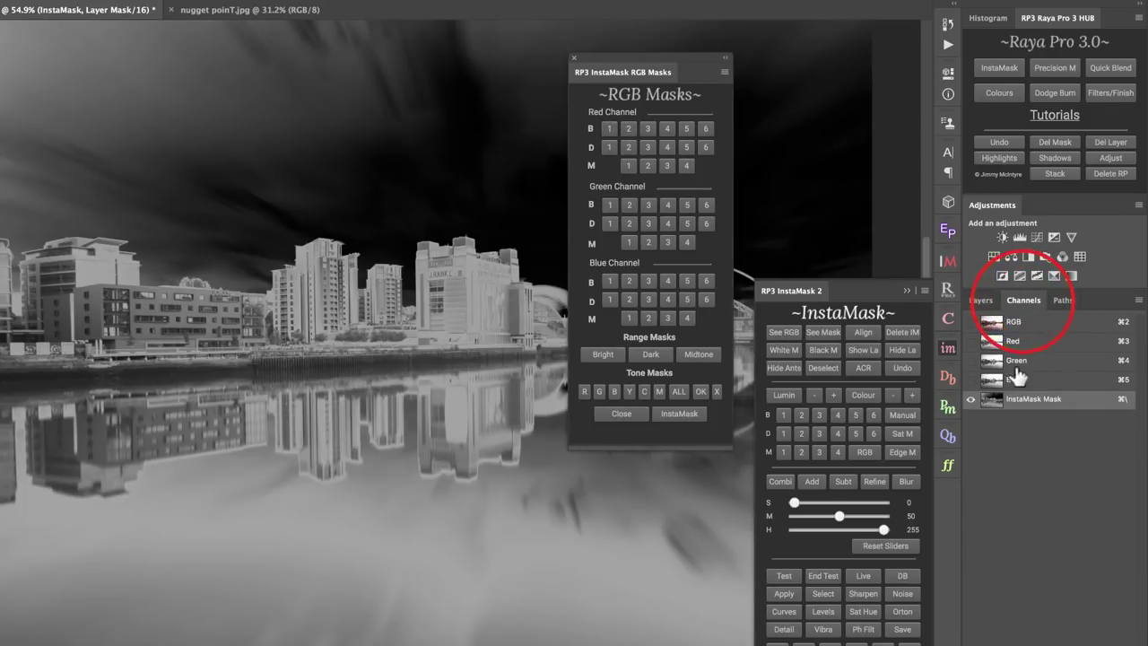
left_click(1017, 343)
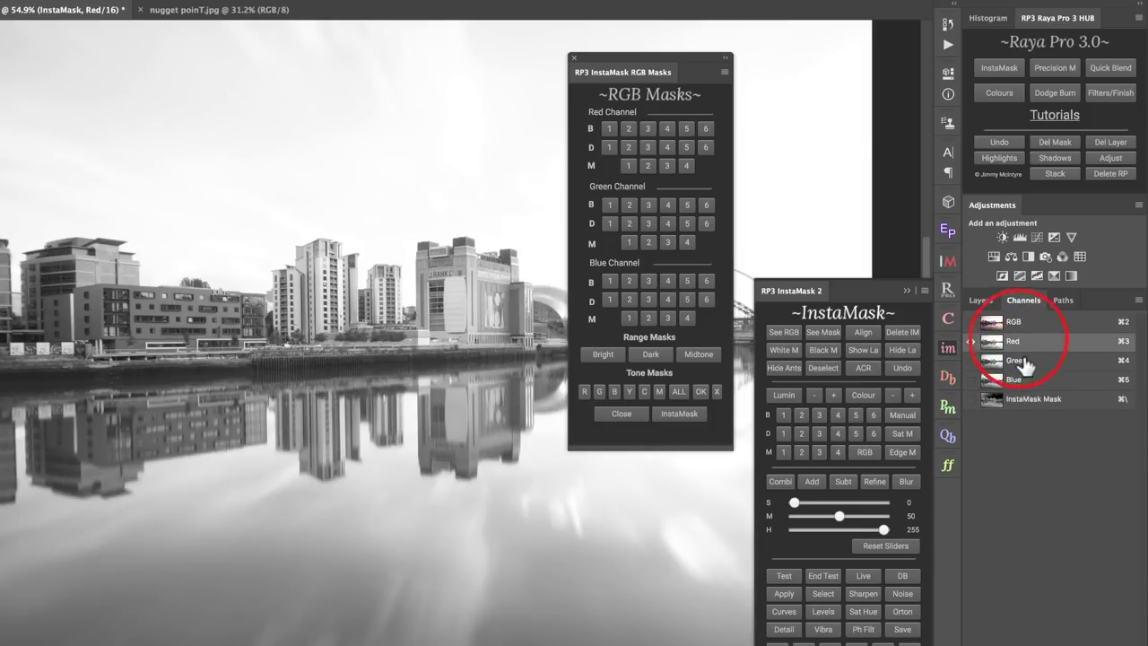
left_click(1022, 362)
left_click(1026, 380)
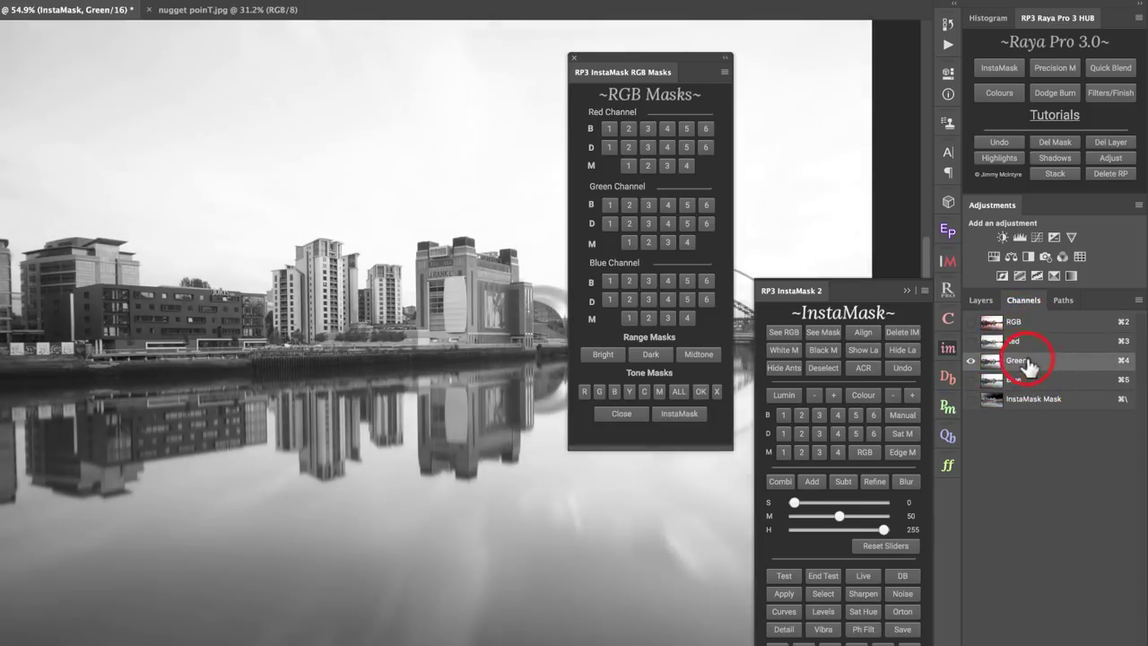
left_click(1022, 344)
left_click(979, 301)
left_click(608, 129)
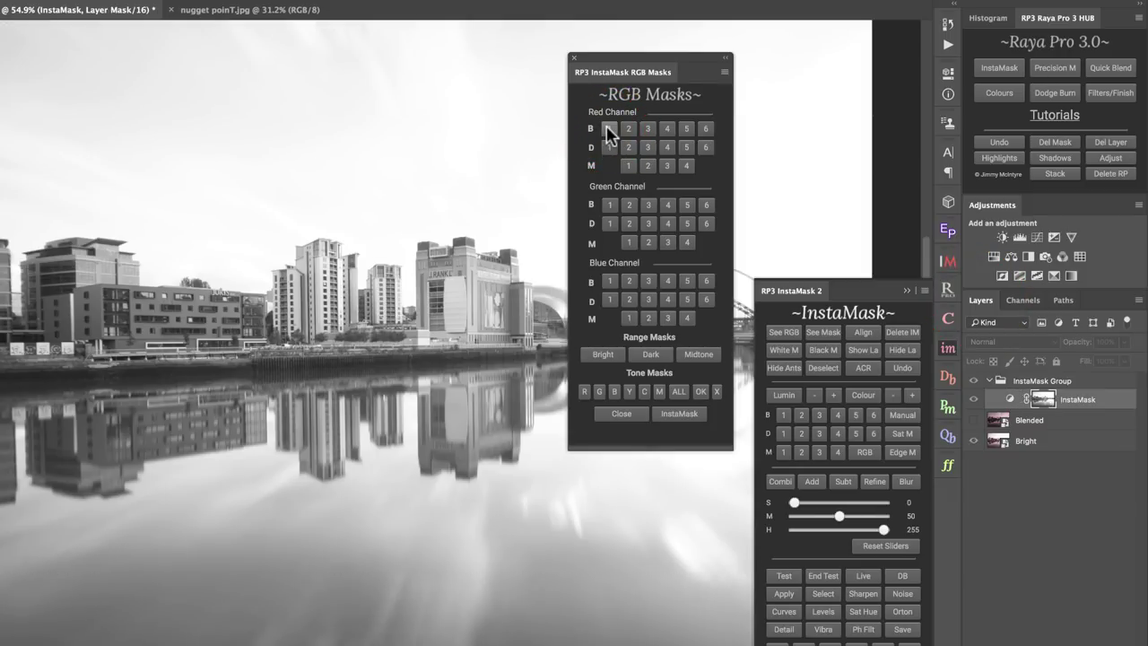
Step: Compare Green, Blue and Red channel brights masks and keep the Blue one
left_click(610, 206)
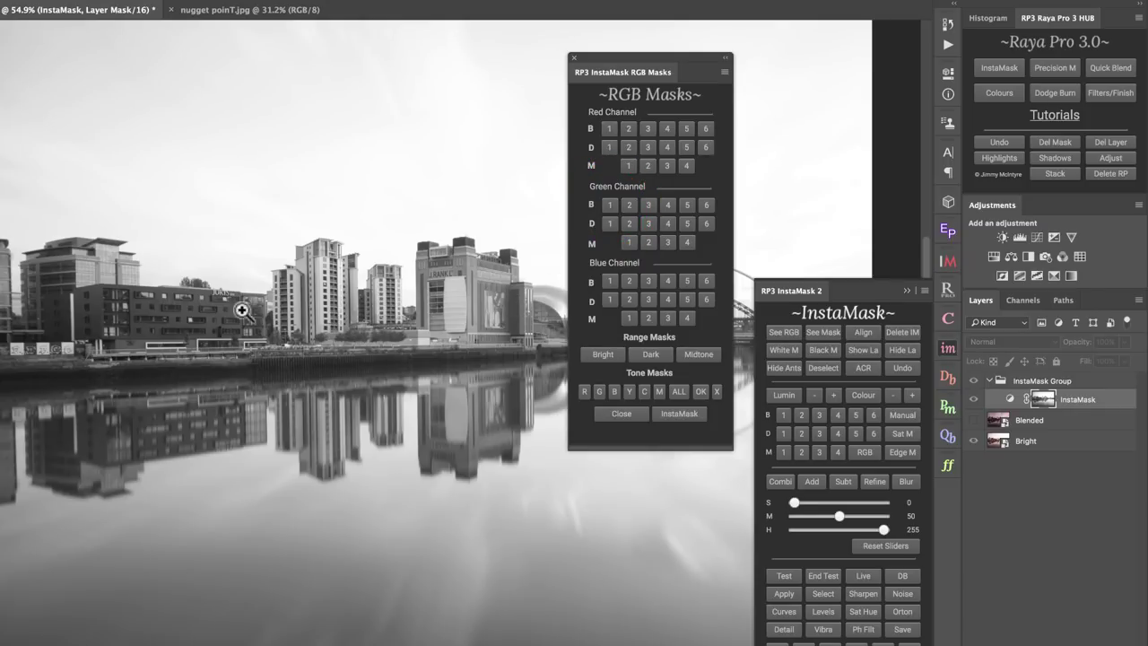
left_click(609, 282)
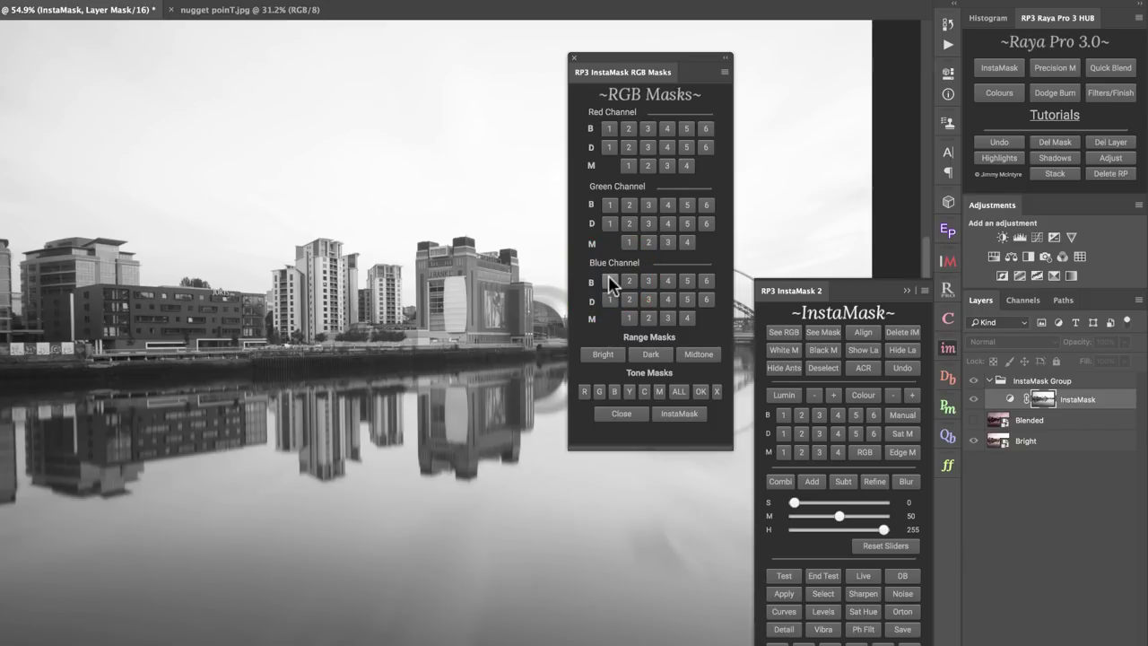
left_click(611, 128)
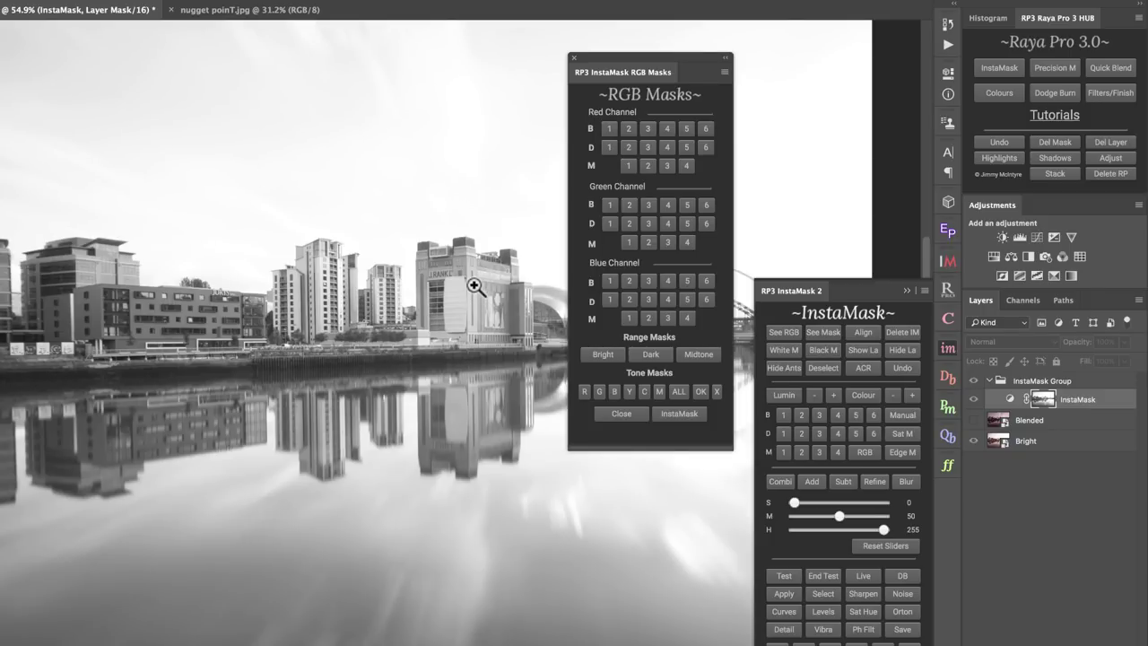
left_click(611, 282)
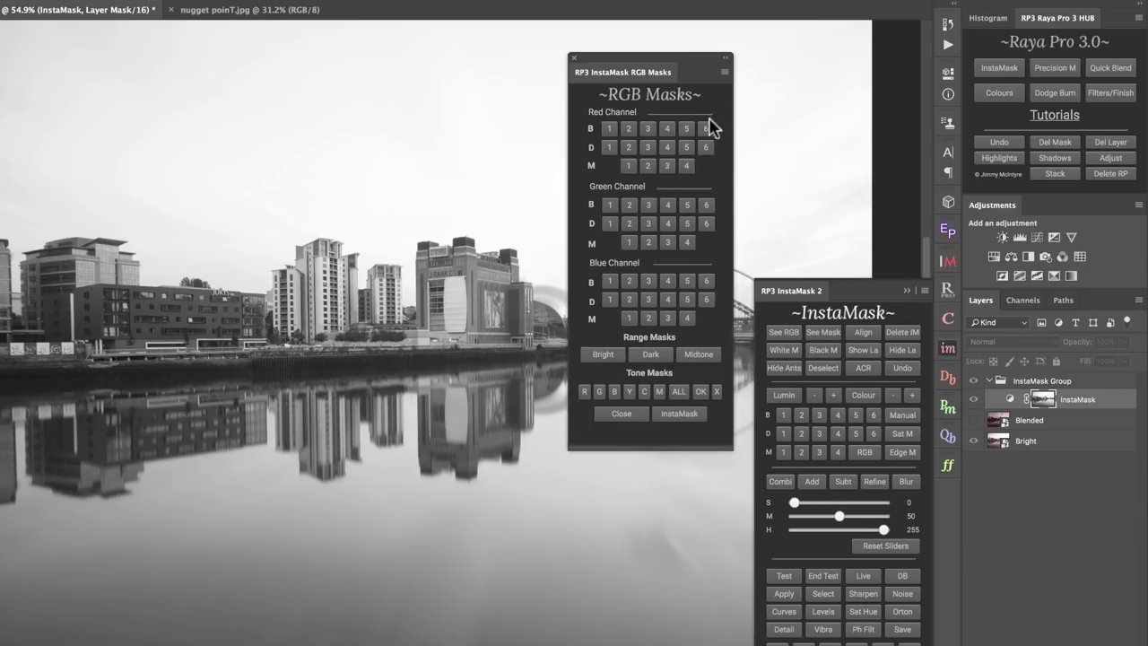
Step: Set the mask's midtones to 54 and highlights to 220
left_click(839, 515)
left_click_drag(839, 516, 869, 530)
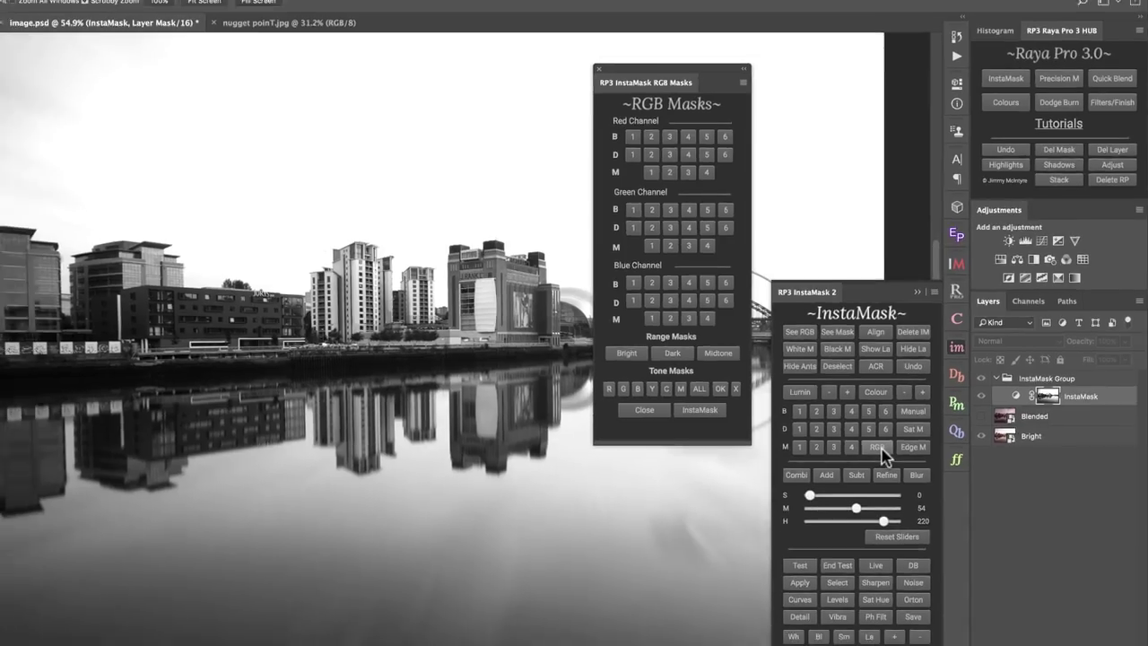
left_click(865, 451)
Step: Switch to the lighthouse night photo and create a Brights 3 luminosity mask
left_click(387, 56)
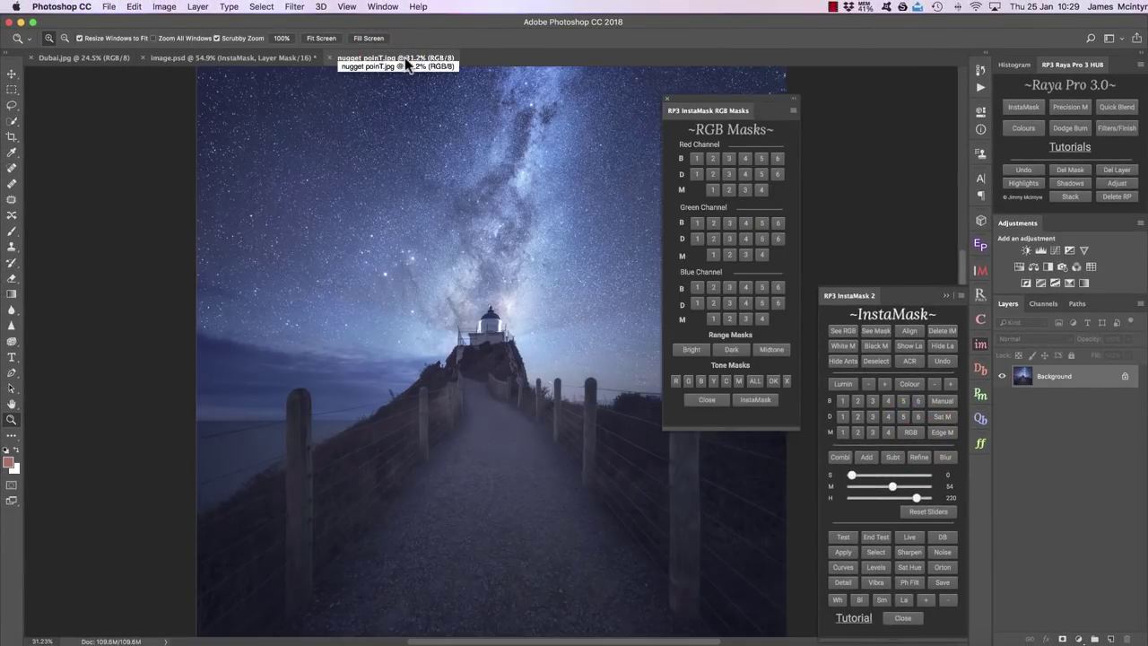
left_click(886, 400)
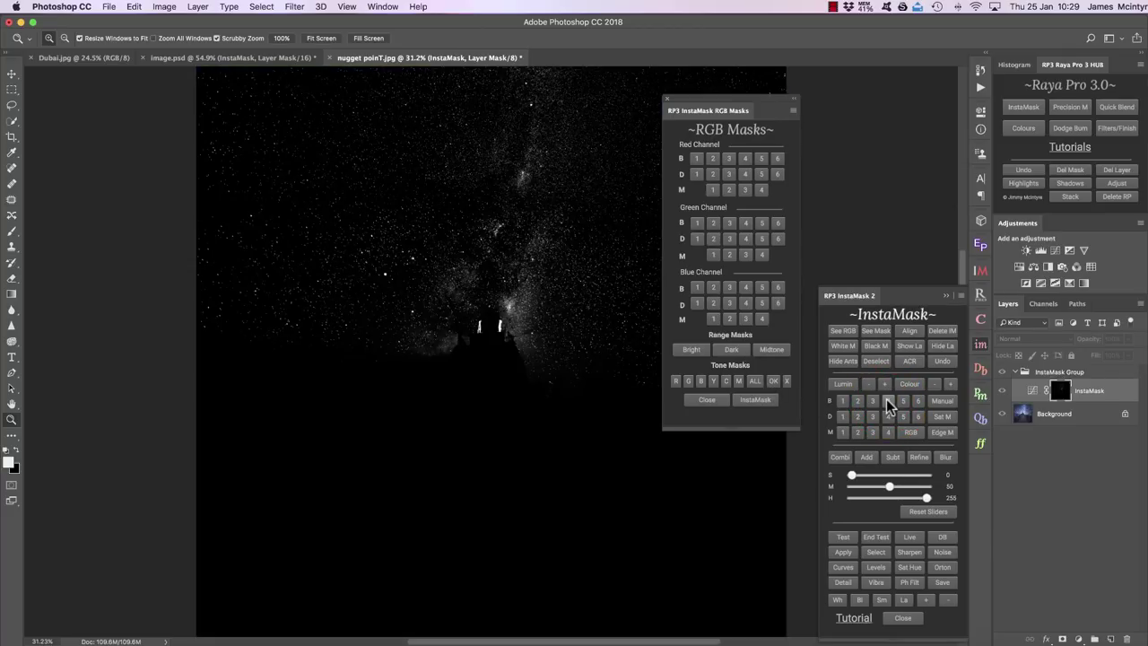
left_click(874, 401)
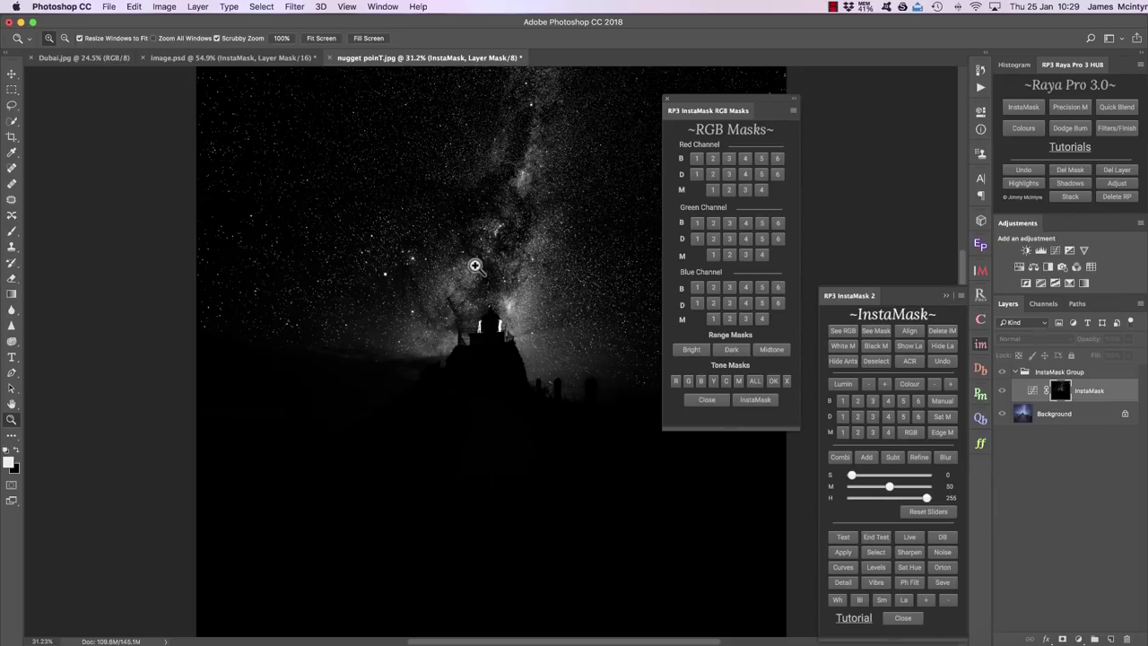
Step: Compare Red, Green and Blue channel brights, keep Blue, and make it a Curves adjustment layer
left_click(729, 159)
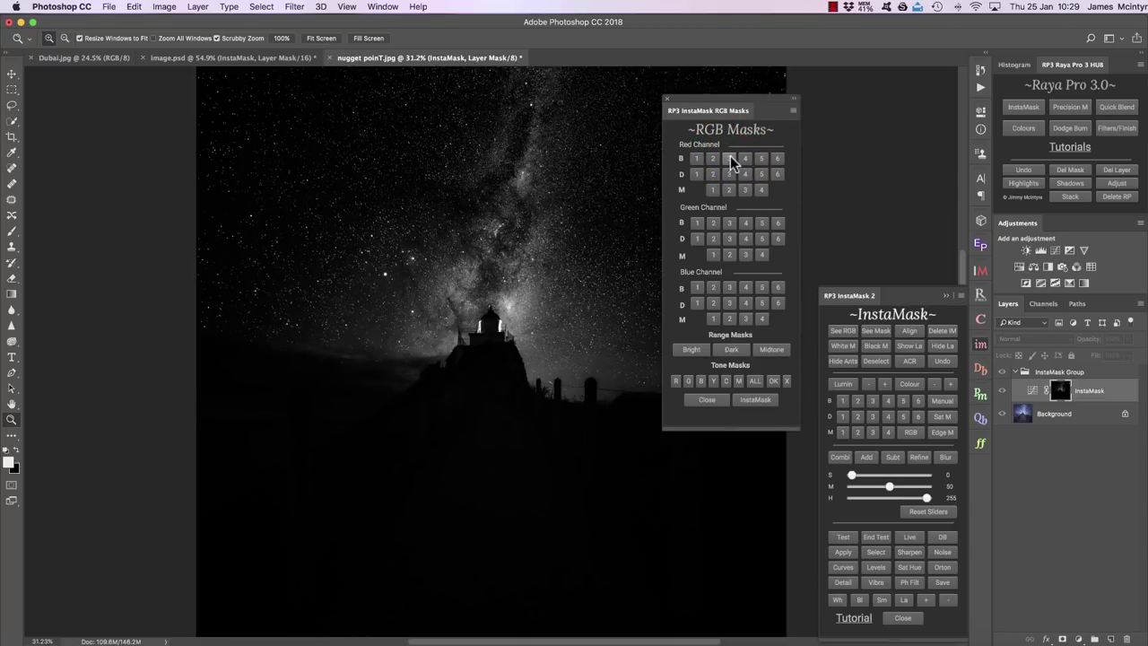
left_click(731, 225)
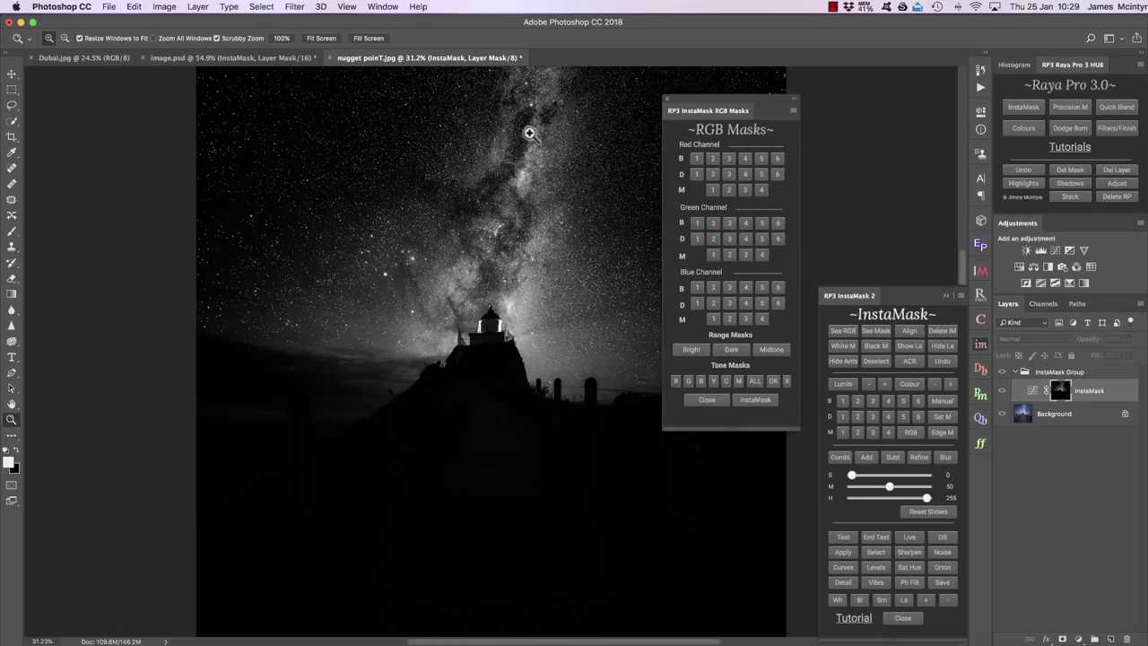
left_click(729, 287)
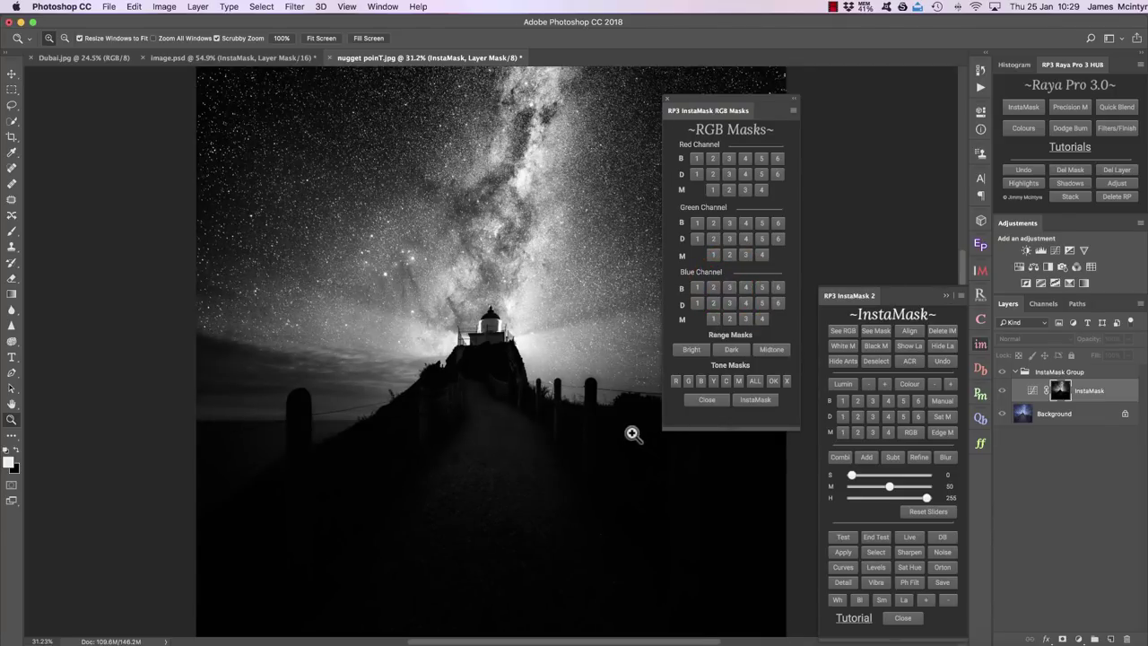
left_click(842, 570)
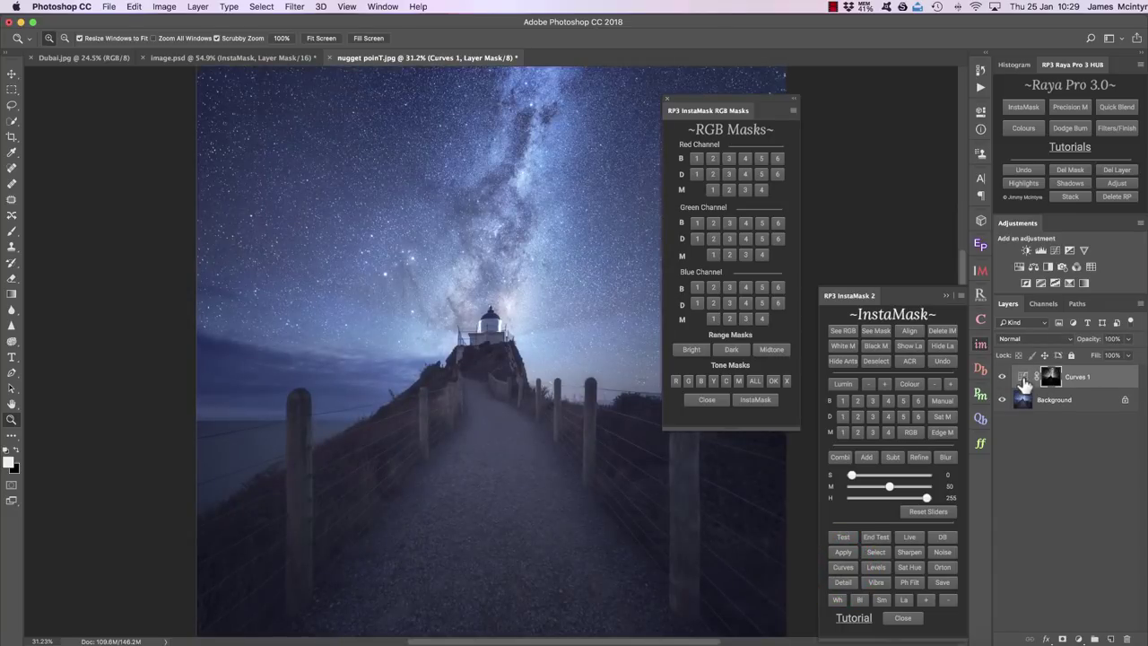
left_click(1021, 381)
Step: Lift the Curves 1 midtones to about Input 150 / Output 177, then return to the quayside image
left_click_drag(915, 206, 914, 197)
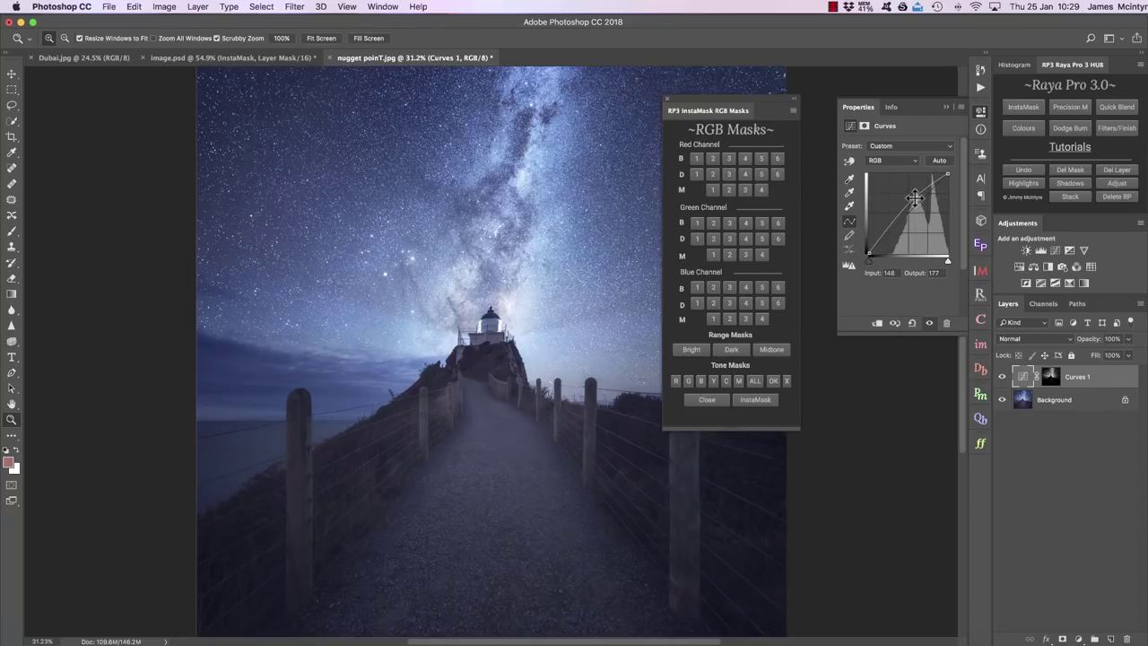
left_click(756, 402)
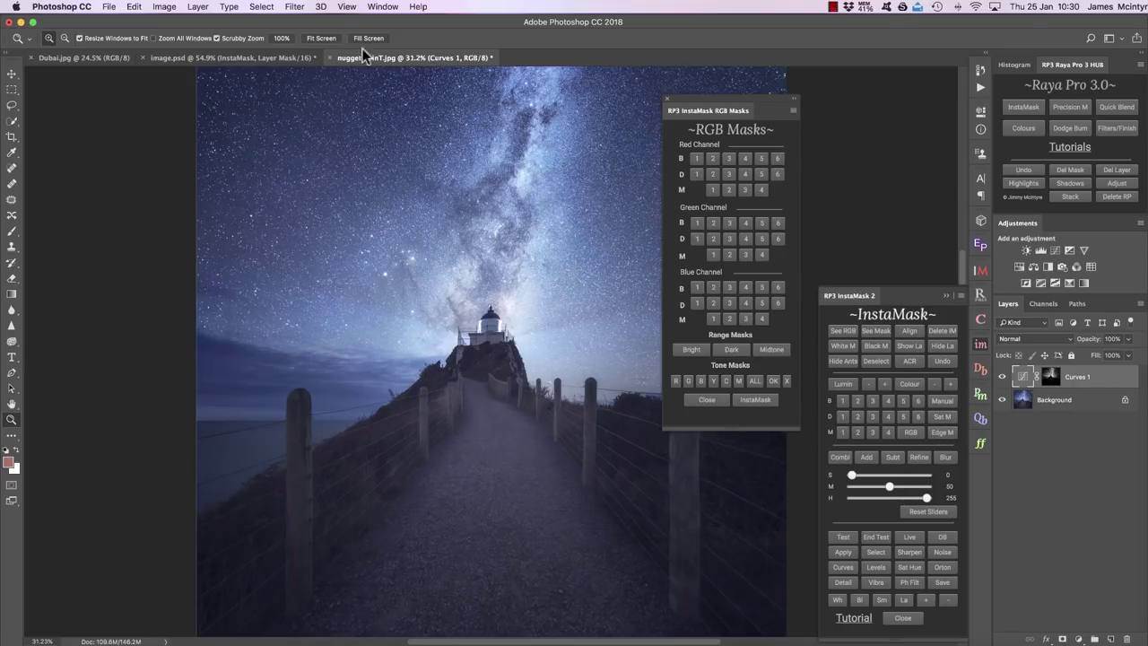
left_click(235, 58)
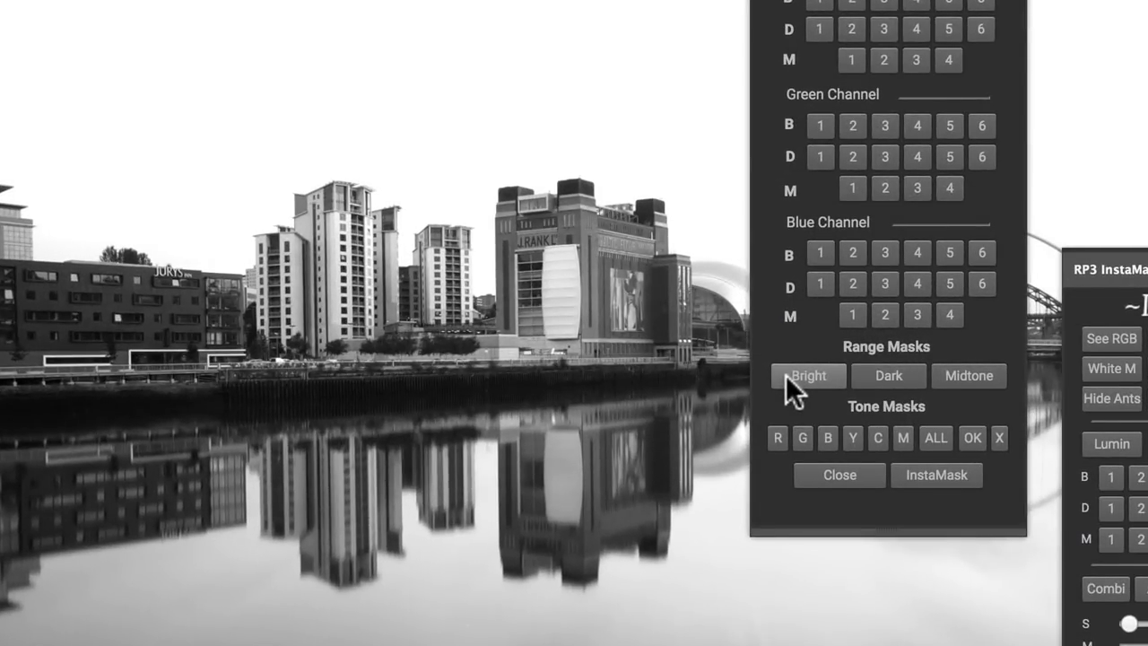
Step: Build a Bright range mask, adjusting the Color Range range and reducing fuzziness
left_click(797, 374)
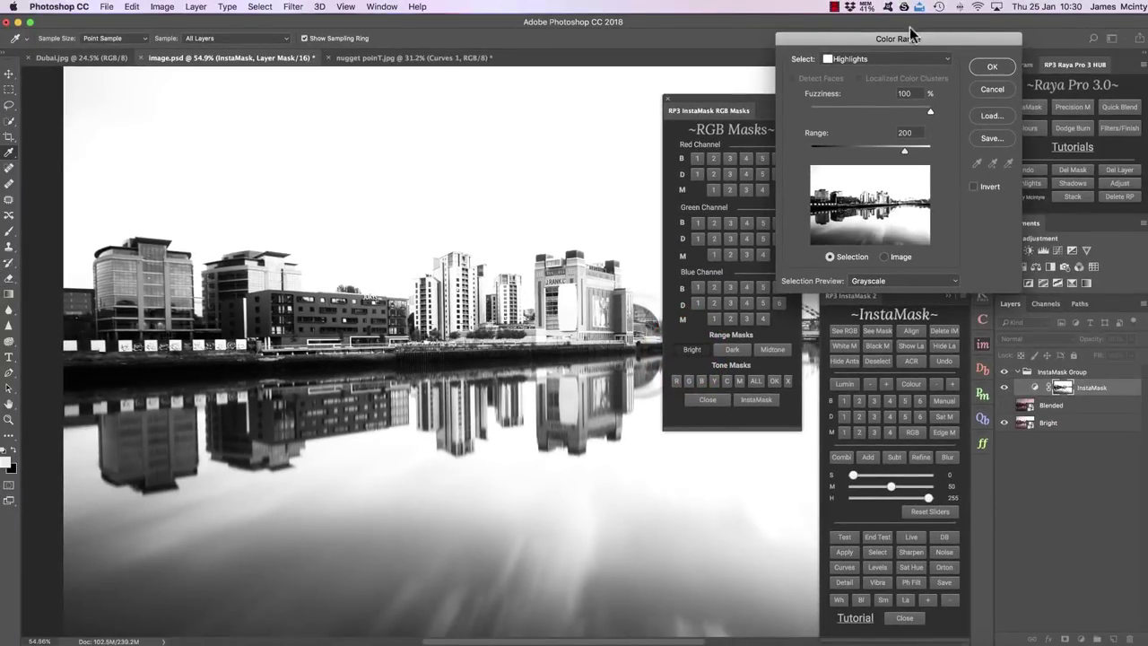
left_click_drag(909, 32, 809, 35)
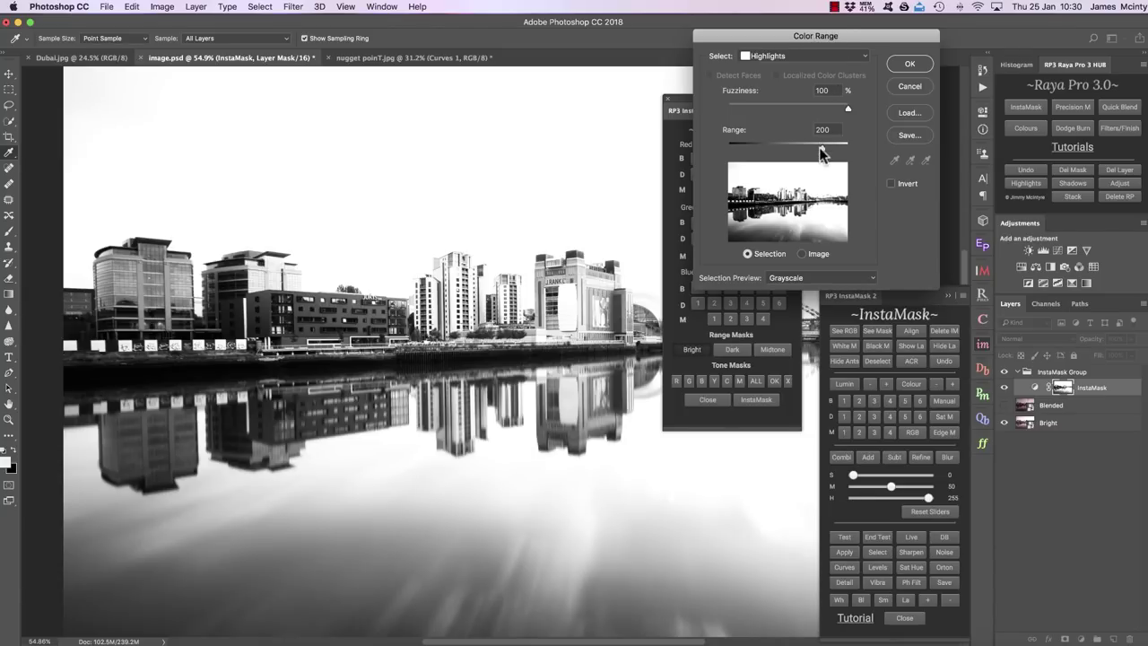
left_click_drag(821, 143, 853, 146)
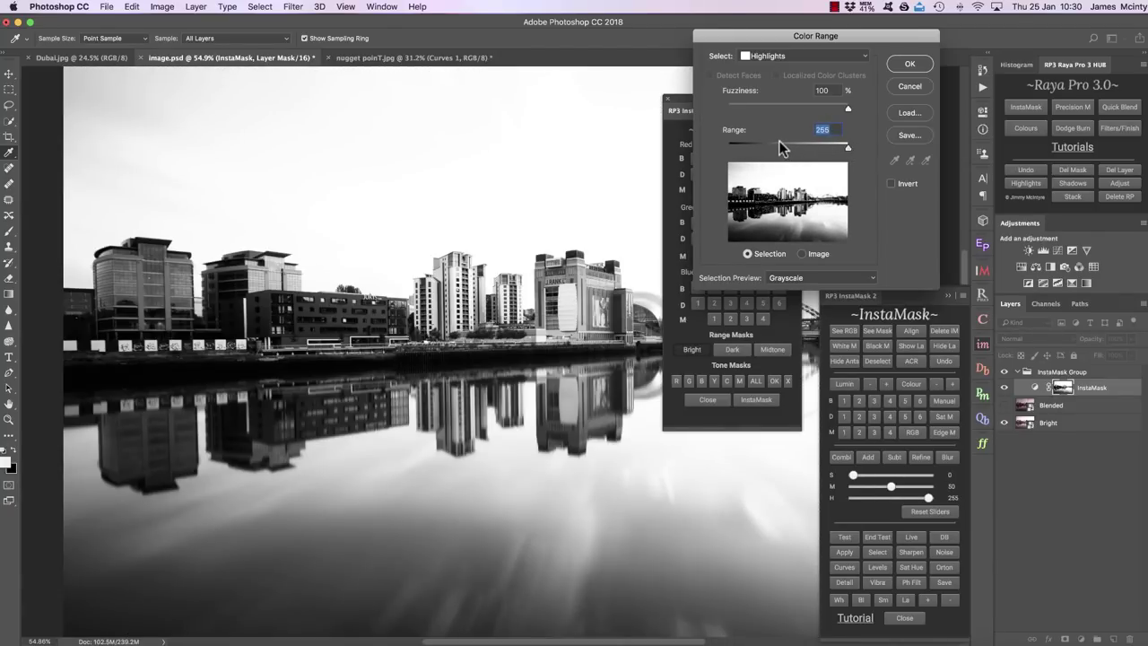
left_click_drag(845, 106, 822, 106)
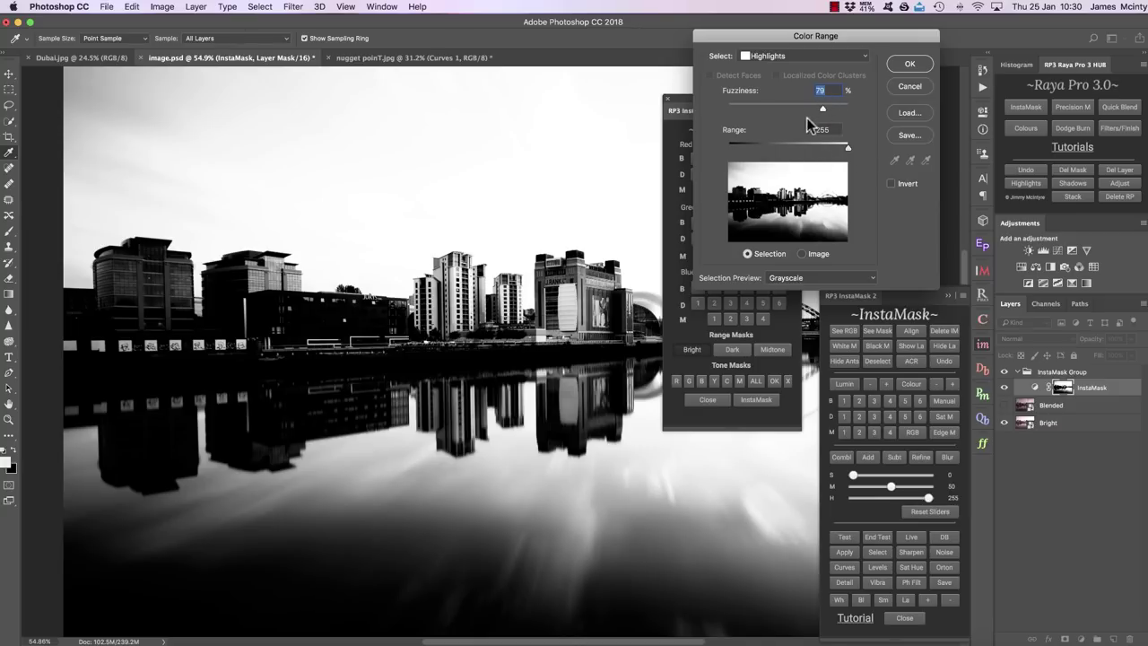
left_click(904, 64)
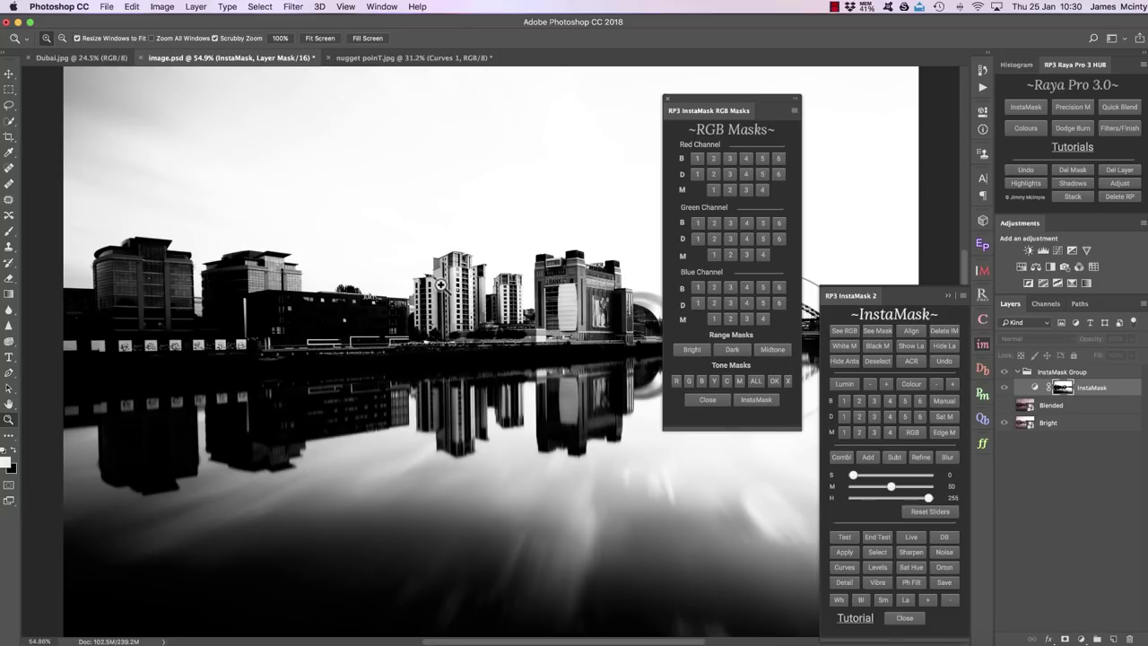
Step: Replace it with a Dark range mask with wider range and higher fuzziness, then try the red tone mask
left_click(736, 348)
mouse_move(751, 149)
left_mouse_down()
mouse_move(726, 150)
mouse_move(840, 156)
mouse_move(757, 147)
left_mouse_up()
left_click_drag(750, 110, 871, 111)
left_click_drag(754, 146, 764, 146)
left_click(902, 59)
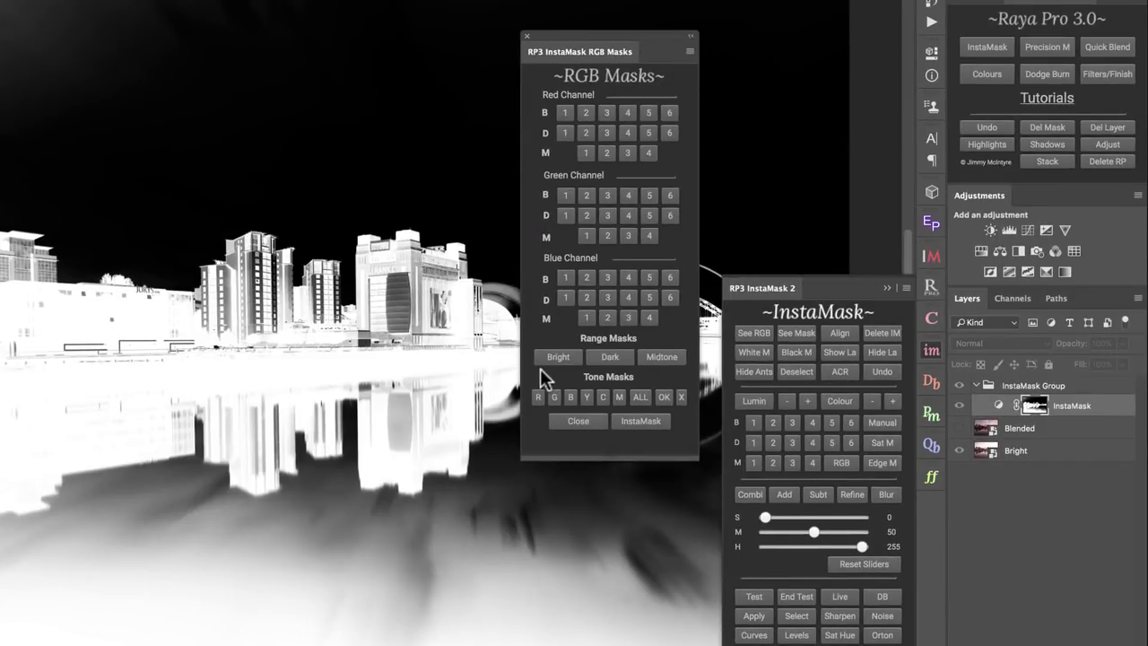
left_click(536, 395)
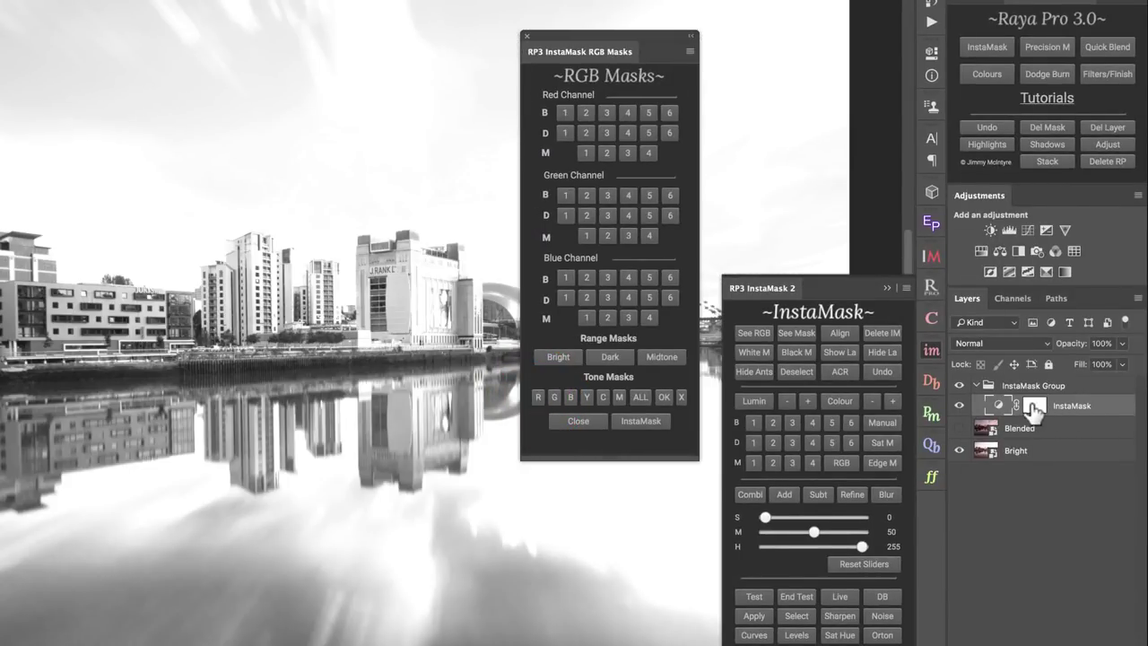
Step: Cycle through green, yellow, cyan, magenta and red tone masks, apply one, then reset the mask to ALL
left_click(555, 397)
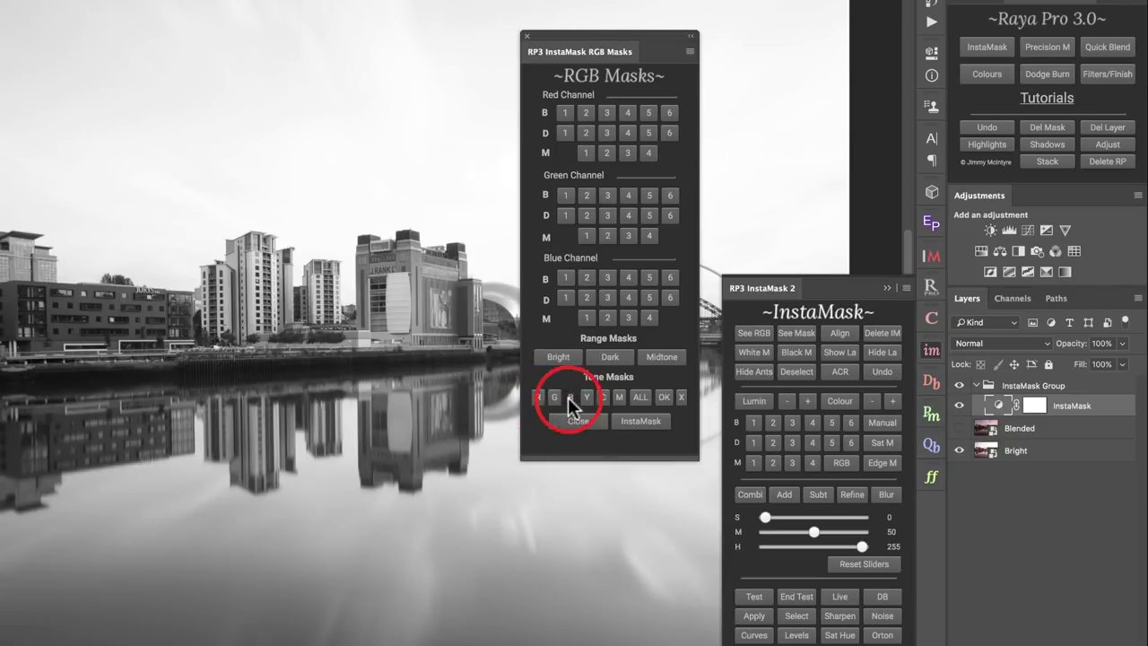
left_click(585, 396)
left_click(609, 397)
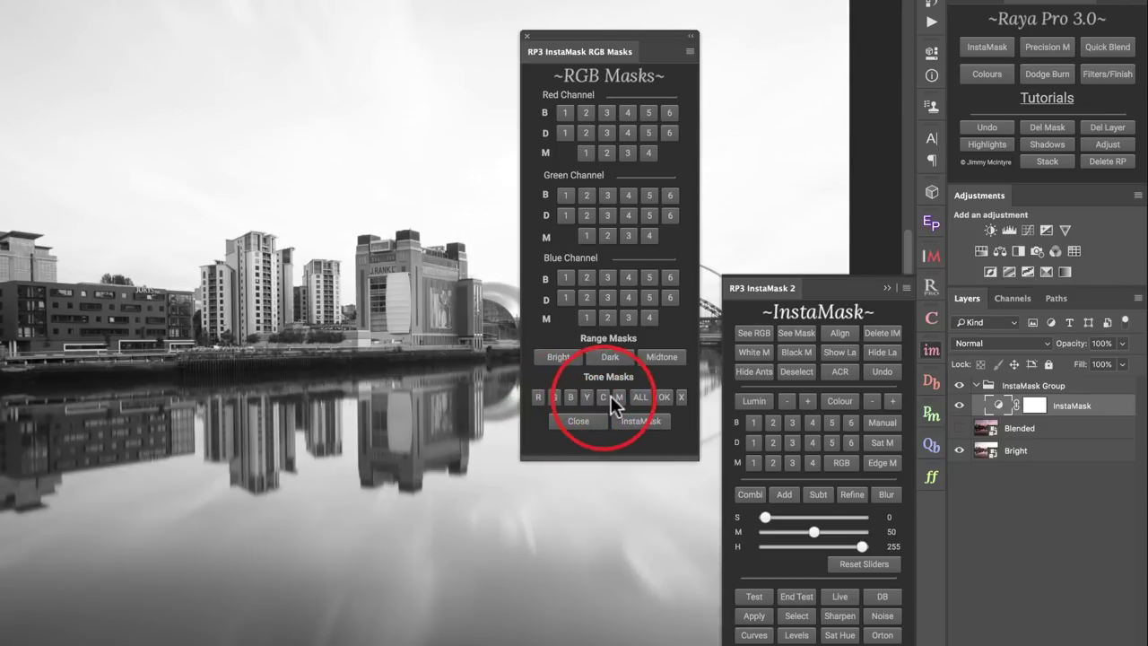
left_click(625, 395)
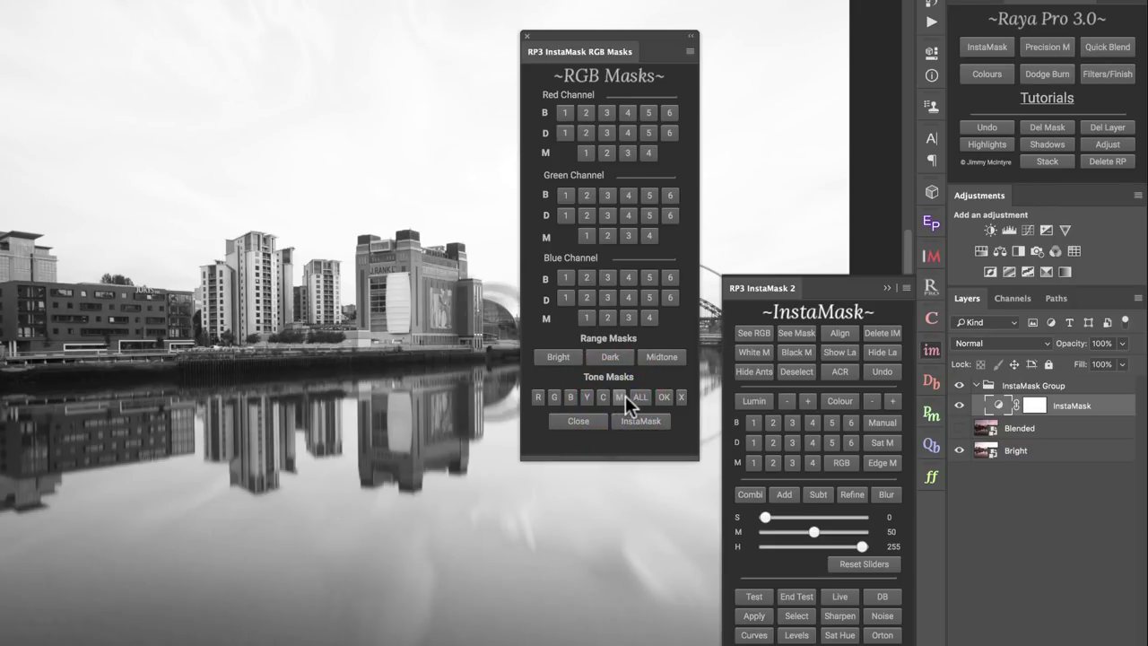
left_click(537, 395)
left_click(664, 396)
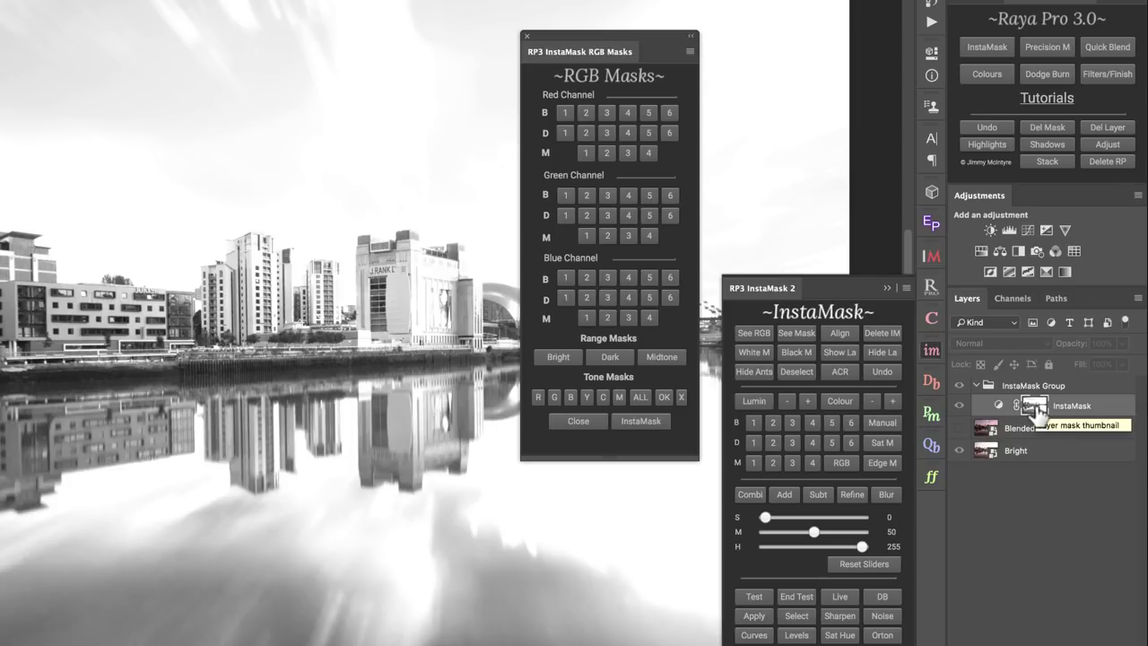
left_click(640, 397)
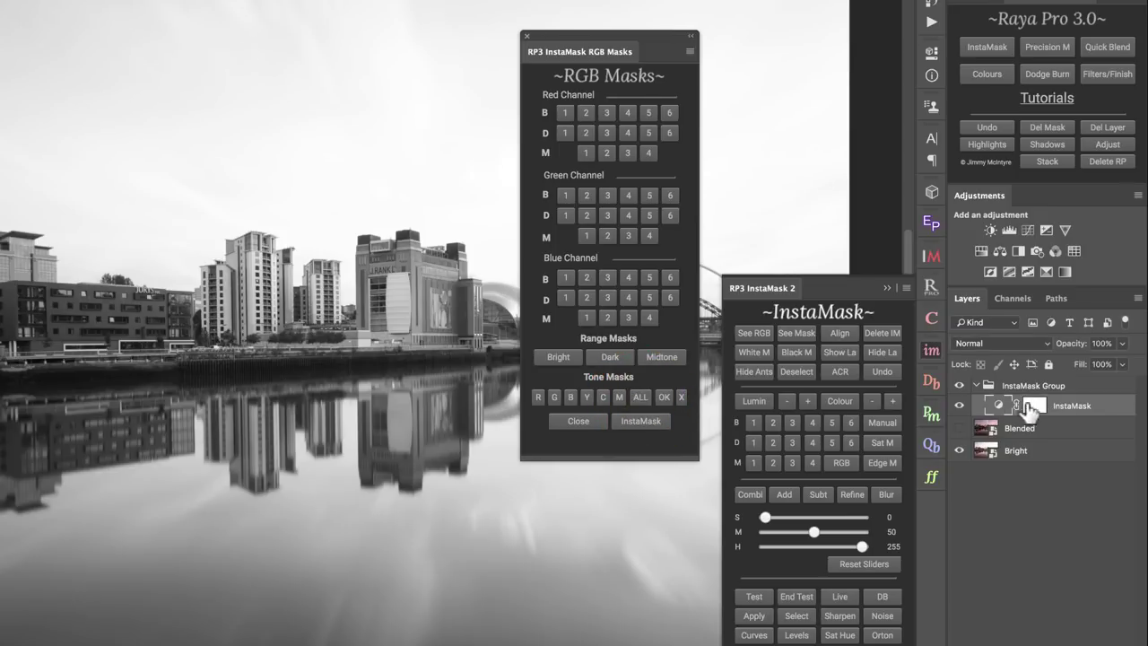
Step: Darken reds, yellows and cyans in the Black & White mix, then mask the adjustment with a tone mask
double_click(1000, 406)
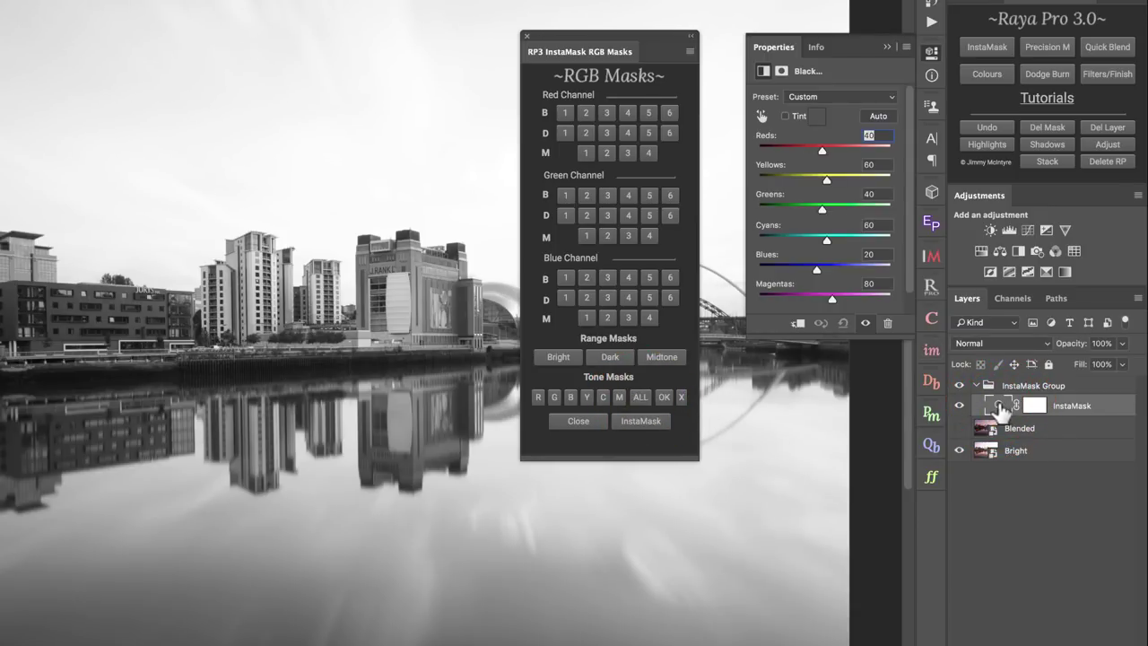
left_click_drag(821, 150, 779, 147)
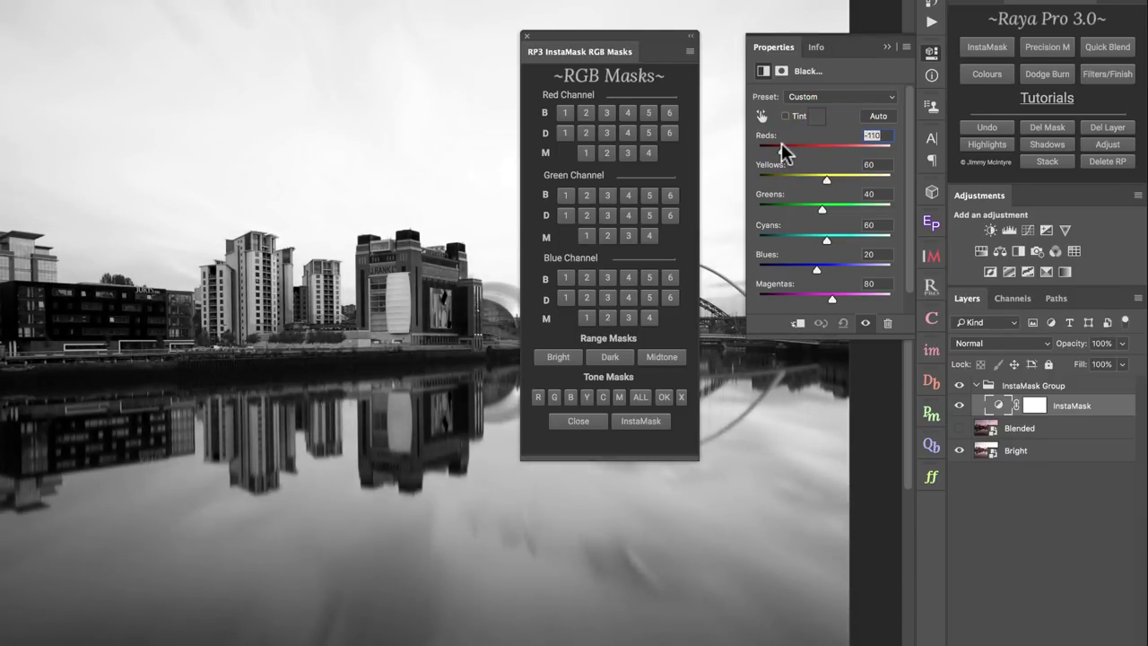
left_click_drag(828, 178, 762, 208)
left_click_drag(825, 238, 870, 296)
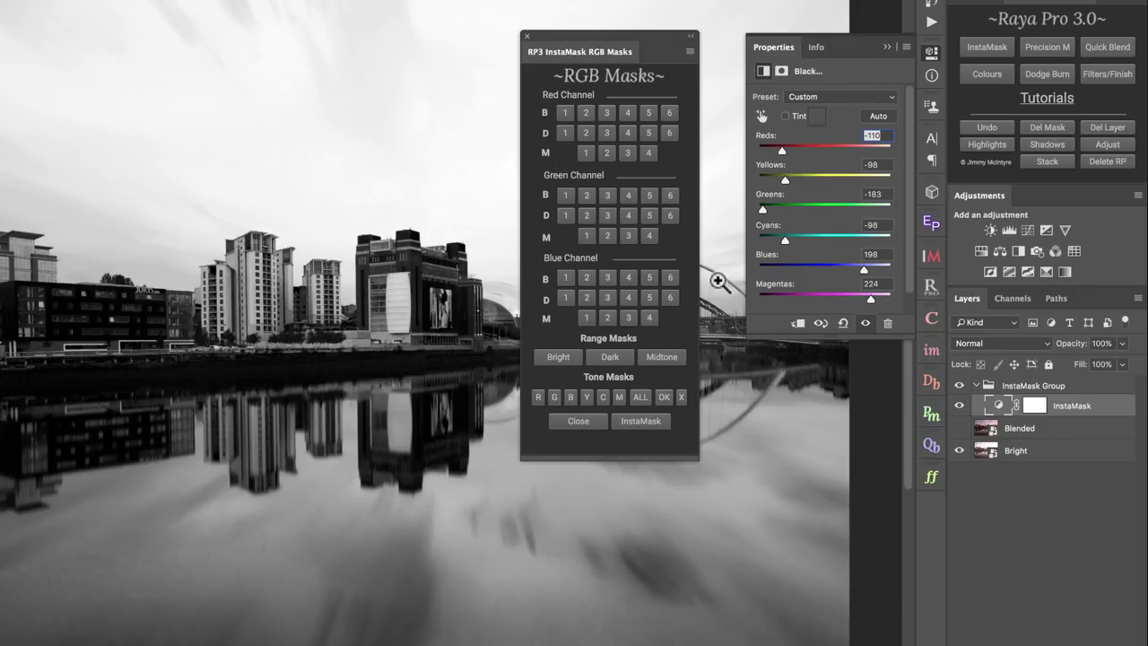
left_click(662, 396)
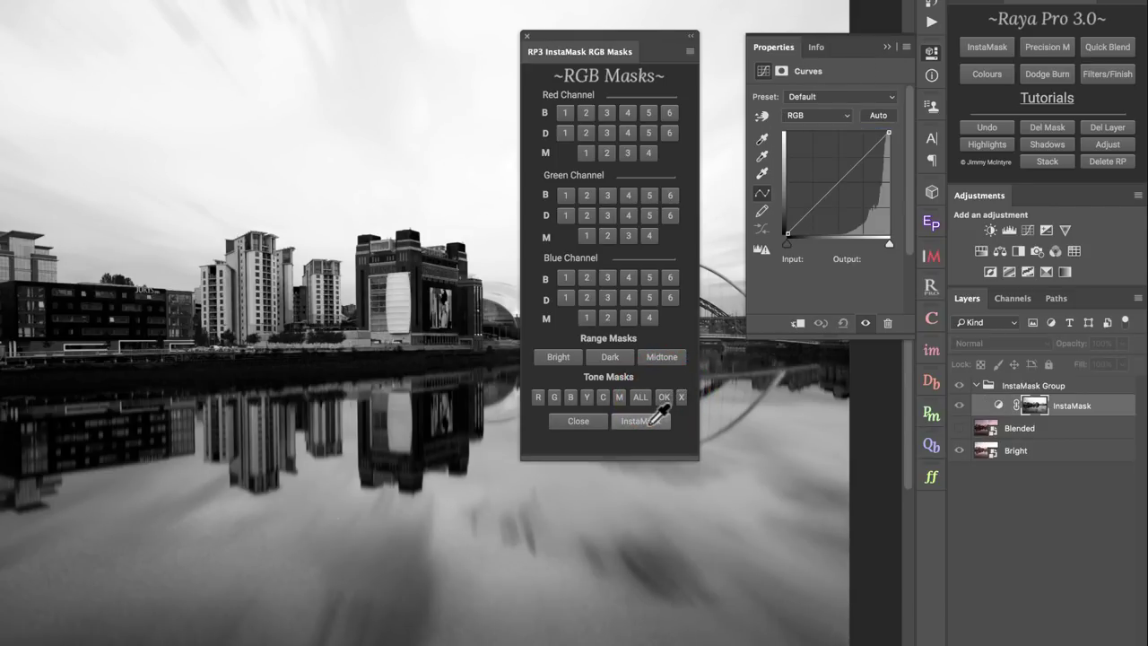
left_click(653, 418)
Step: Try a Select and Mask refinement with Smooth 33 and raised Contrast, then cancel it
left_click(577, 422)
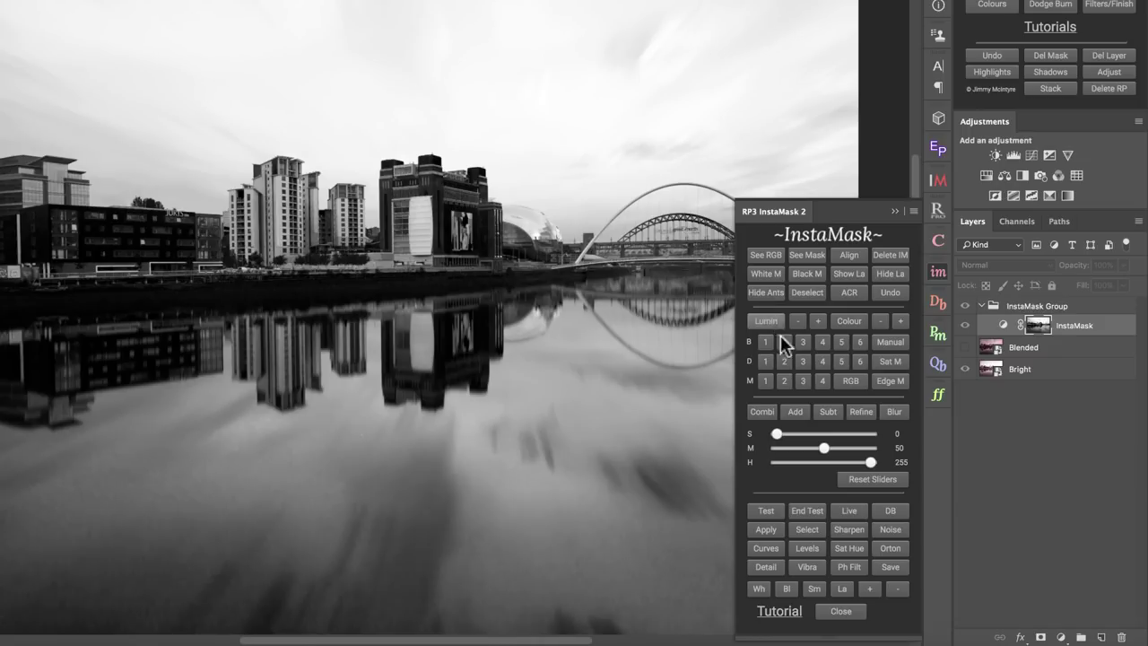
left_click(861, 412)
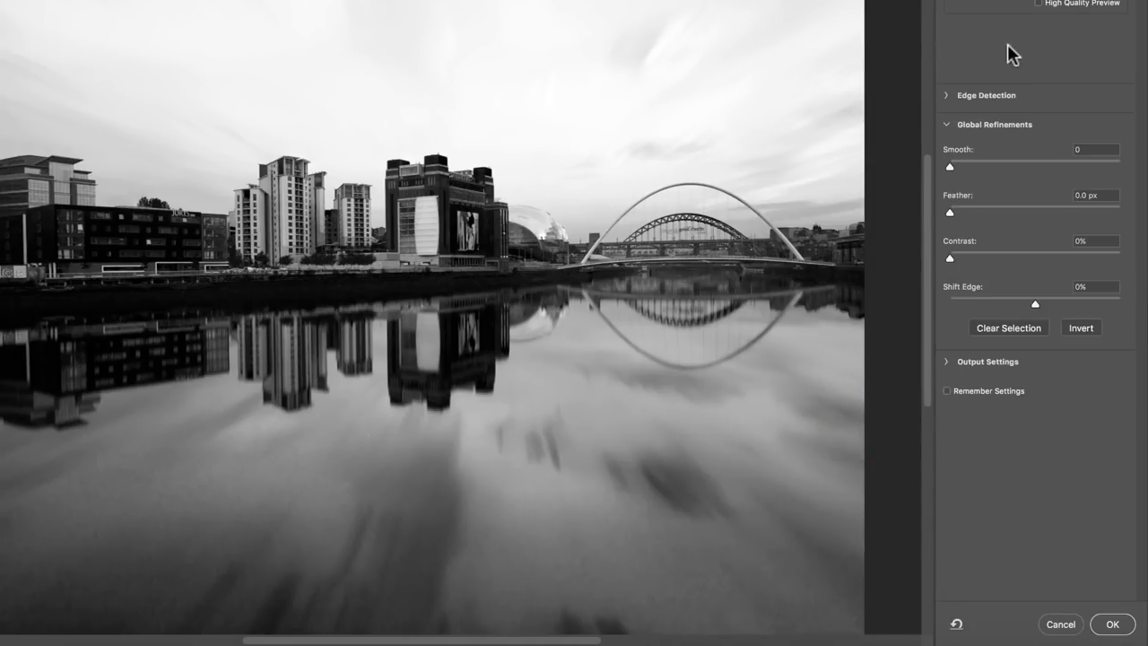
left_click_drag(949, 162, 1005, 163)
left_click_drag(951, 257, 1059, 254)
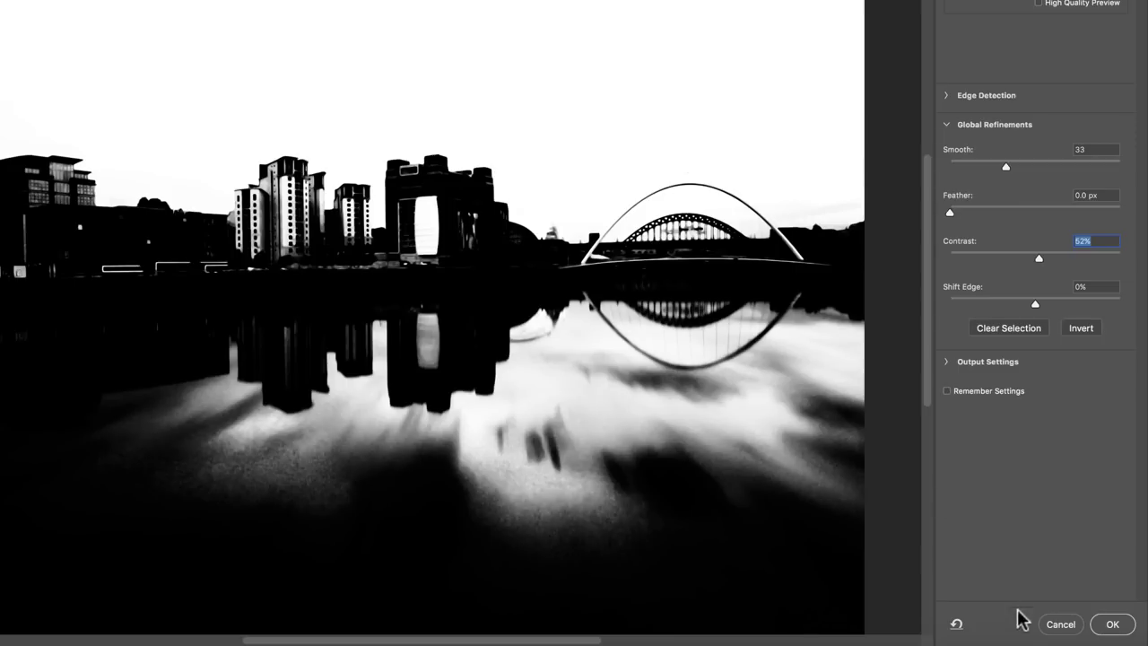
left_click(1058, 626)
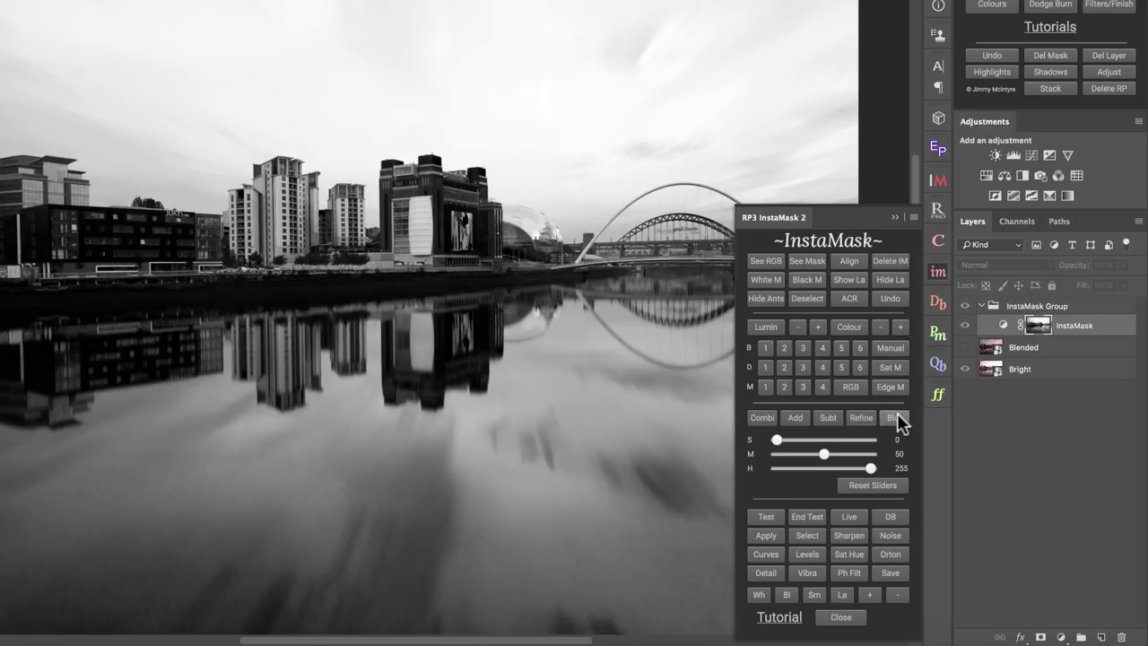
left_click(898, 420)
Step: Gaussian-blur the quayside mask at 8.5 px radius, then delete the InstaMask group
left_click(883, 280)
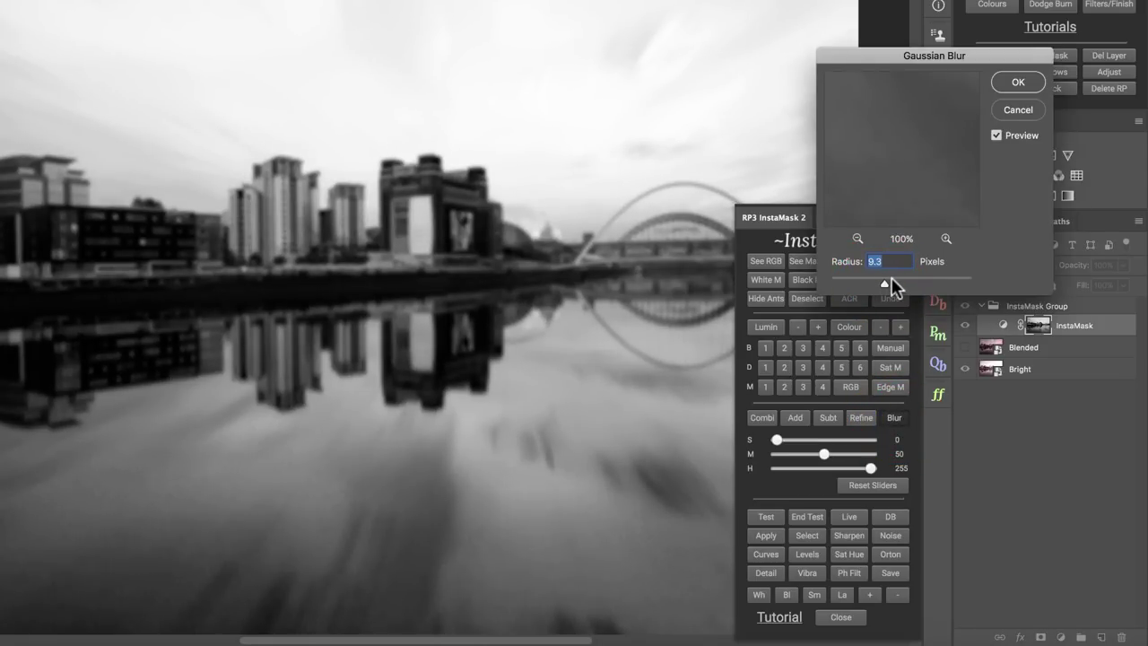
left_click_drag(891, 277, 880, 278)
left_click(1018, 83)
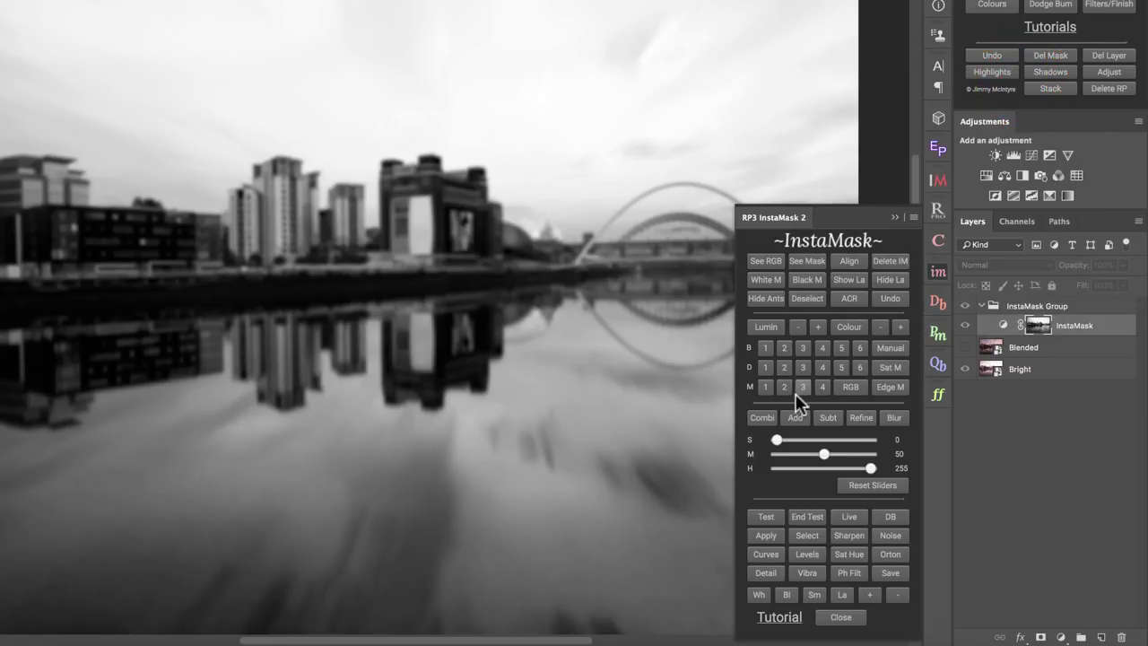
left_click(893, 259)
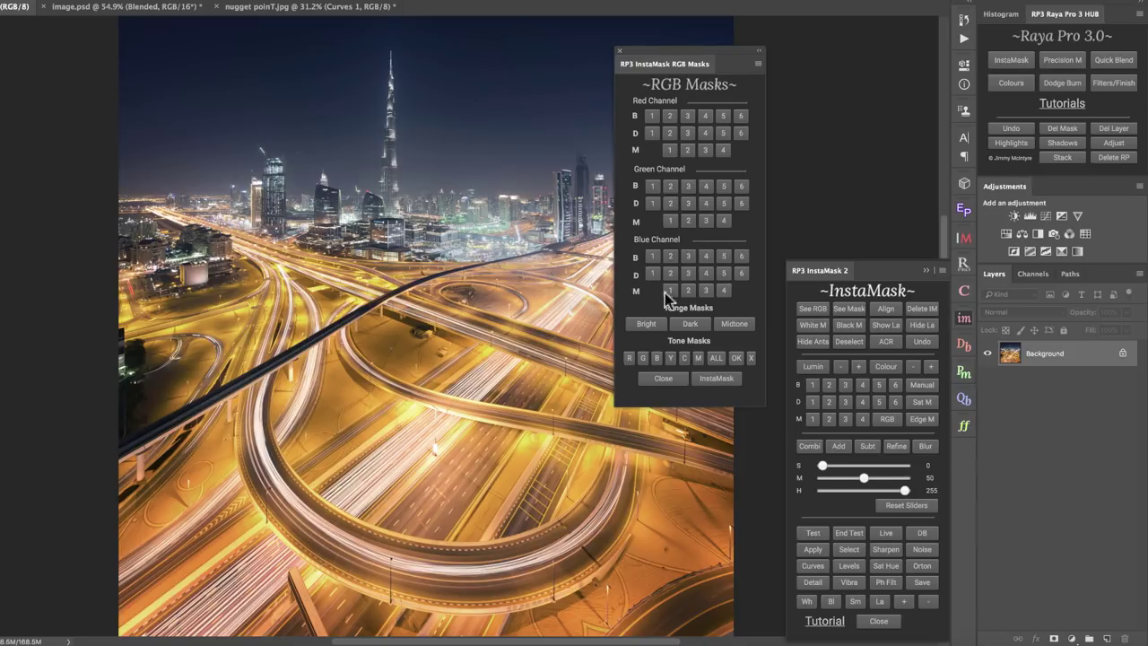
left_click(657, 379)
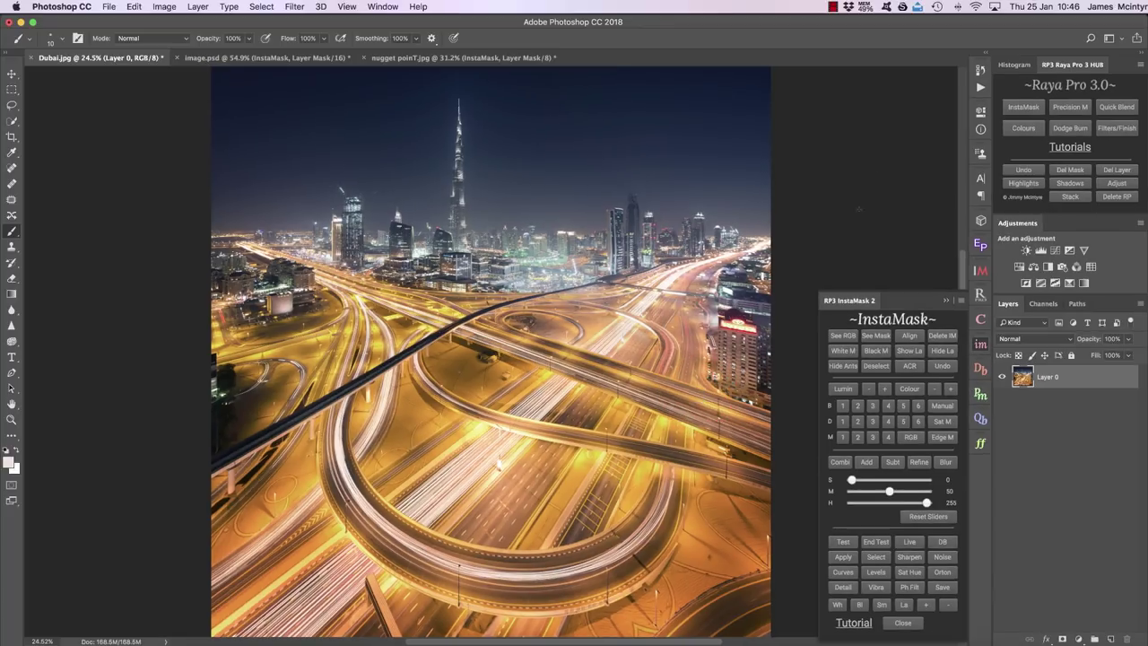
Step: Build a colour mask from the orange light trails and combine it into a masked Original layer
left_click(908, 390)
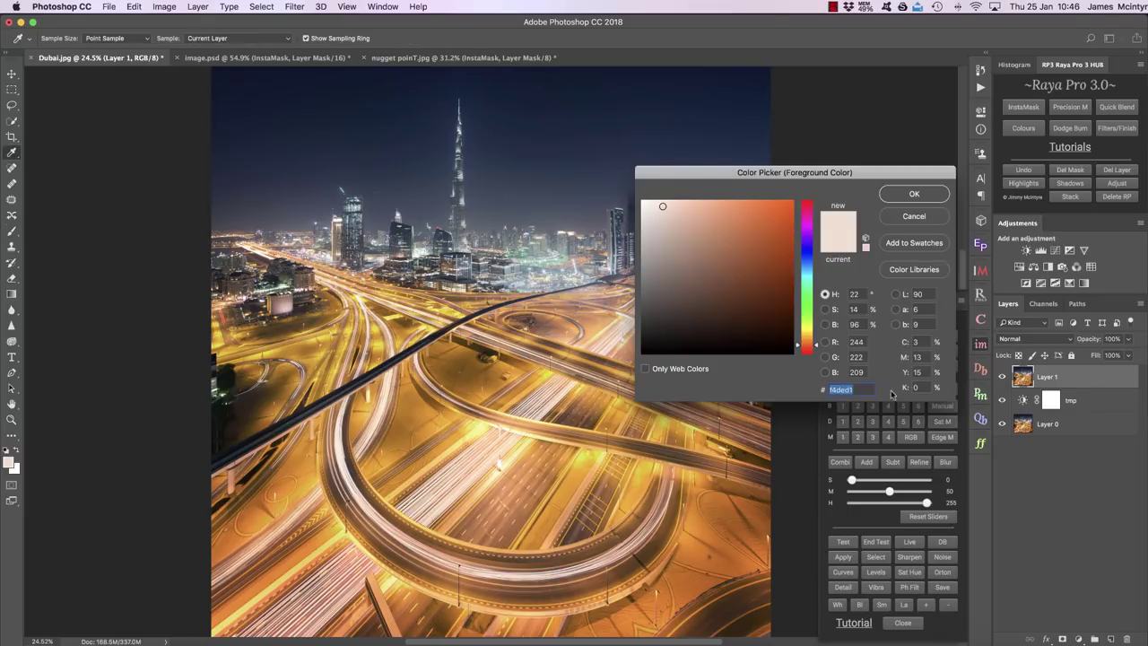
left_click(566, 487)
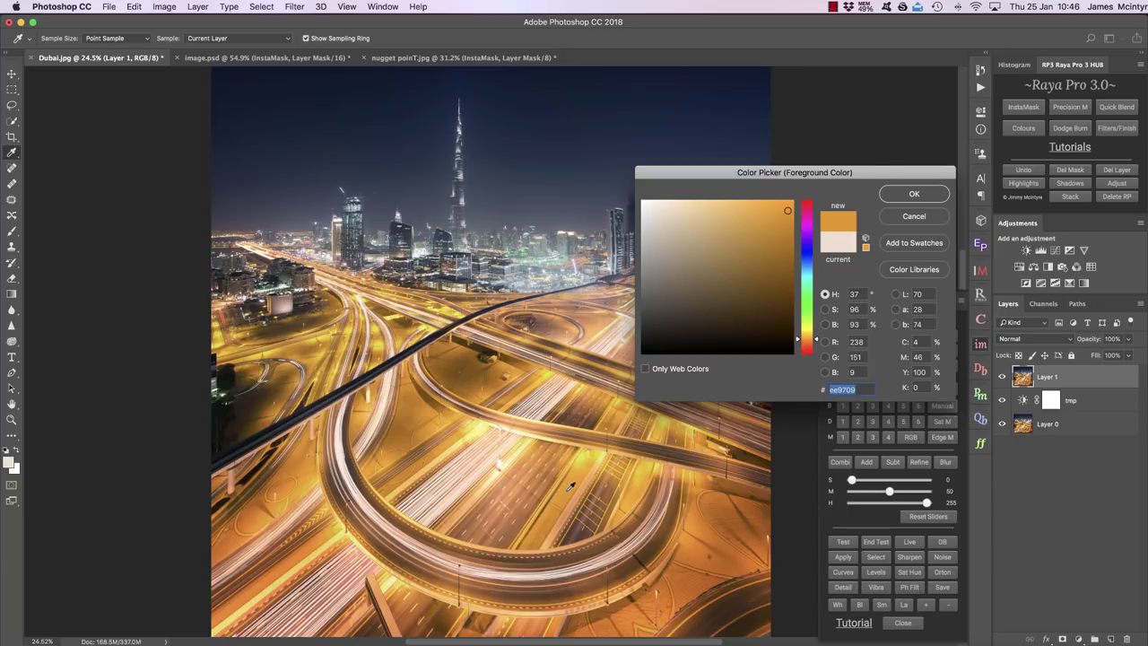
left_click(917, 193)
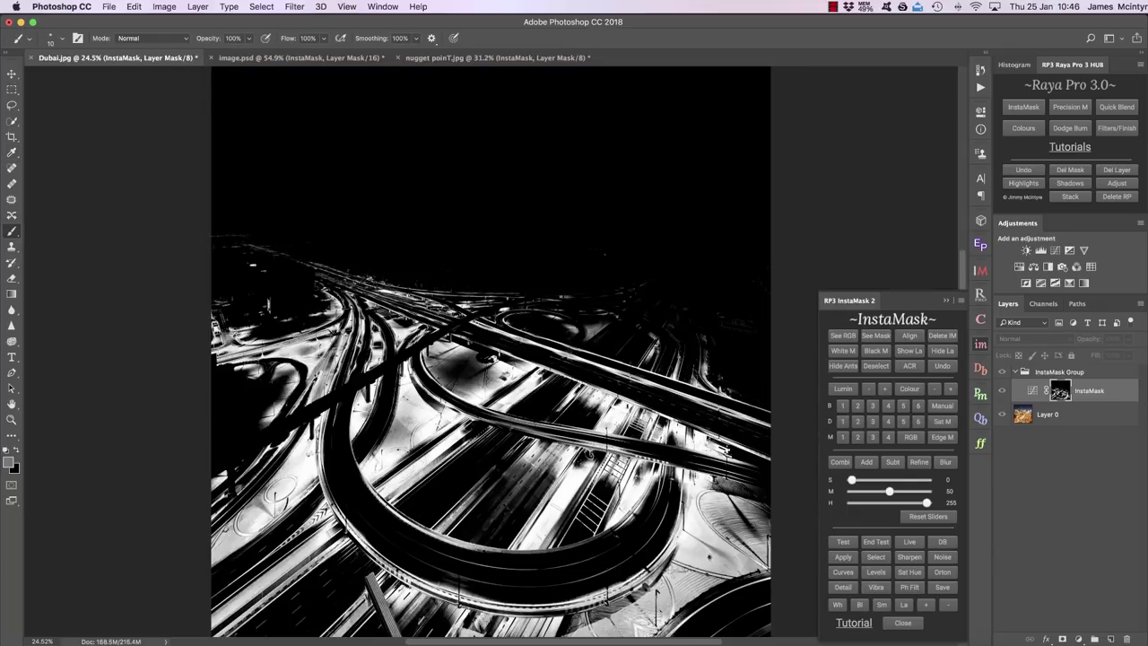
left_click(950, 389)
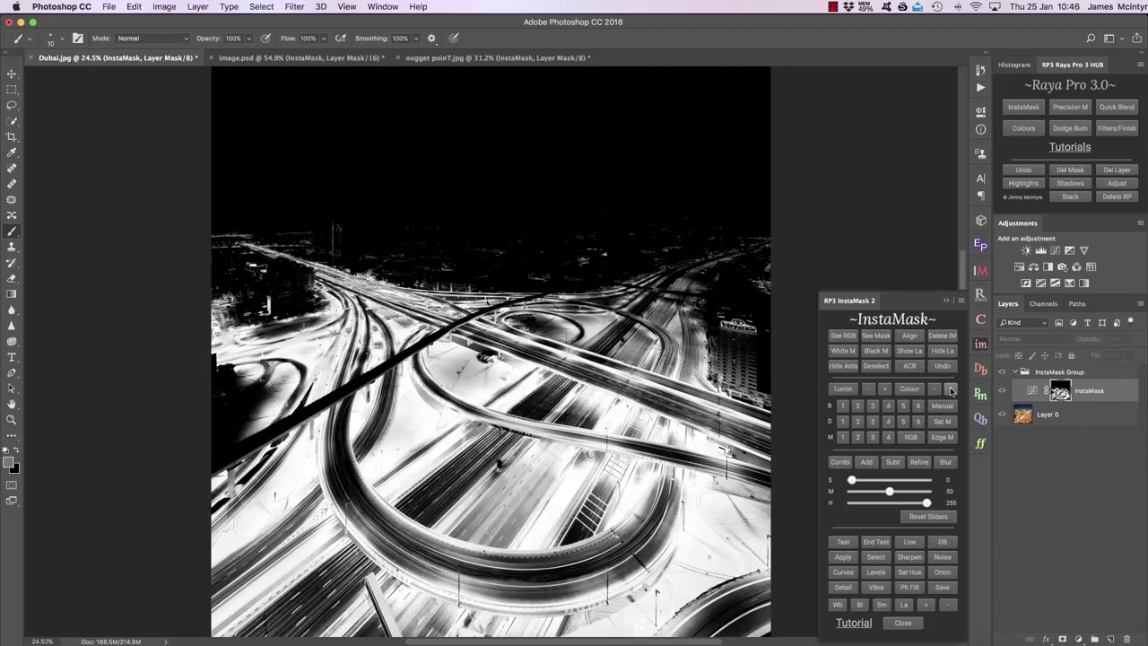
left_click(838, 461)
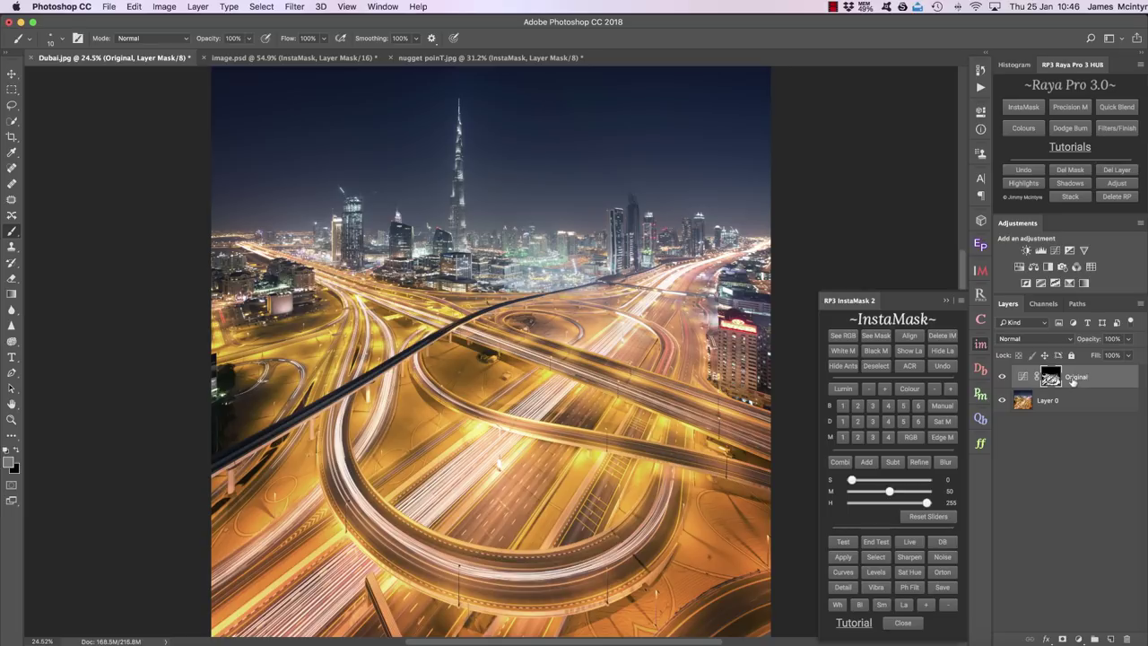
Step: Make a colour mask from the dark blue sky and add the highway mask to it
left_click(909, 389)
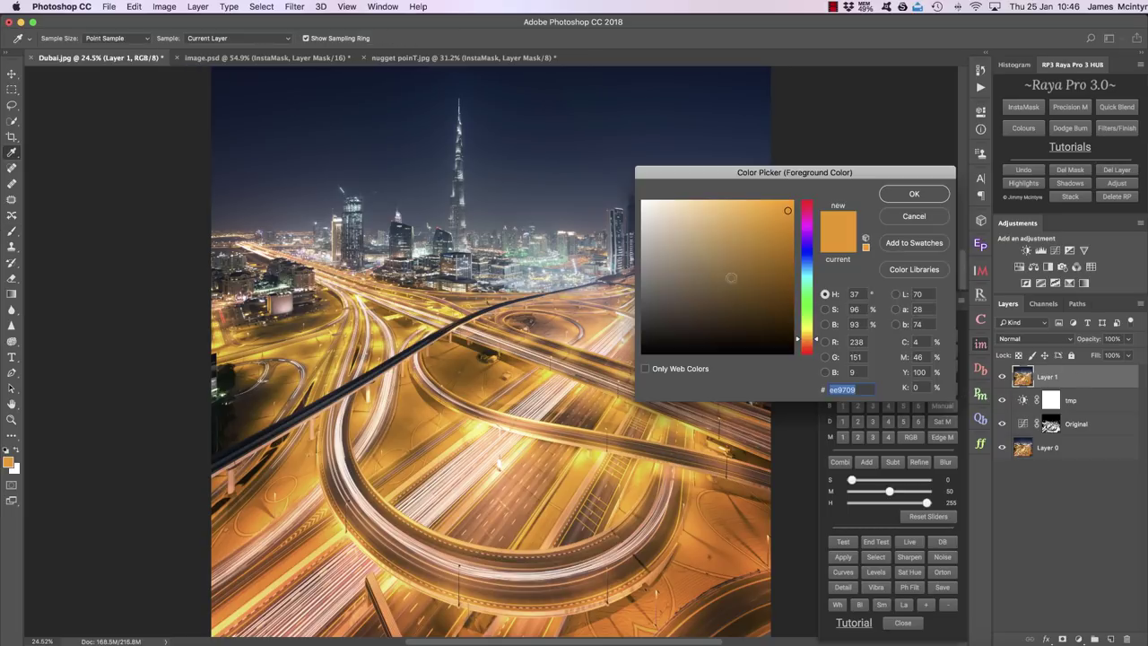
left_click(546, 120)
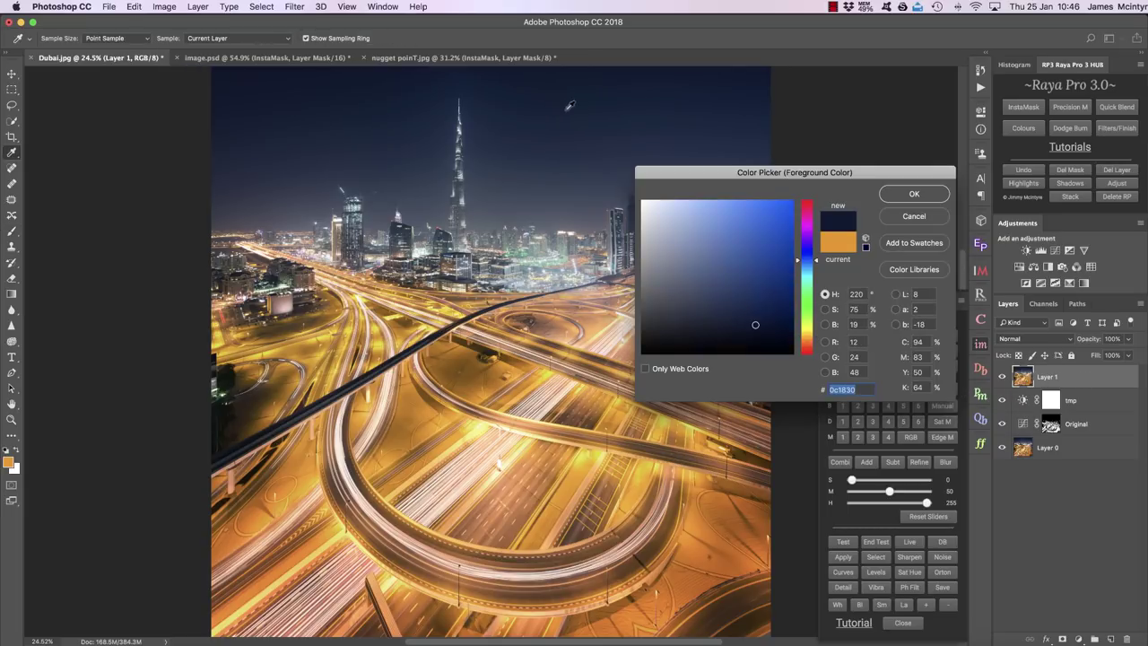
left_click(913, 193)
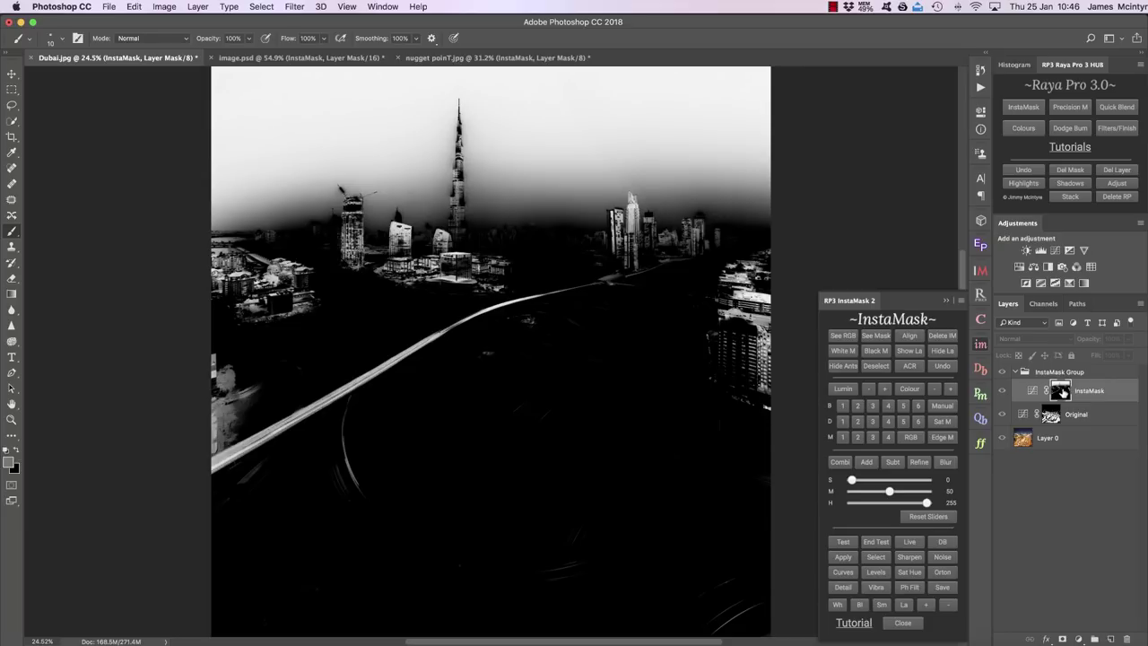
left_click(1051, 415, "alt")
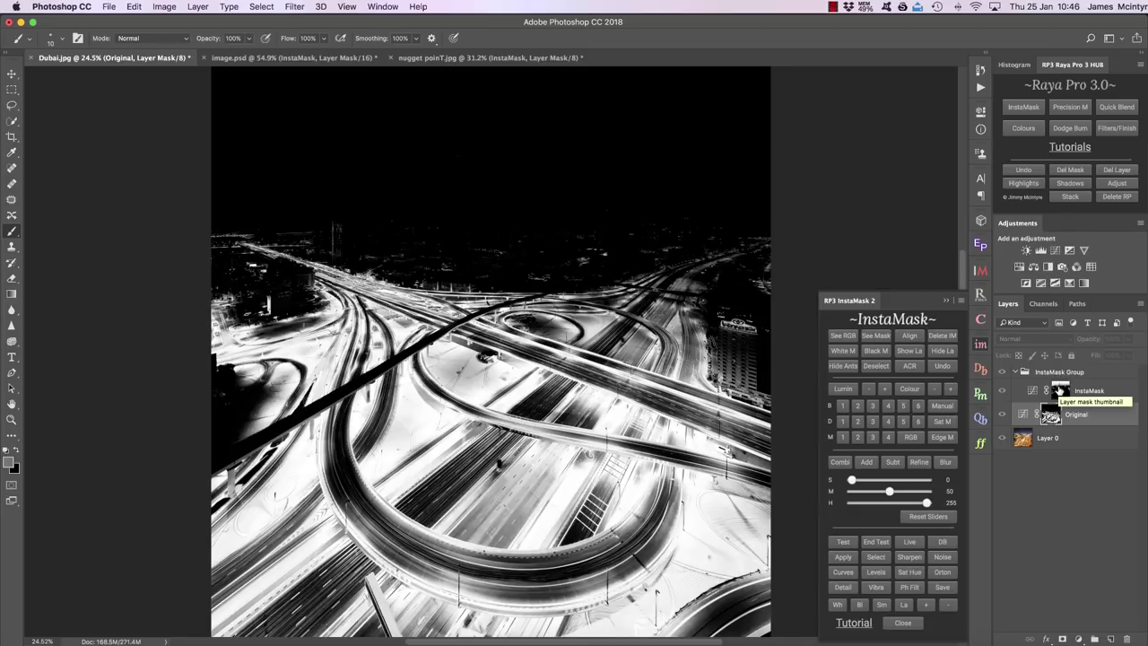
left_click(1060, 391, "alt")
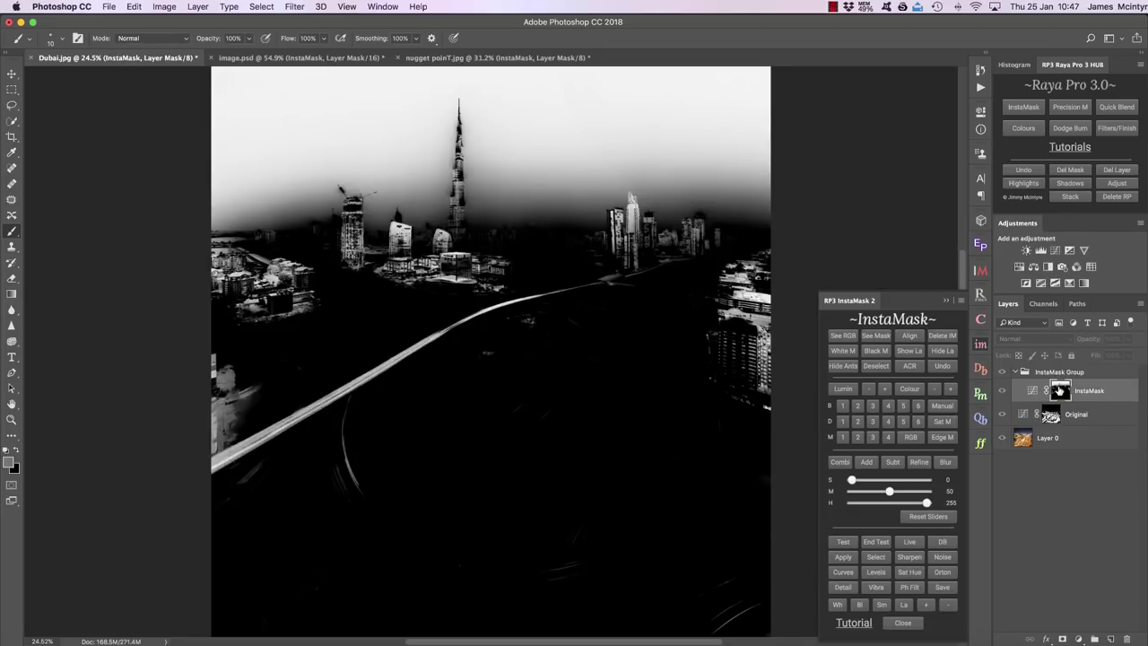
left_click(867, 463)
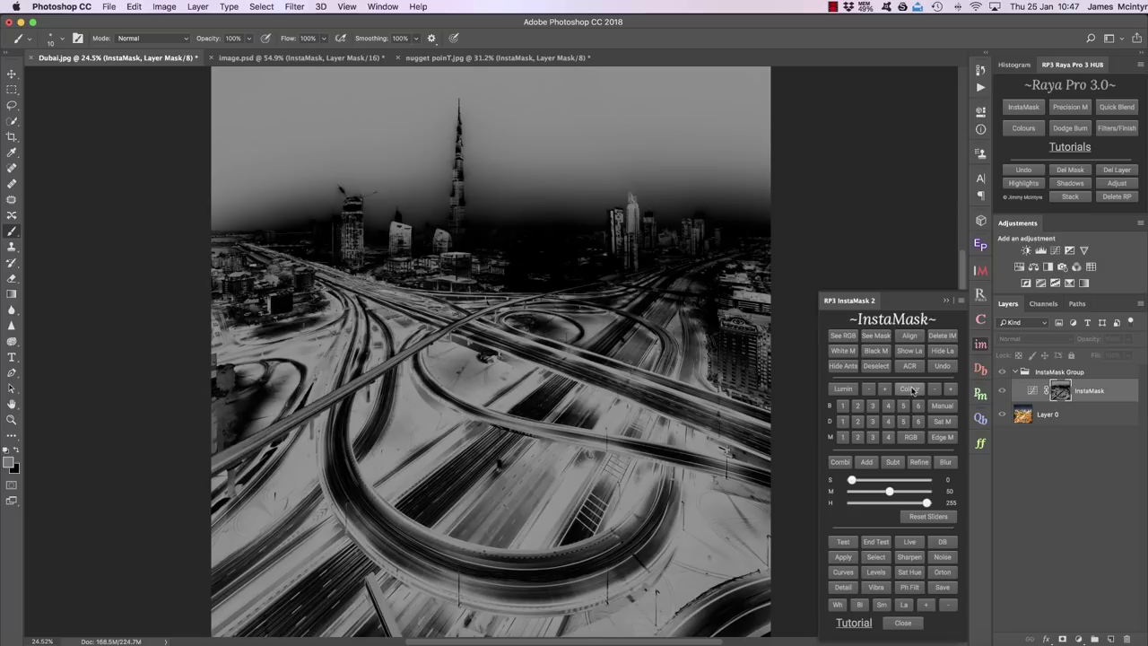
Step: Sample the orange trails as another colour mask and subtract it to leave a dark skyline mask
left_click(839, 463)
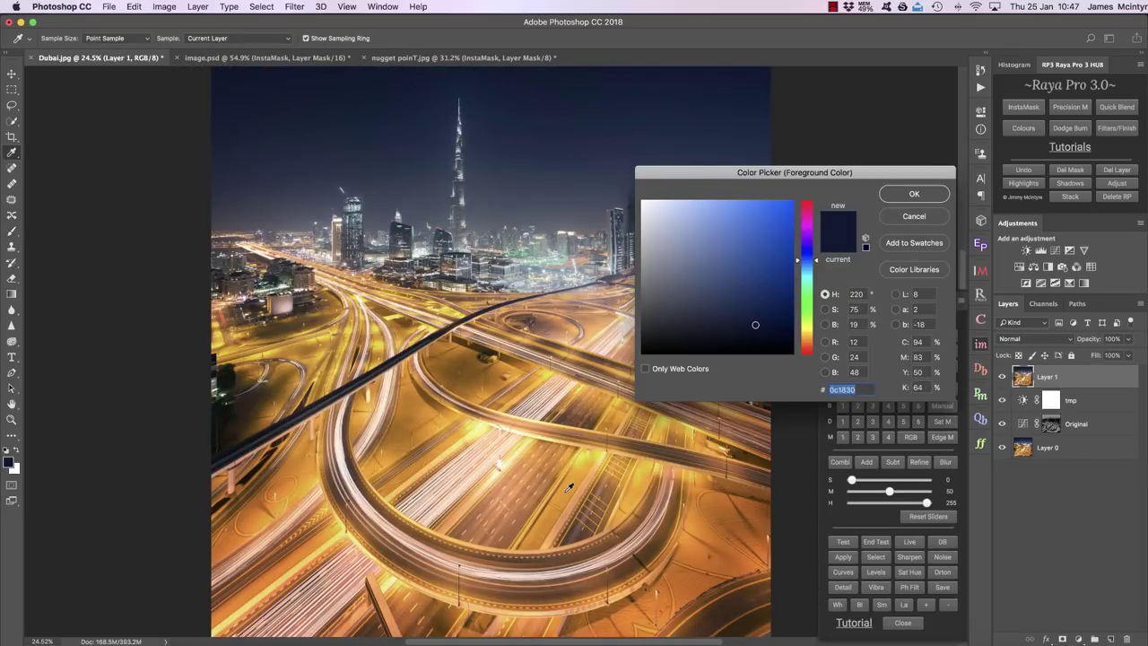
left_click(568, 487)
left_click(914, 195)
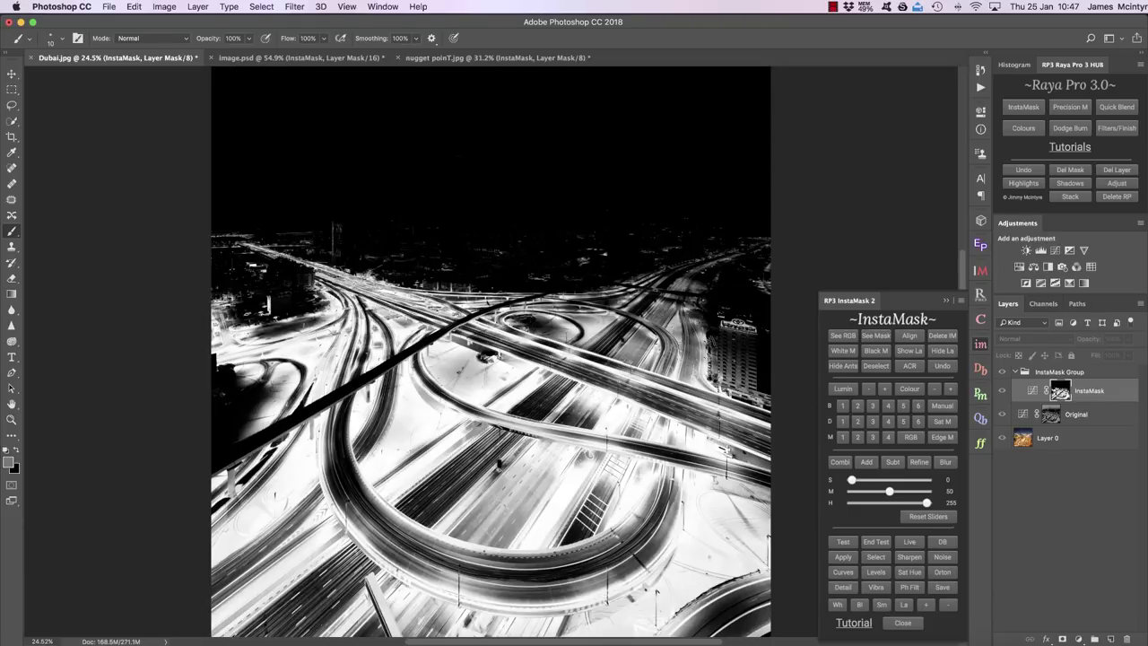
left_click(896, 463)
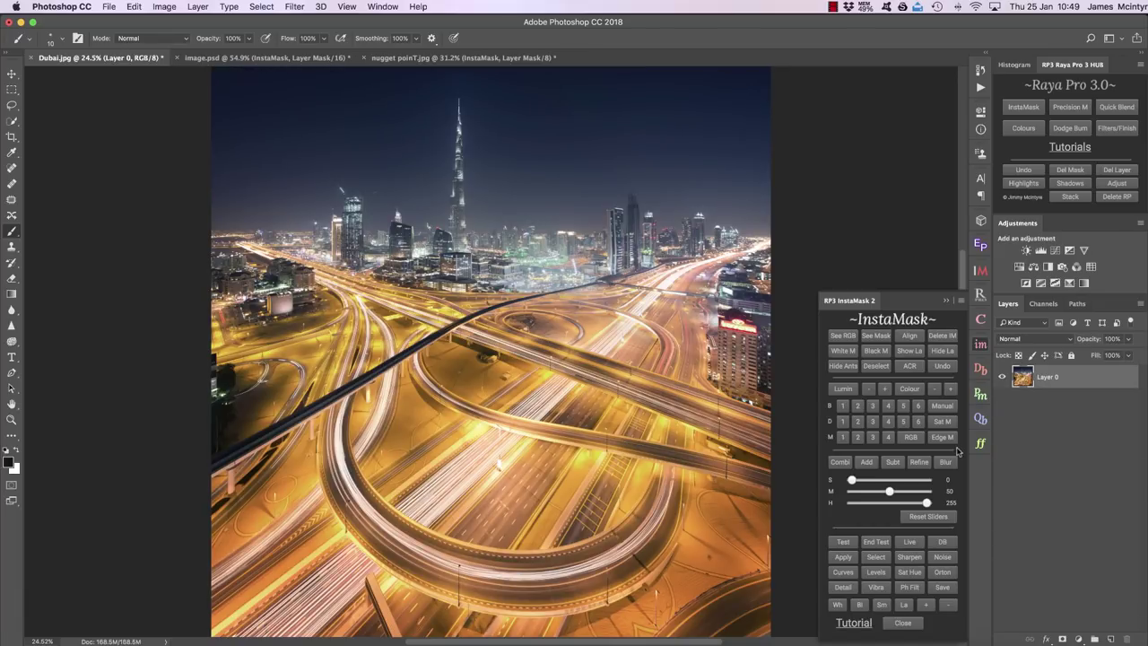
Step: Dismiss the Sharpen alert, then add a Brights 1-masked Hue/Saturation layer with Saturation -1
left_click(909, 557)
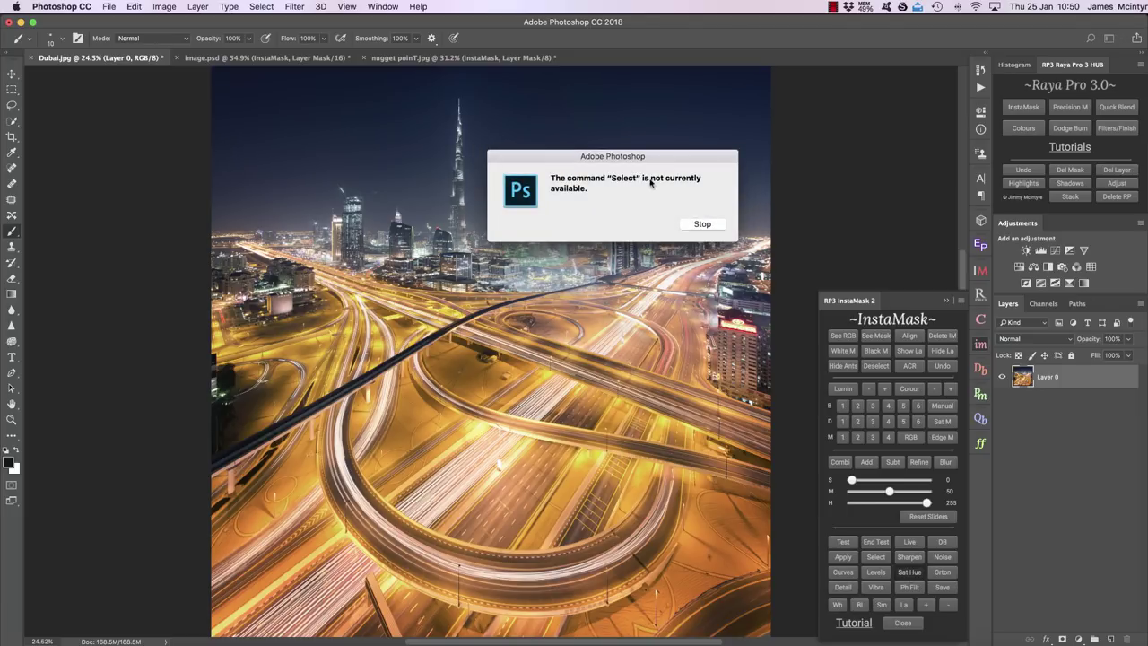
left_click(702, 225)
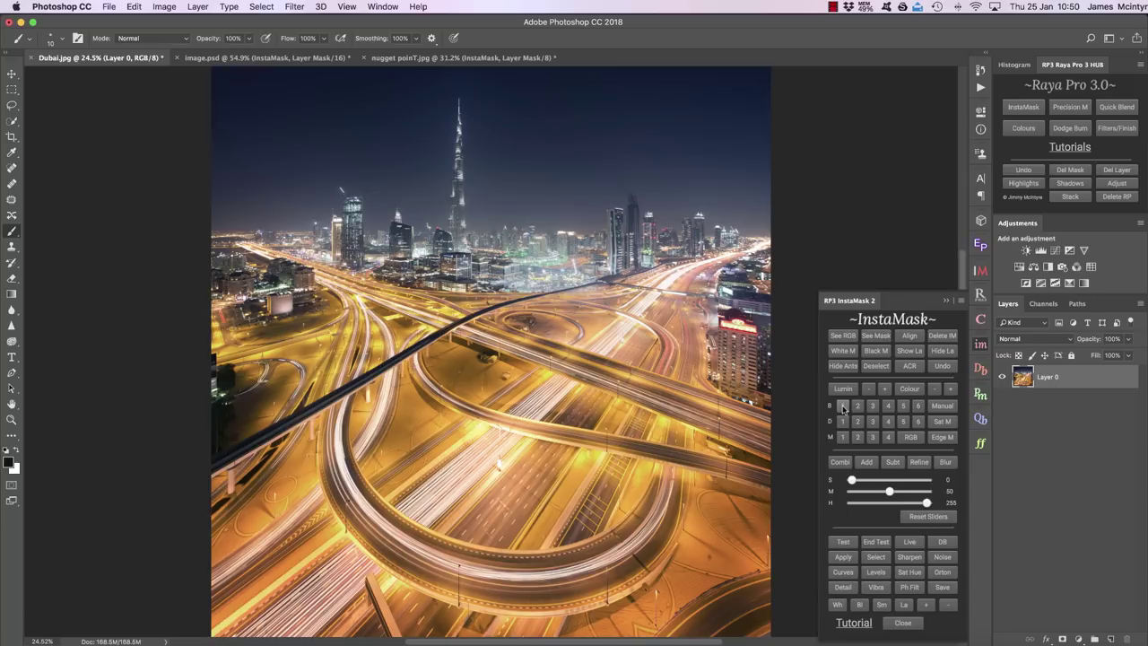
left_click(842, 406)
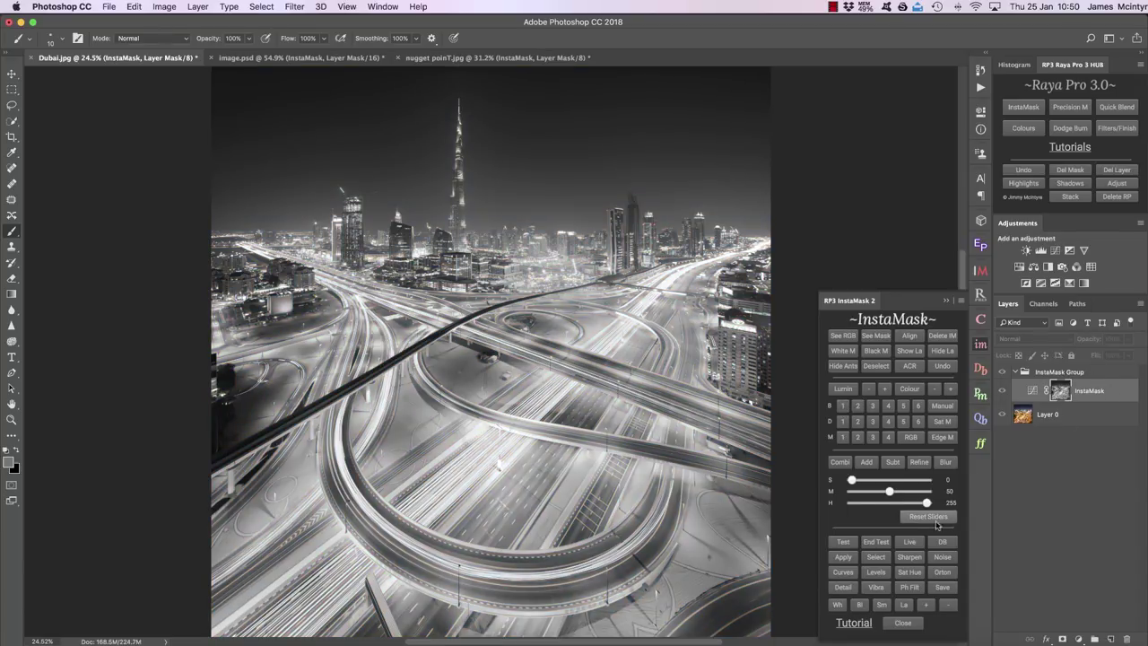
left_click(907, 572)
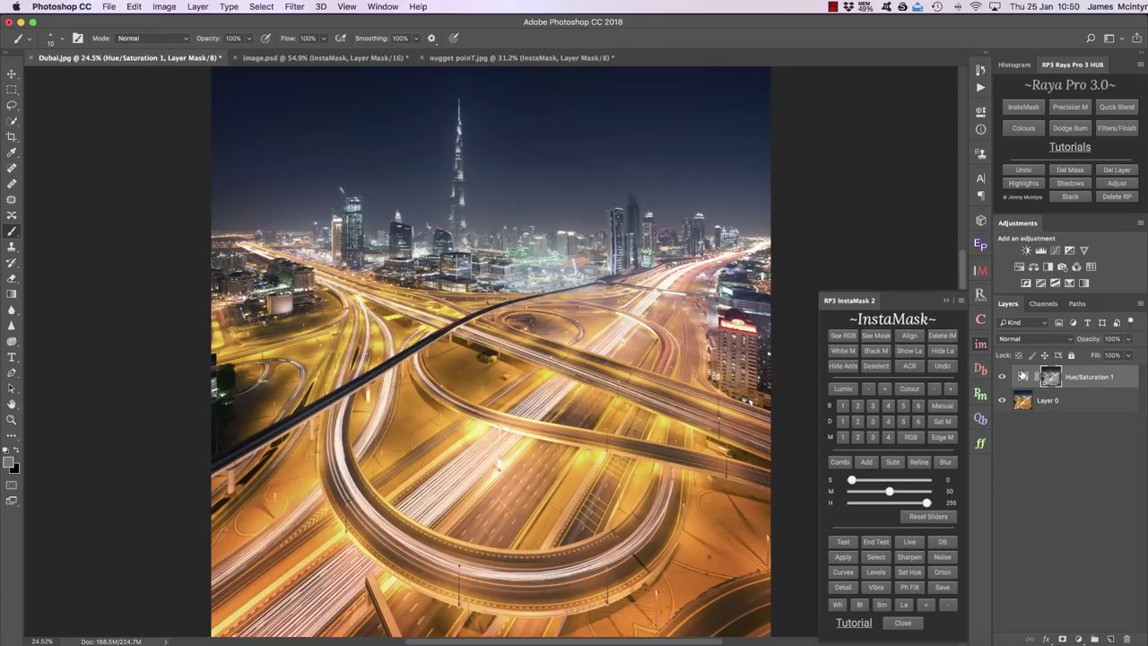
double_click(1020, 379)
left_click_drag(895, 212, 896, 213)
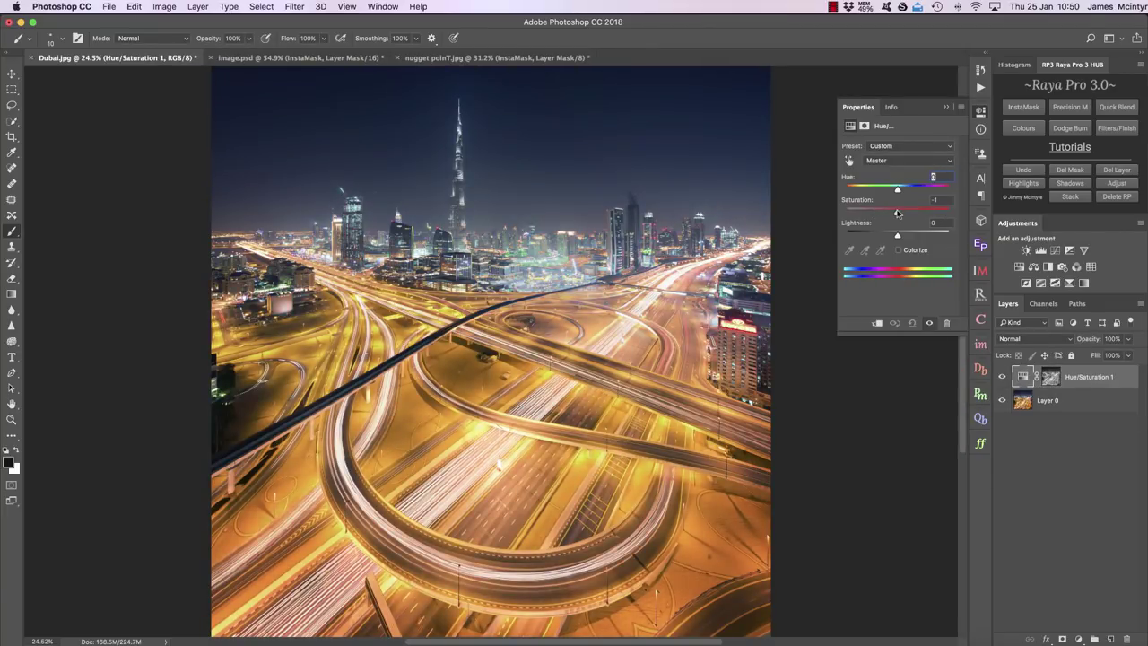
Step: Delete the Hue/Saturation 1 layer and reopen the RP3 InstaMask panel
left_click(1068, 170)
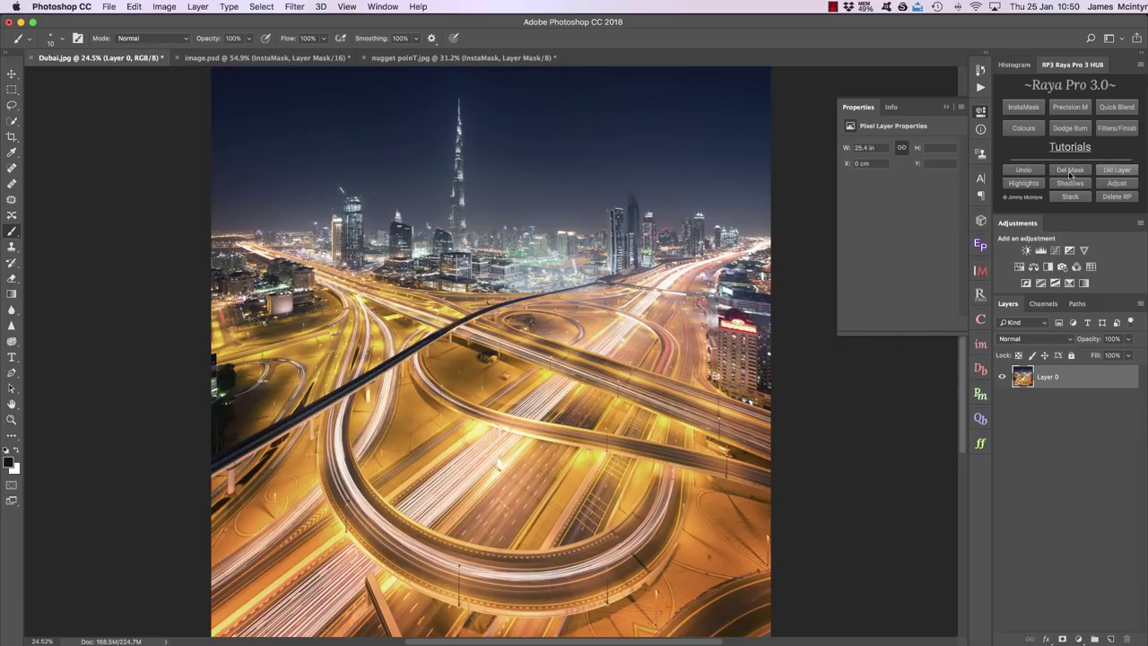
left_click(1023, 106)
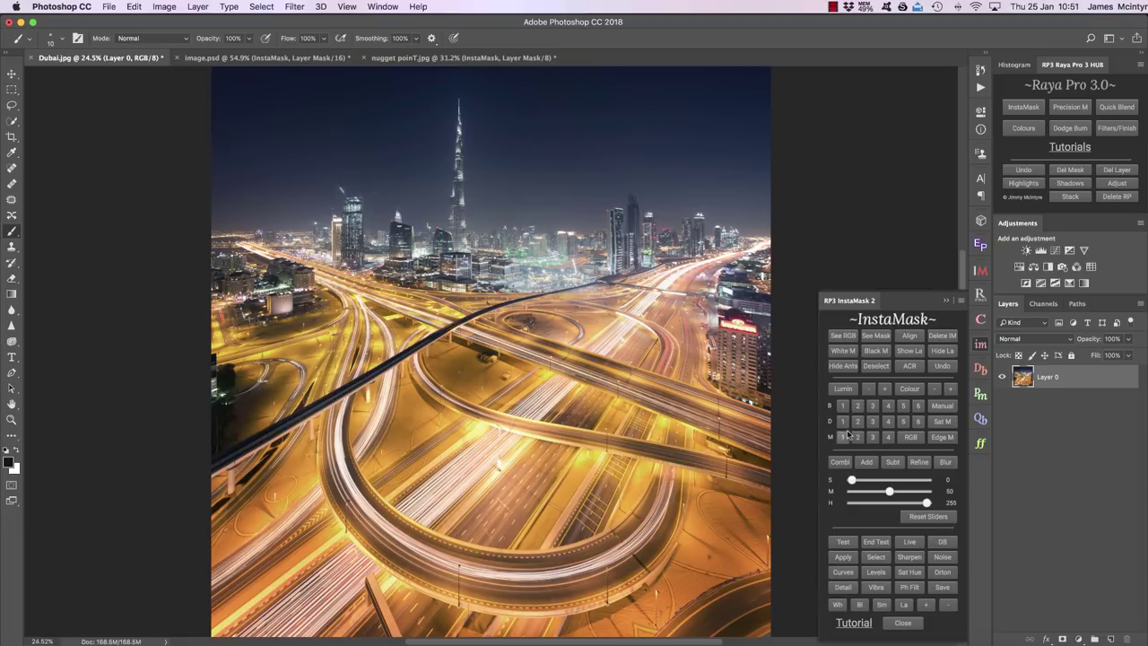
Step: Add a Brights 1-masked Soft Light D&B layer with a 2000 px white brush
left_click(841, 406)
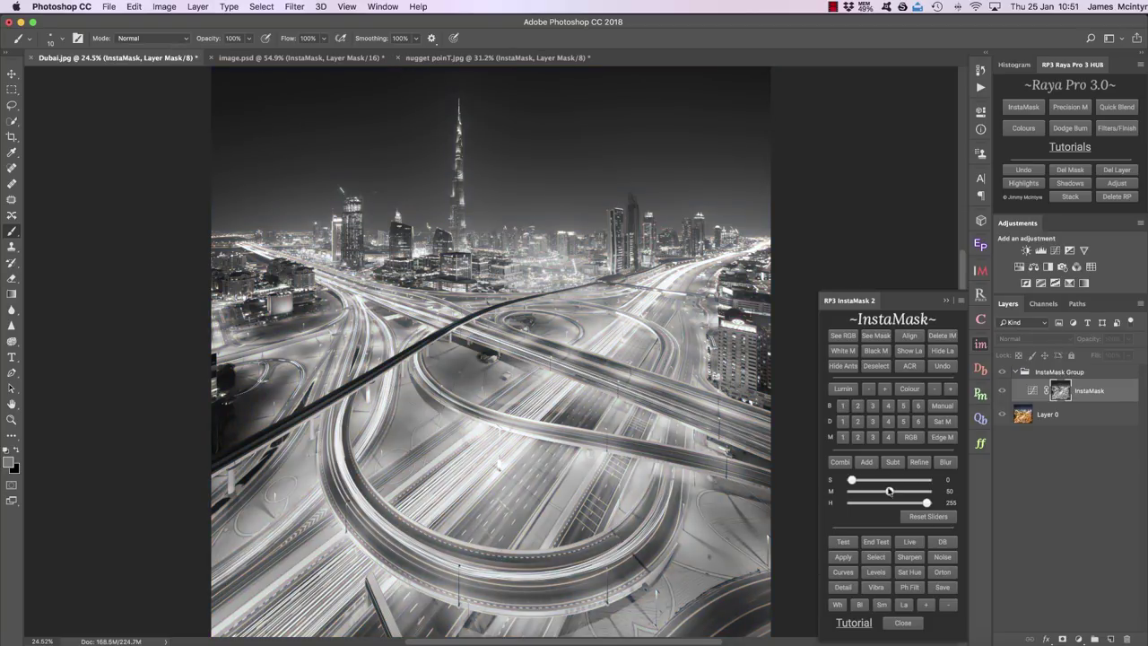
left_click(942, 541)
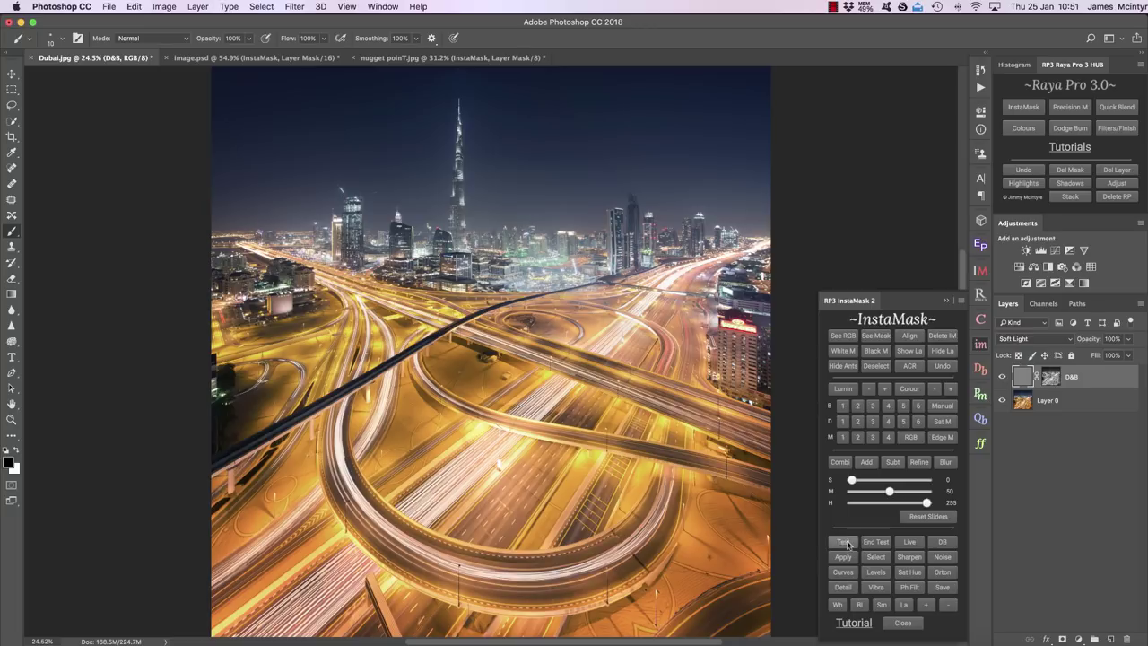
left_click(901, 604)
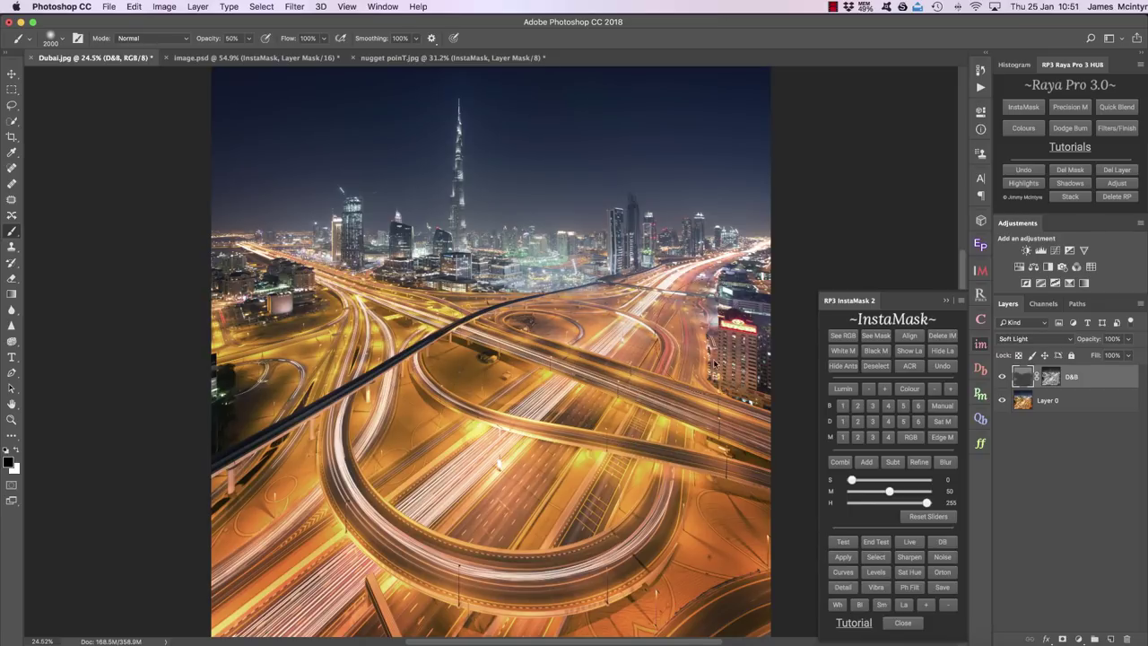
left_click(907, 541)
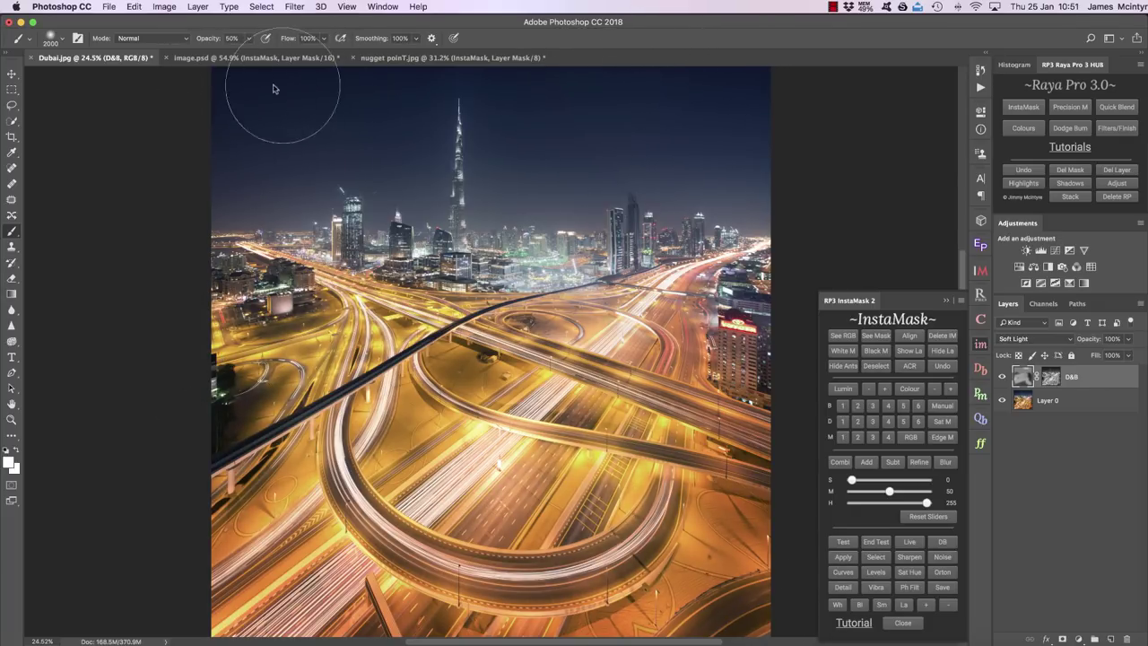
left_click(235, 57)
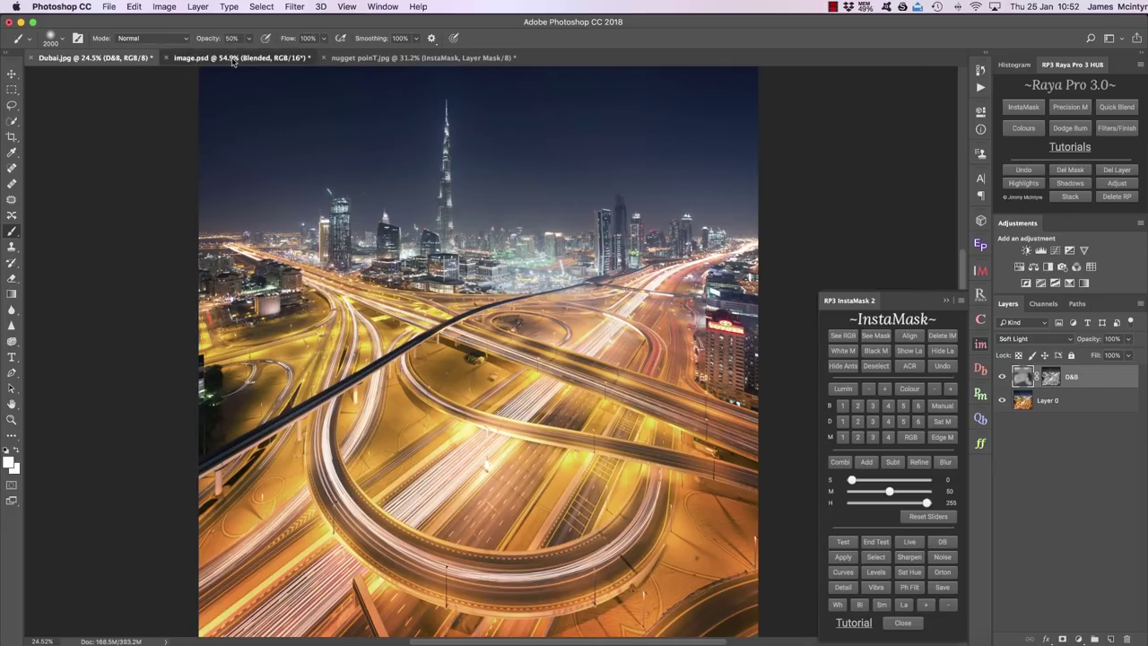
Step: Apply a brights mask limited to 232 onto the Blended layer, revealing the pink streaked sky
left_click(843, 406)
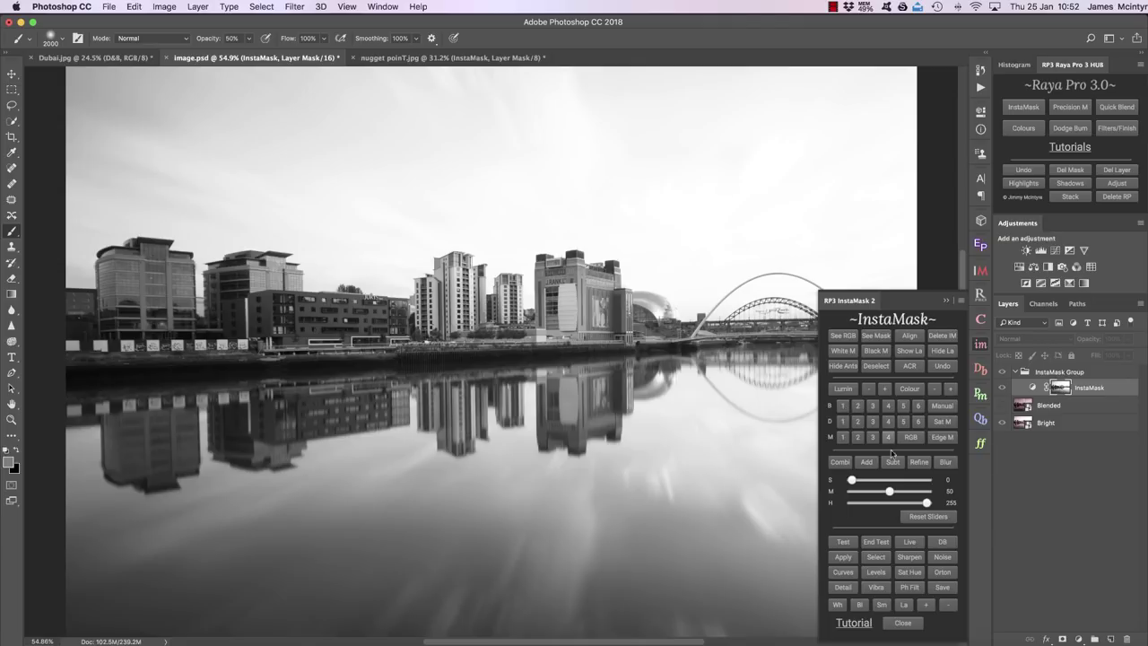
left_click_drag(927, 503, 920, 505)
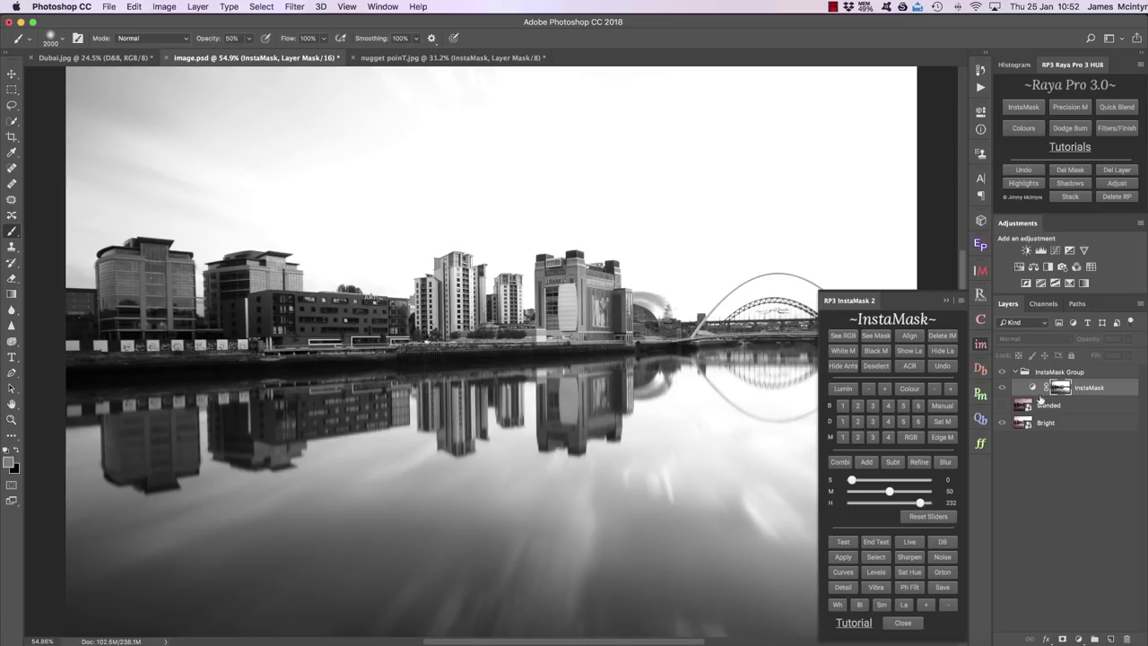
left_click(1076, 406)
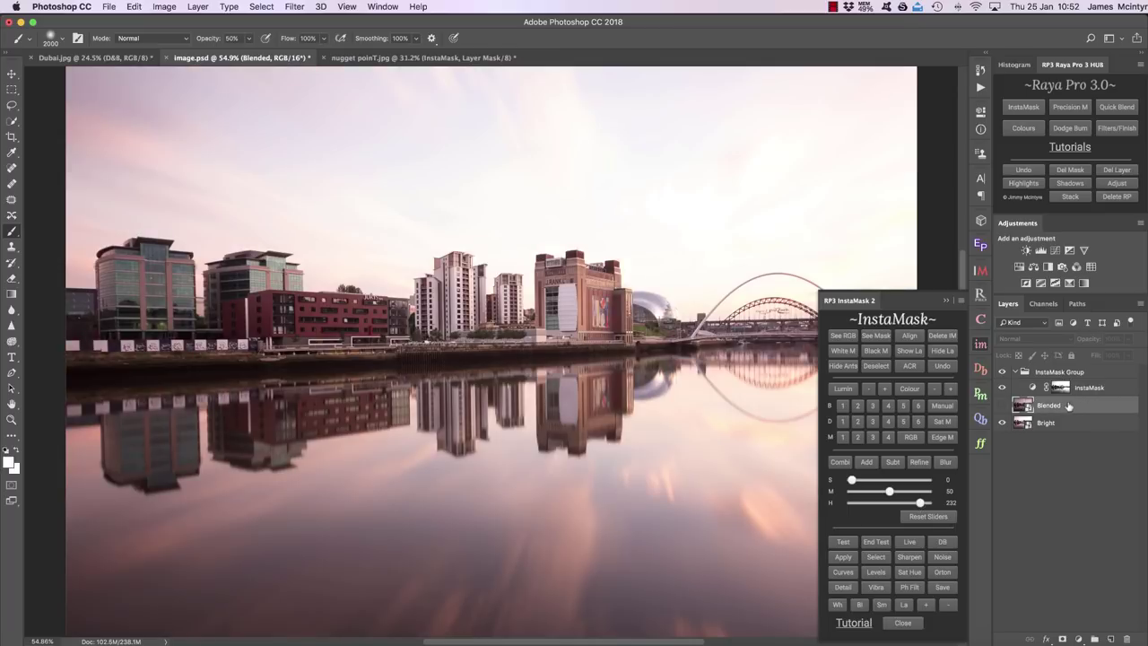
left_click(842, 543)
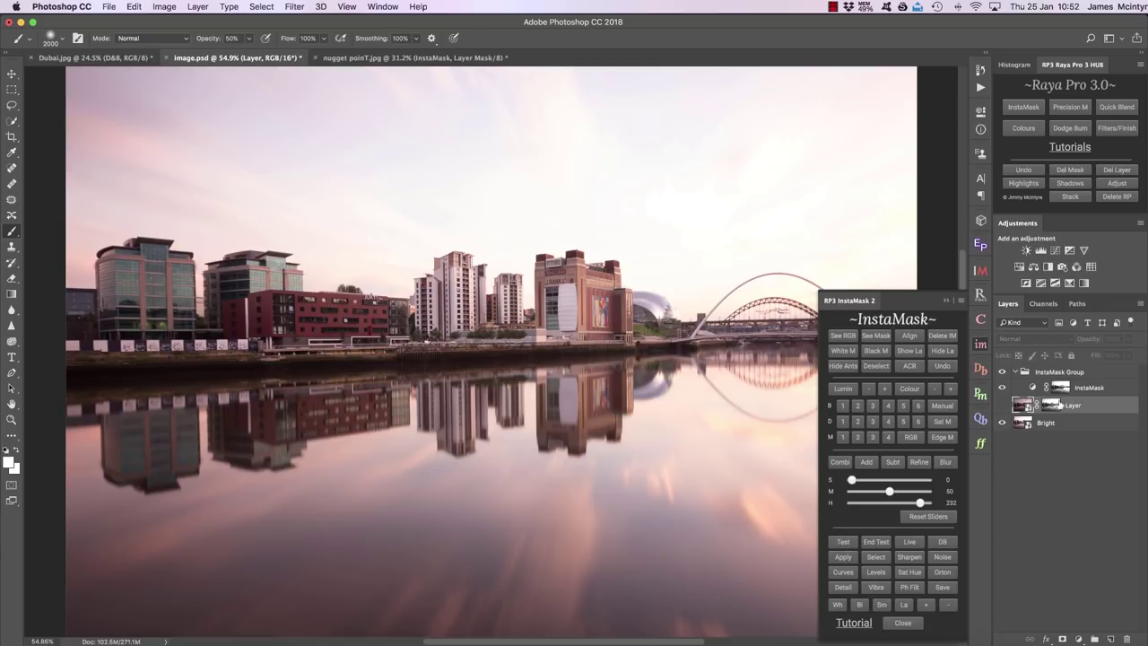
left_click(909, 351)
left_click(945, 302)
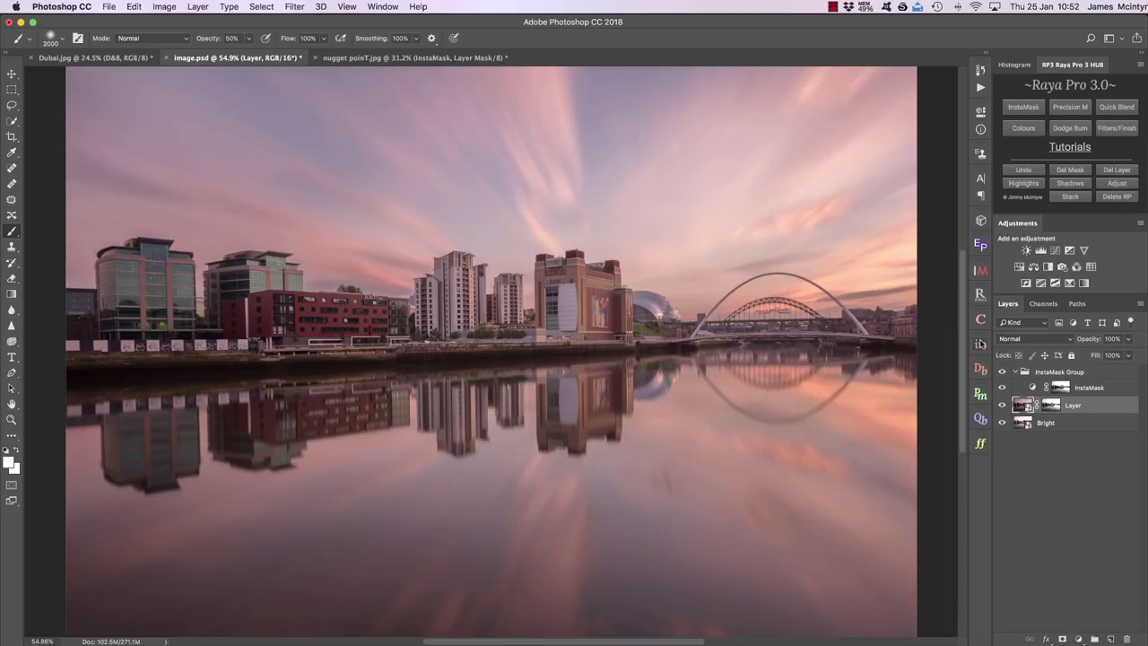
left_click(980, 343)
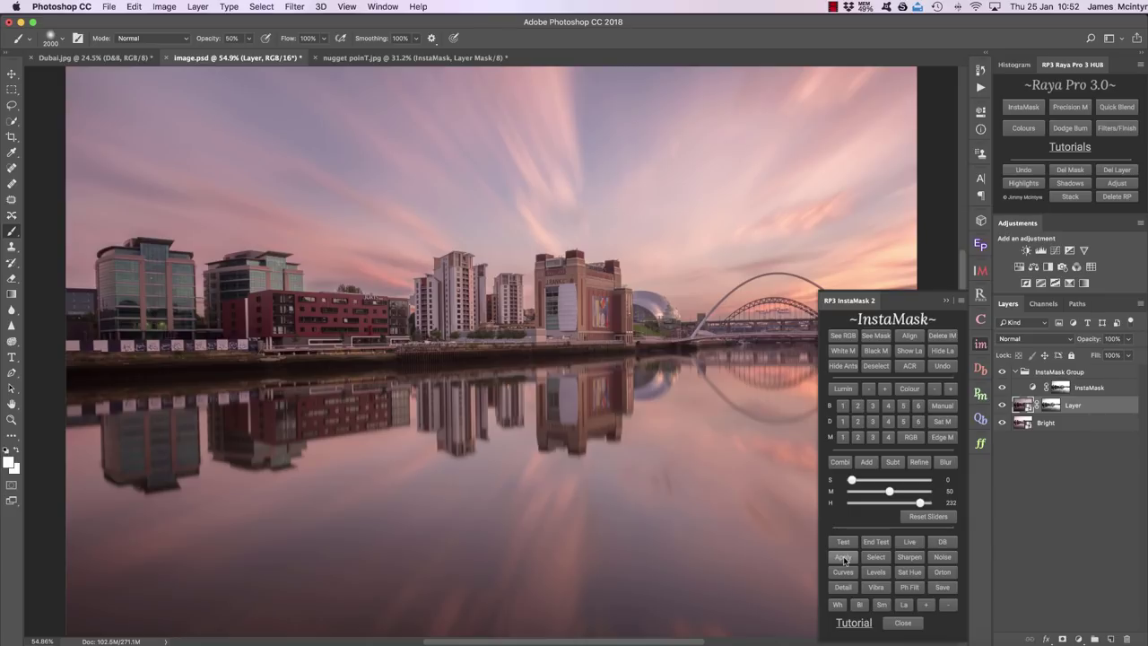
Step: Preview the luminosity mask in greyscale beside a live colour view of the quayside
left_click(878, 542)
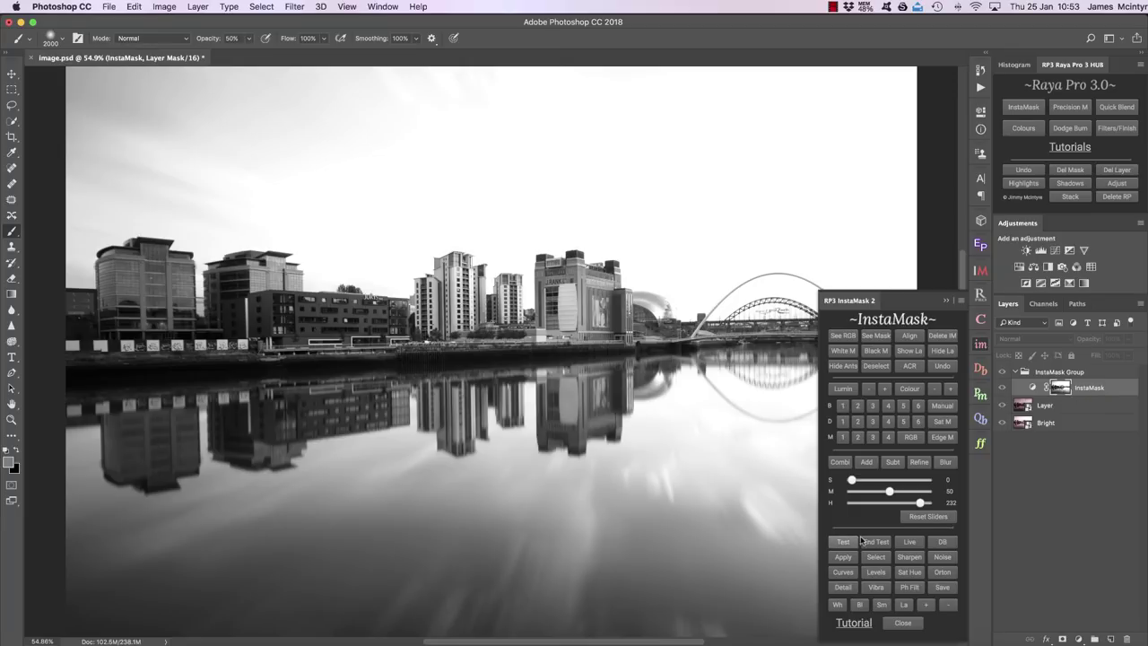
left_click(911, 543)
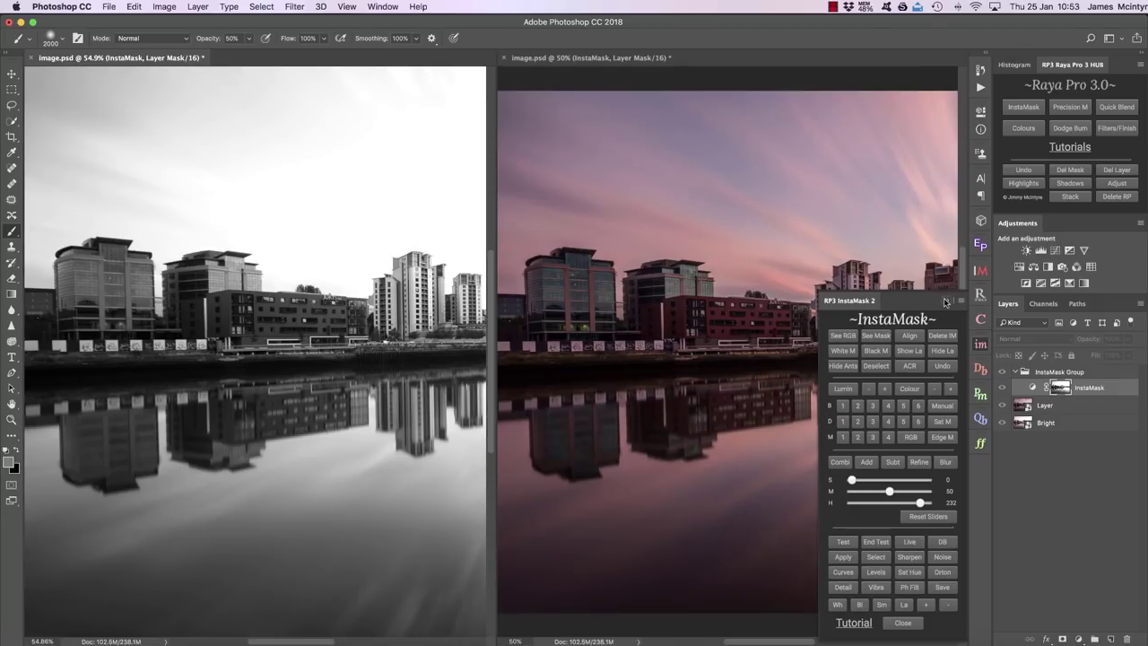
left_click(945, 302)
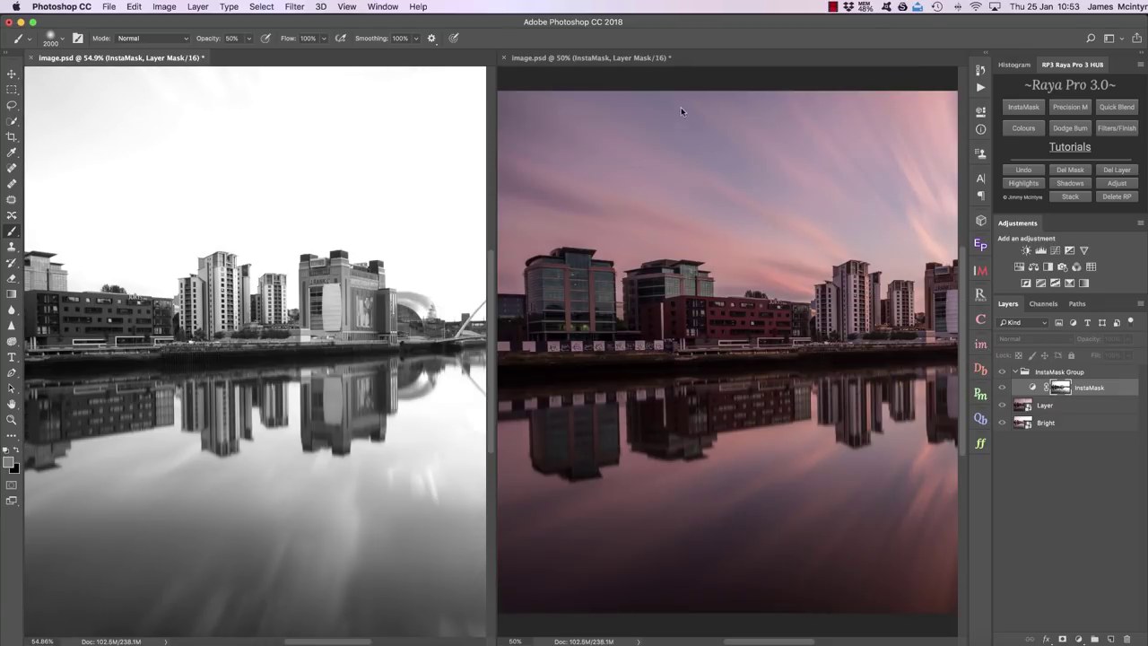
left_click(661, 59)
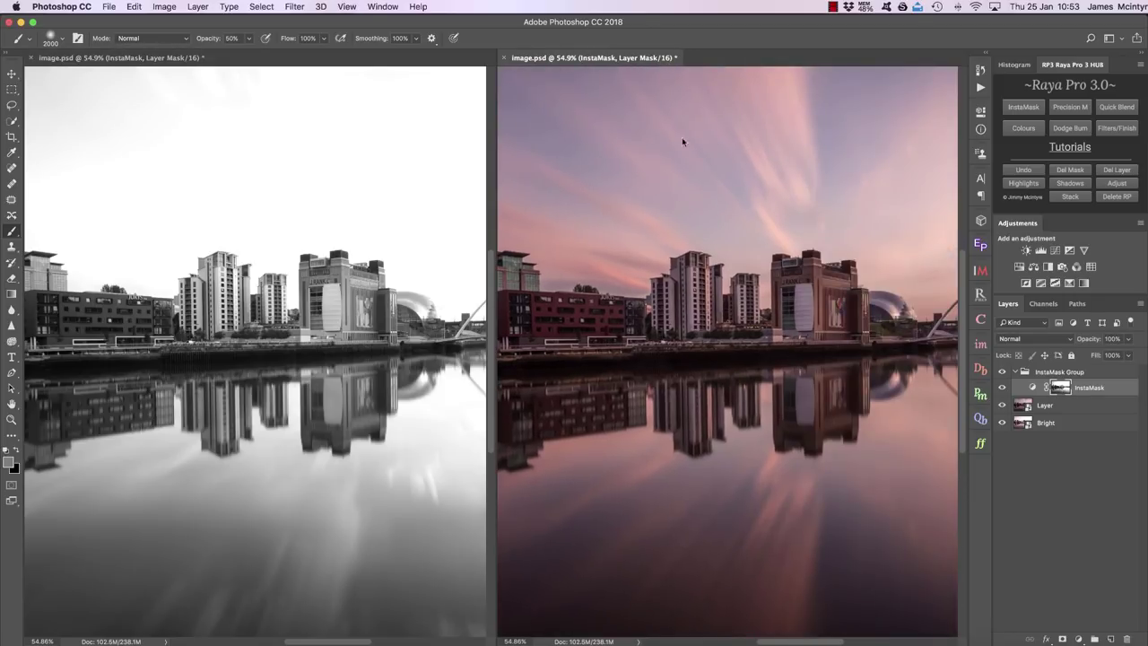
Step: Zoom both windows out to the whole image, then close the extra window and fit to screen
left_click(12, 419)
left_click_drag(755, 388, 480, 393)
left_click(322, 394)
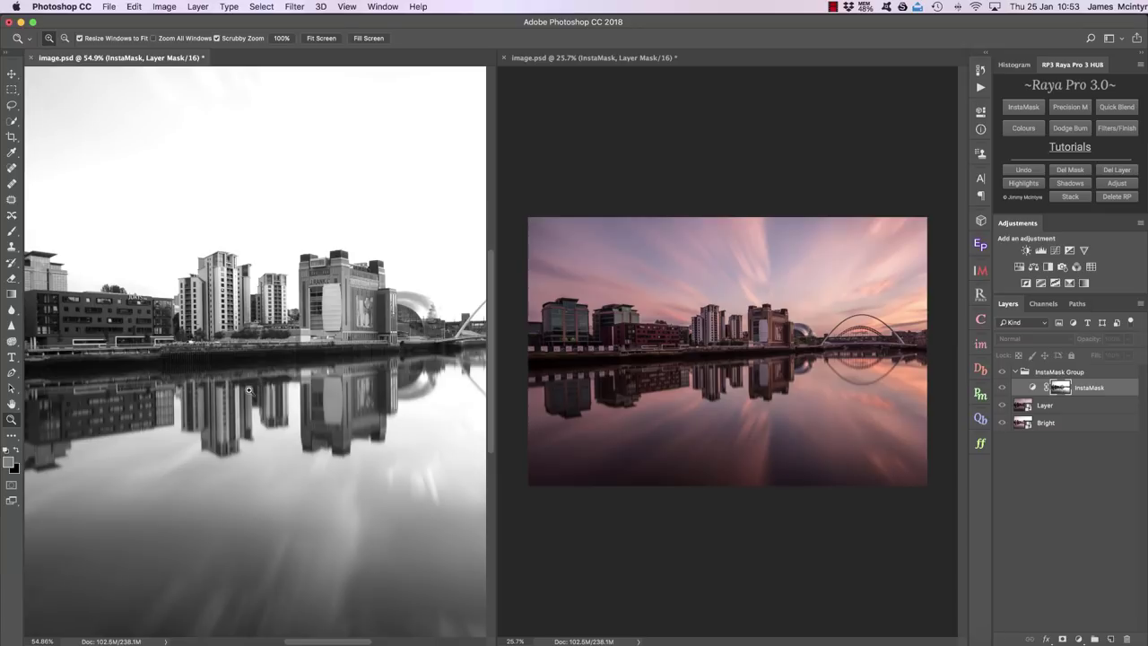
mouse_move(302, 364)
left_mouse_down()
mouse_move(244, 362)
mouse_move(315, 354)
left_mouse_up()
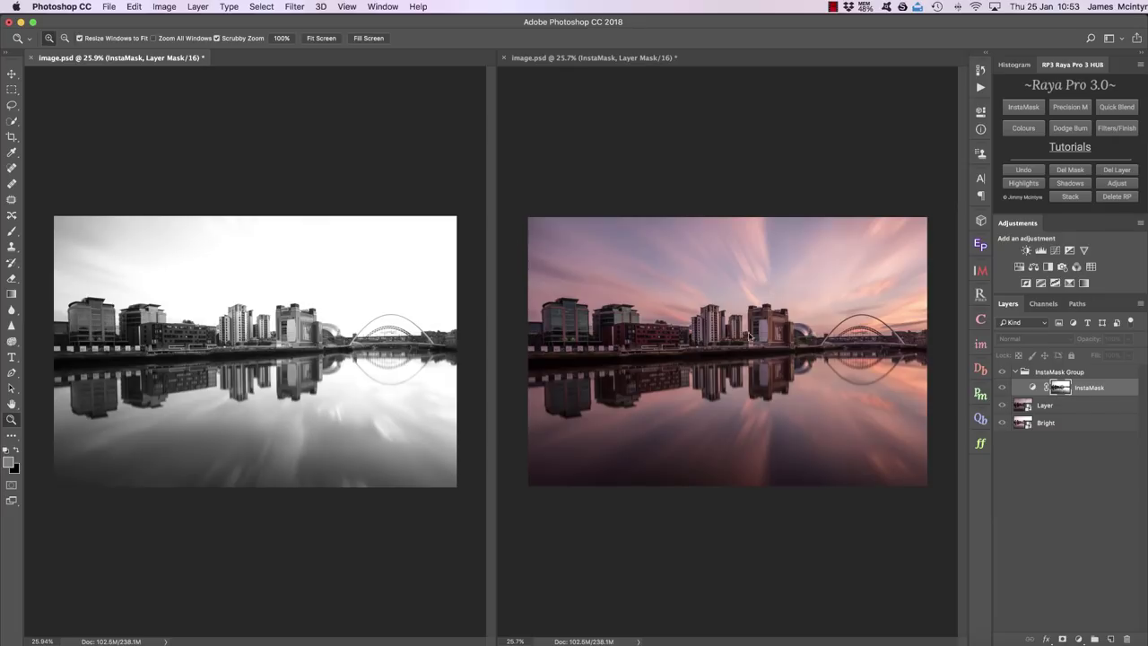
key("super+2")
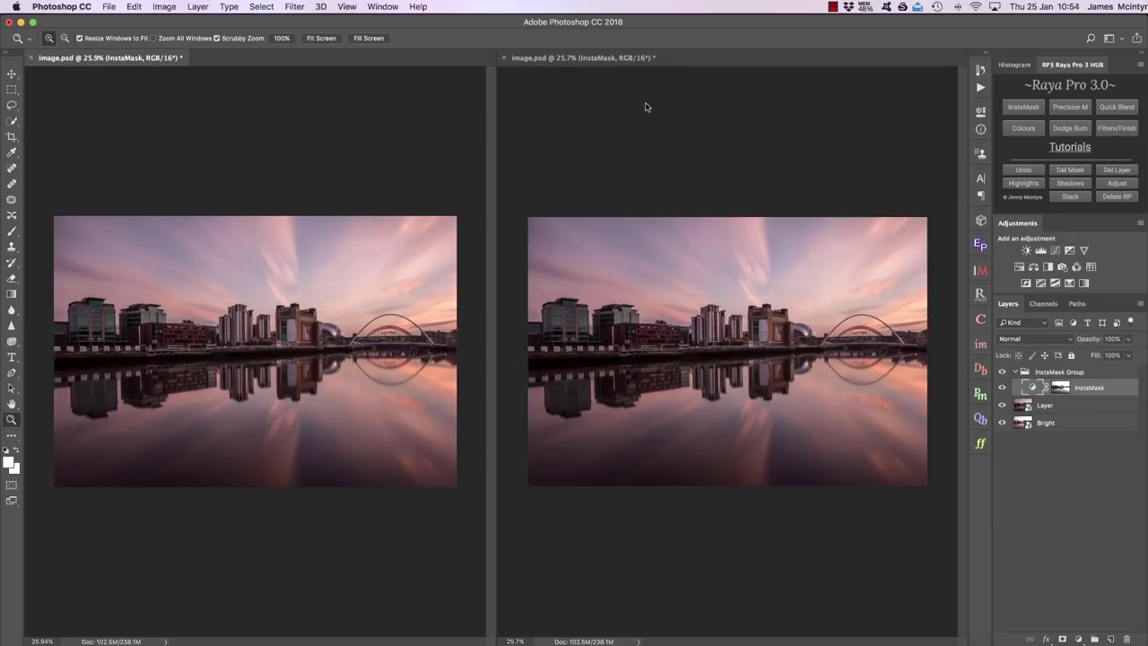
left_click(502, 58)
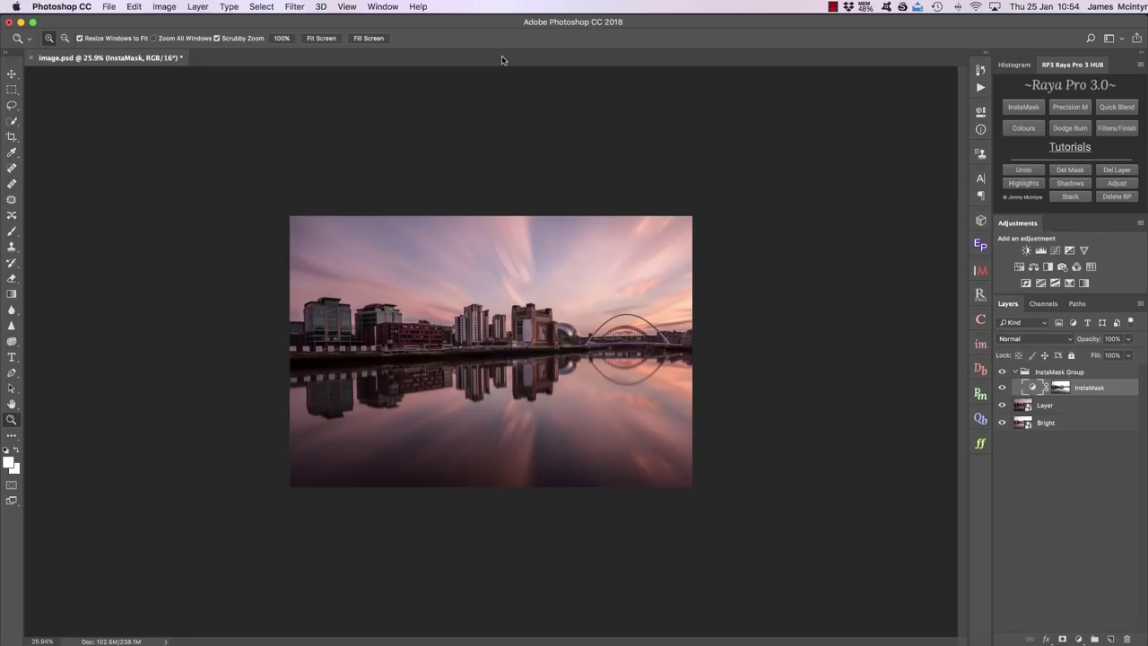
key("super+0")
Step: Save the mask group as a Saved Mask layer, hide the pink-sky Layer, then delete Saved Mask
left_click(1023, 106)
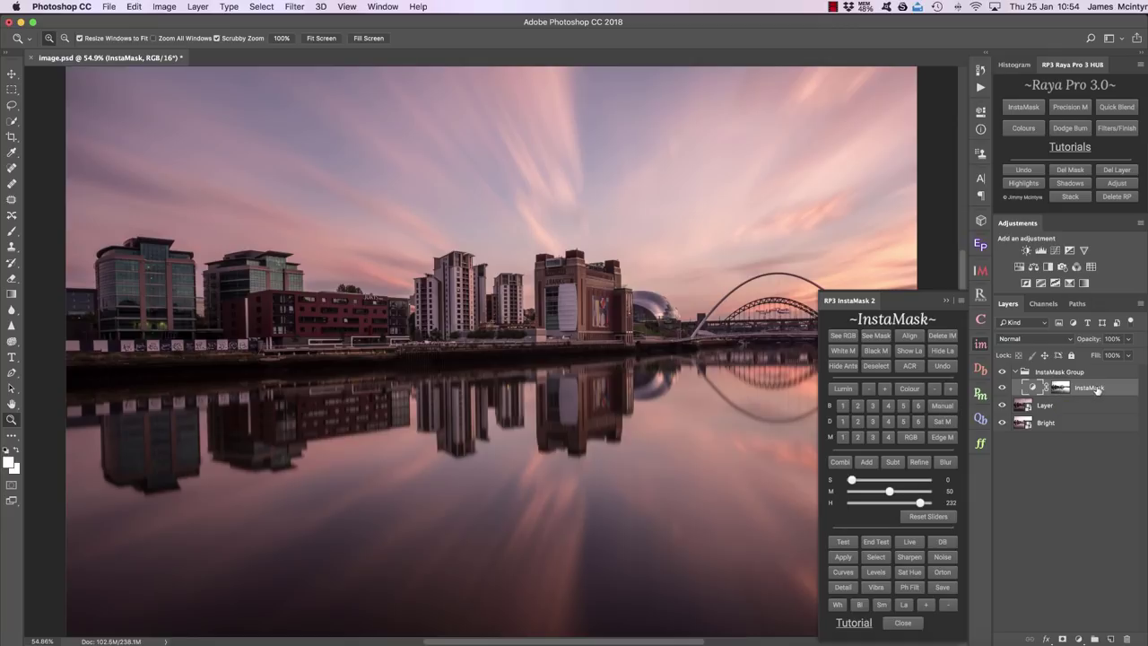
left_click(948, 587)
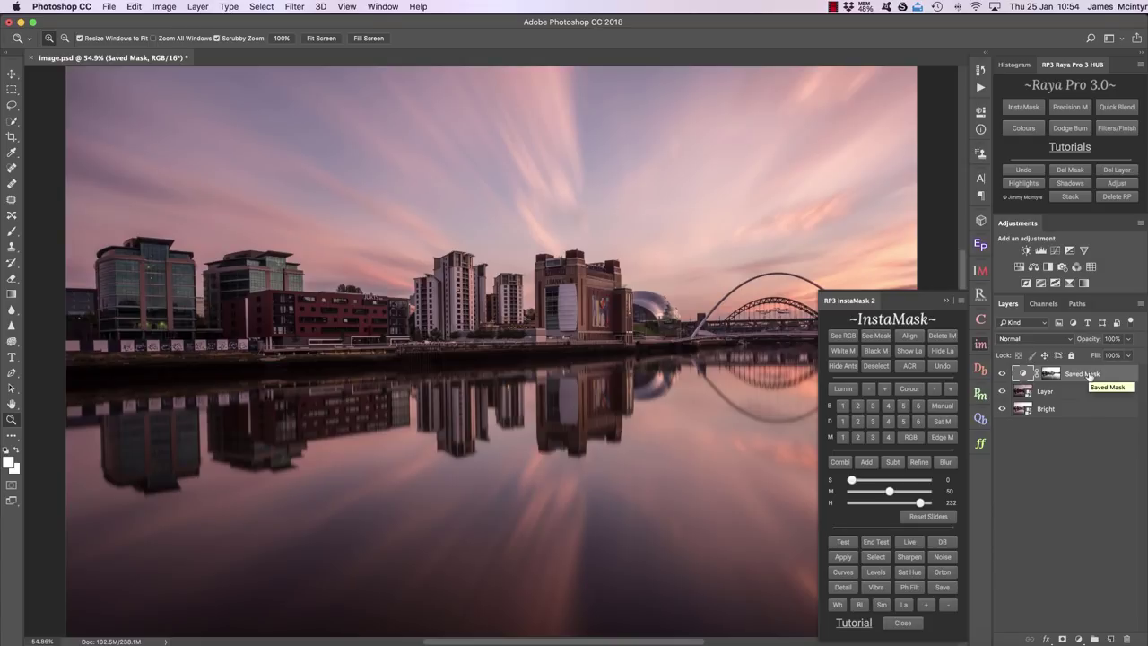
left_click(1026, 391)
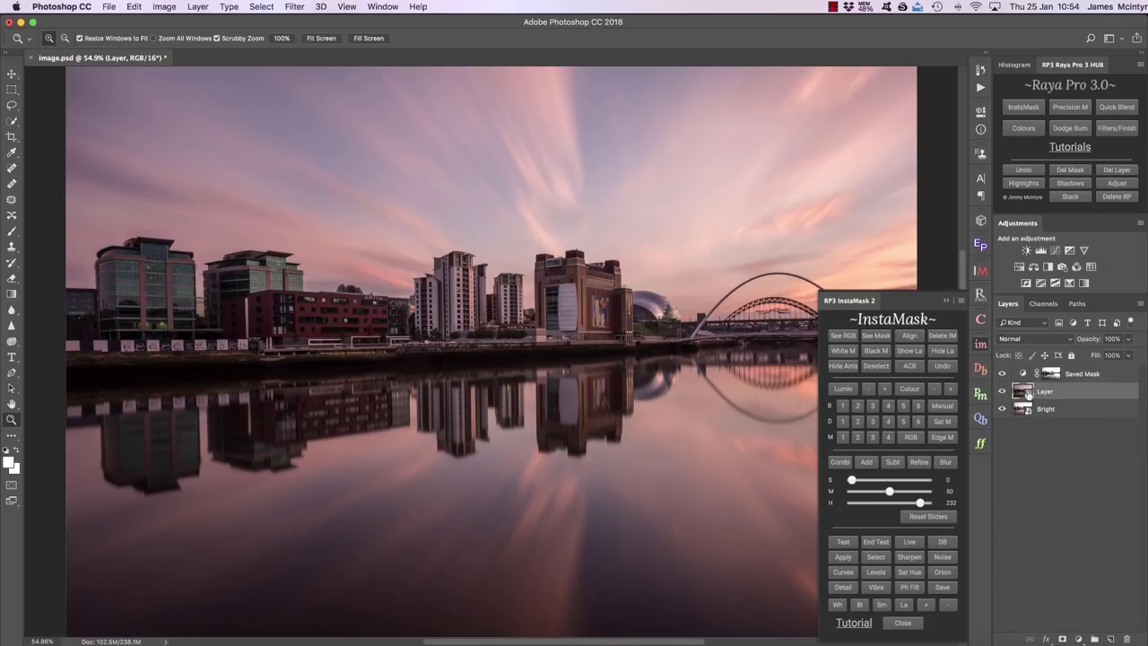
left_click(1002, 391)
left_click(1098, 371)
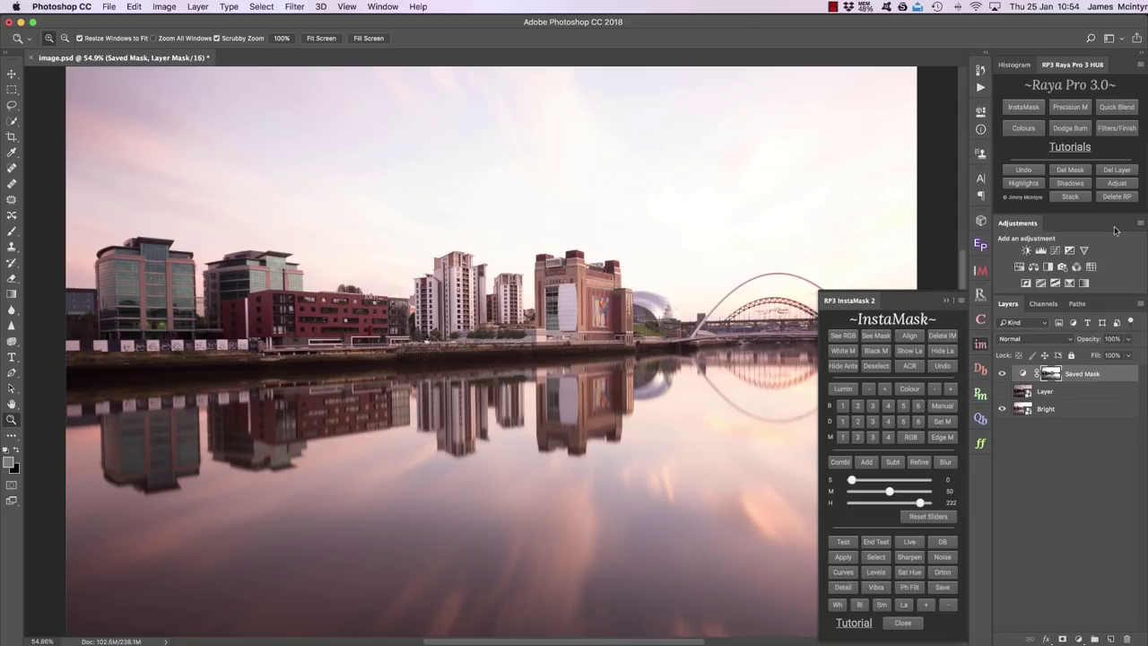
left_click(1116, 169)
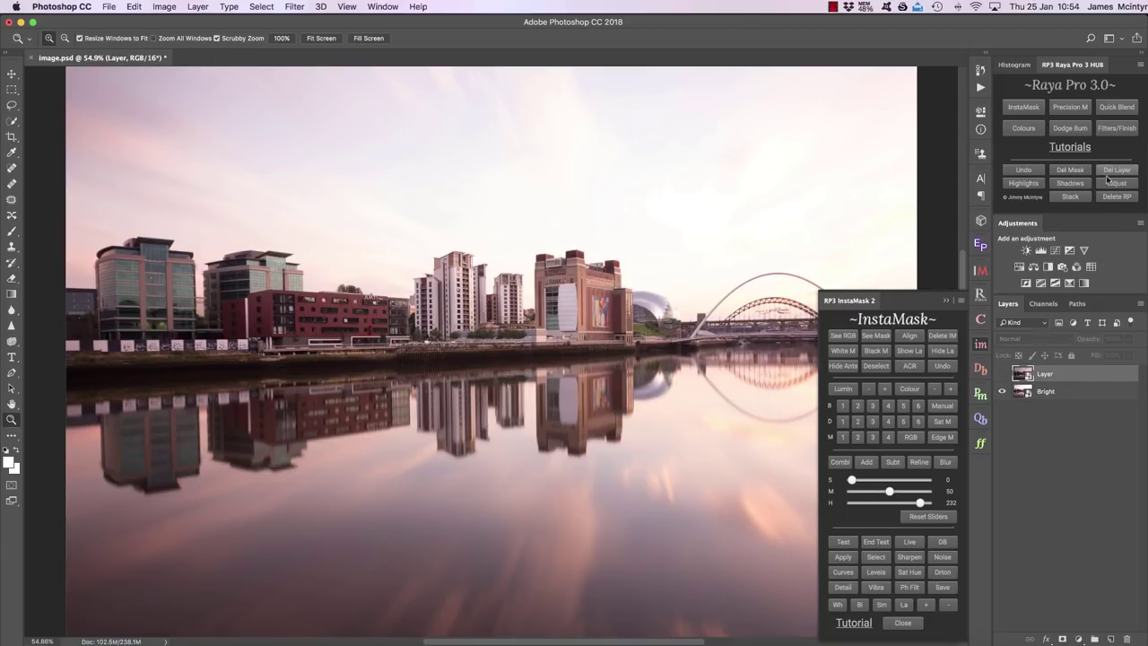
Step: Load the InstaMask Brights 1 selection as a black mask on Layer, hiding the marching ants
left_click(842, 408)
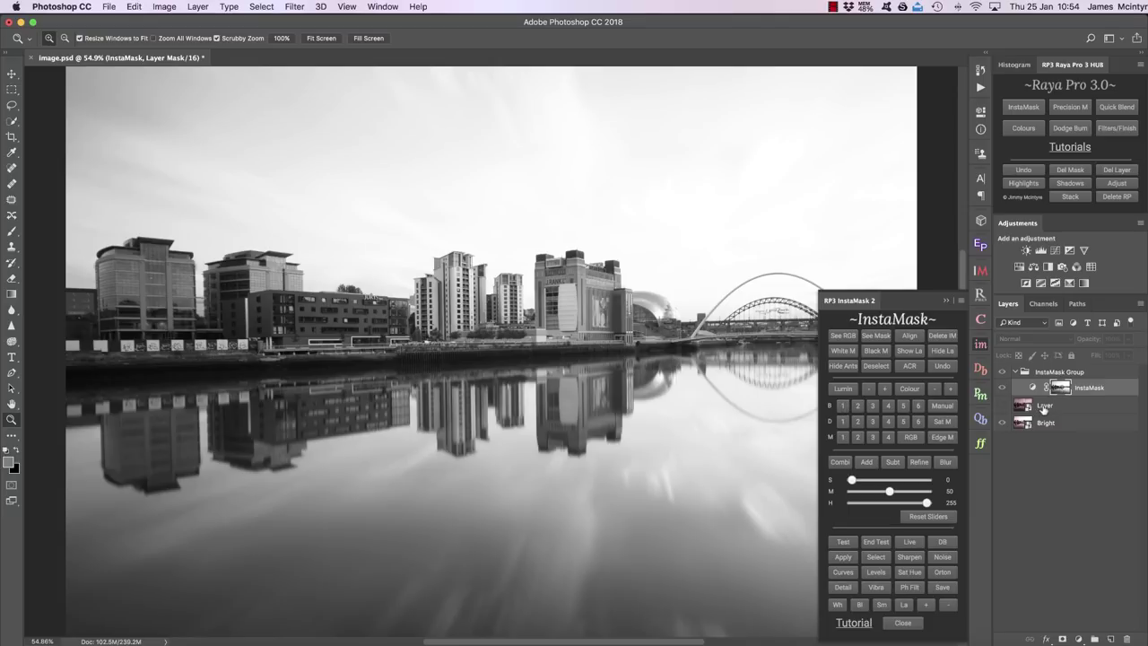
left_click(876, 557)
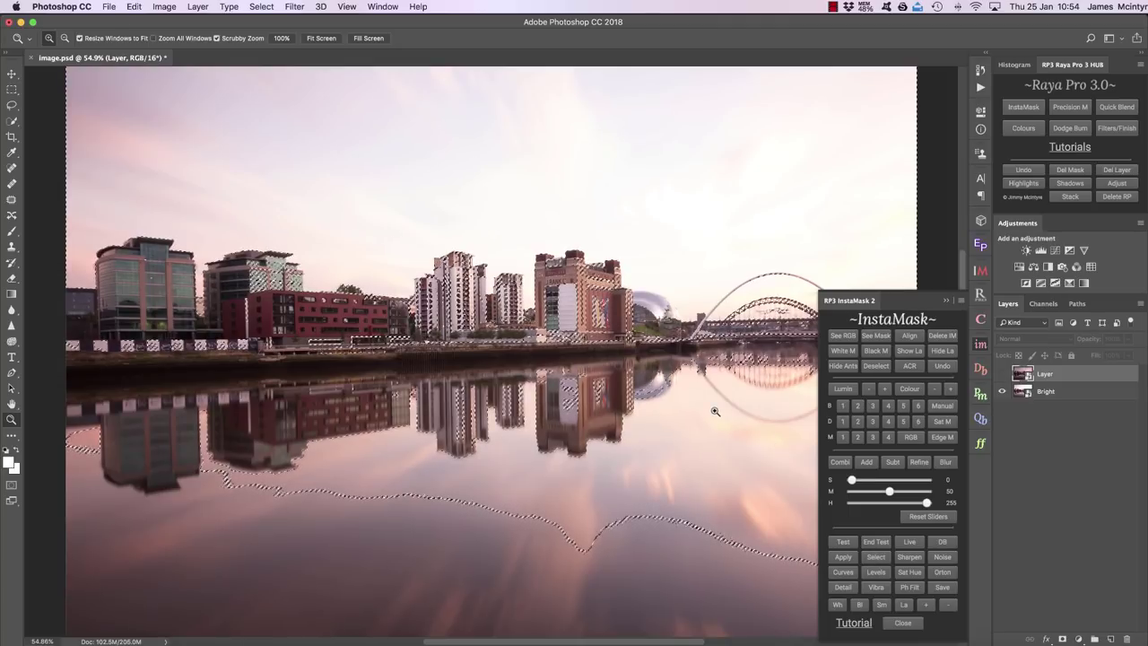
left_click(876, 350)
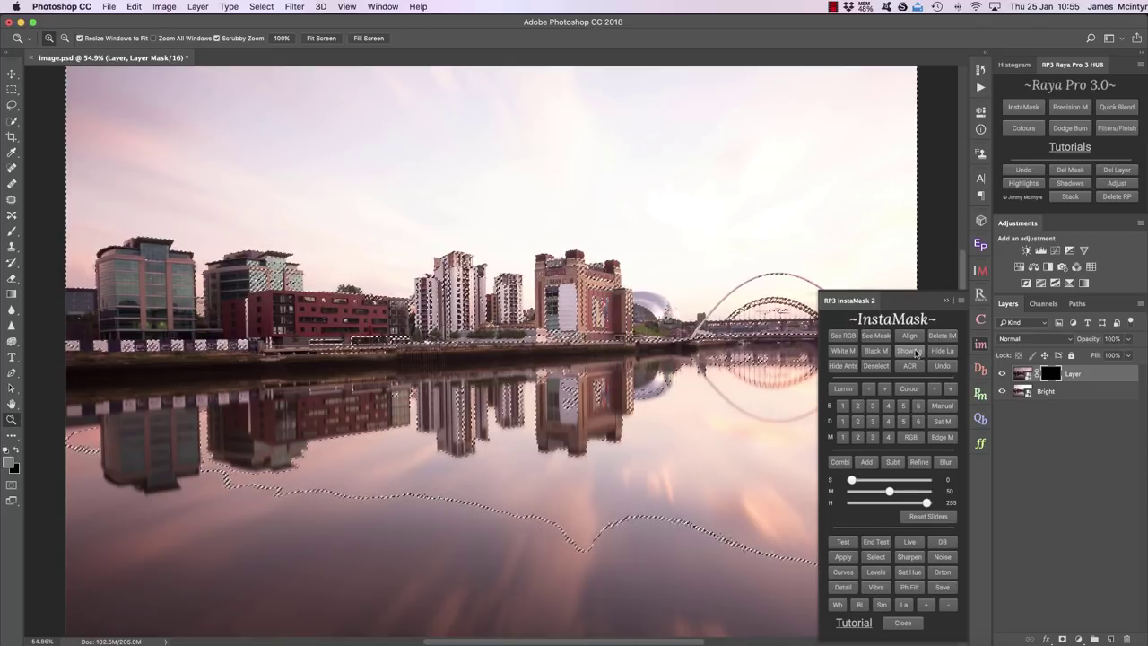
left_click(843, 363)
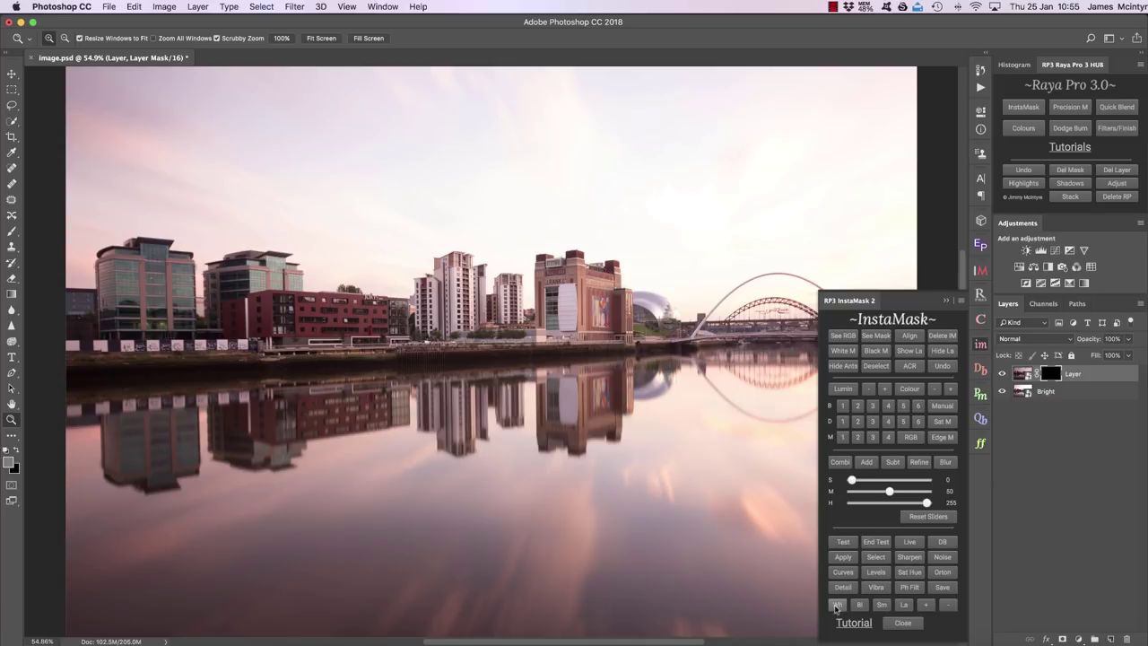
Step: Paint the pink streaked sky and its dark water reflection back in with a 100% white brush
left_click(836, 605)
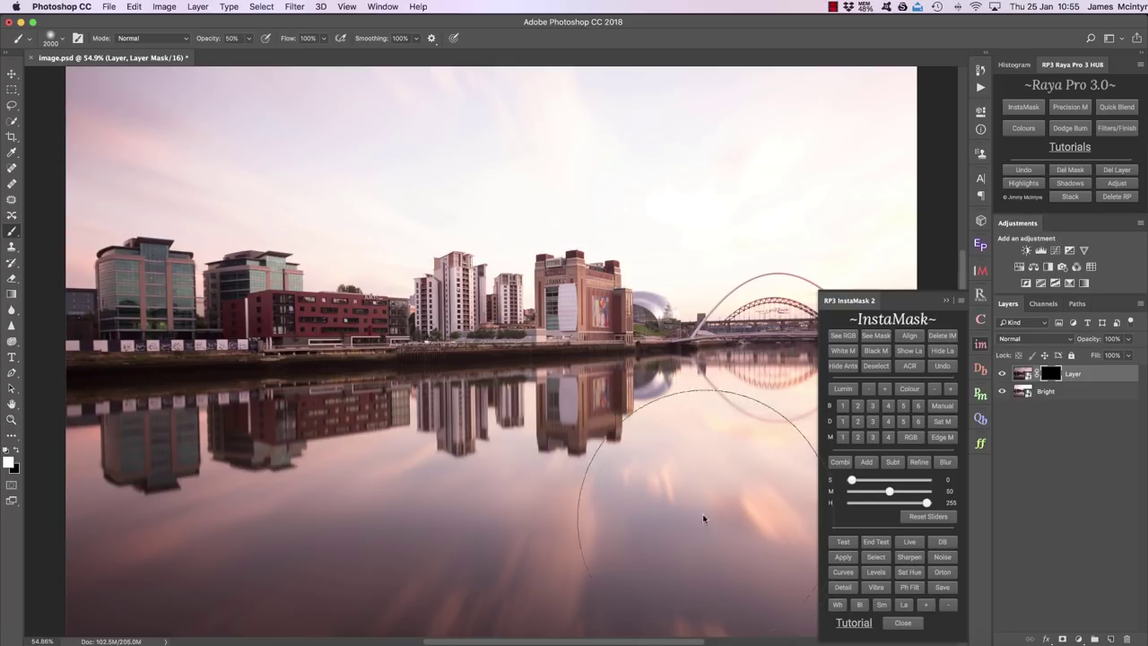
key("0")
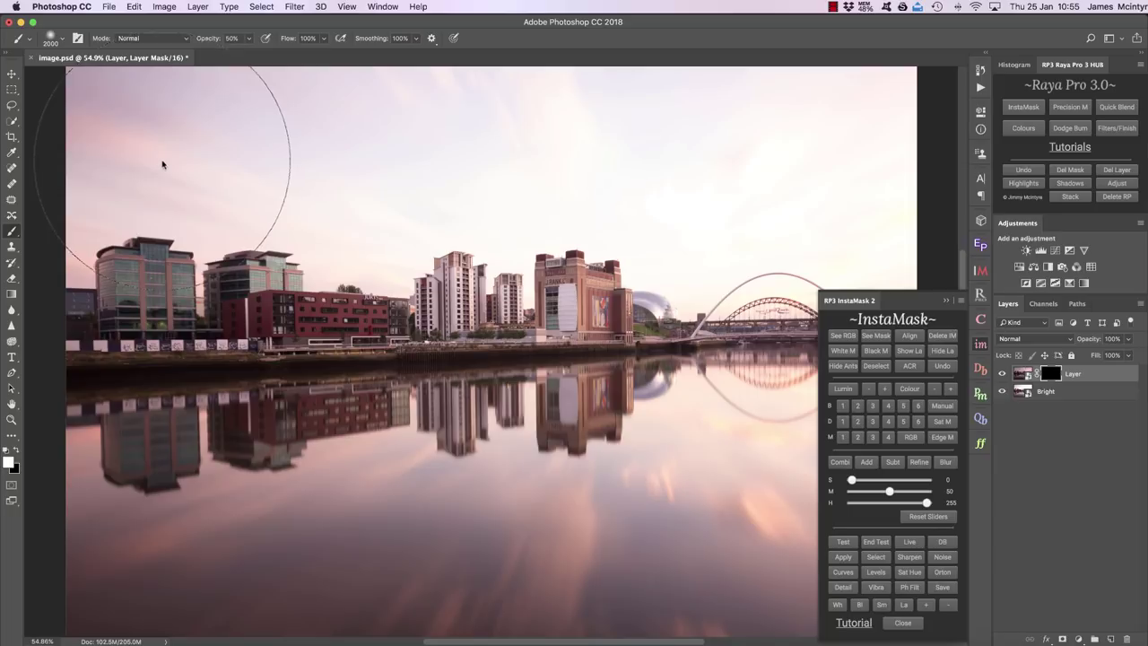
mouse_move(134, 162)
left_mouse_down()
mouse_move(674, 159)
mouse_move(950, 184)
mouse_move(504, 223)
mouse_move(51, 195)
mouse_move(950, 199)
mouse_move(863, 333)
mouse_move(545, 436)
mouse_move(655, 518)
left_mouse_up()
left_click_drag(552, 531, 90, 458)
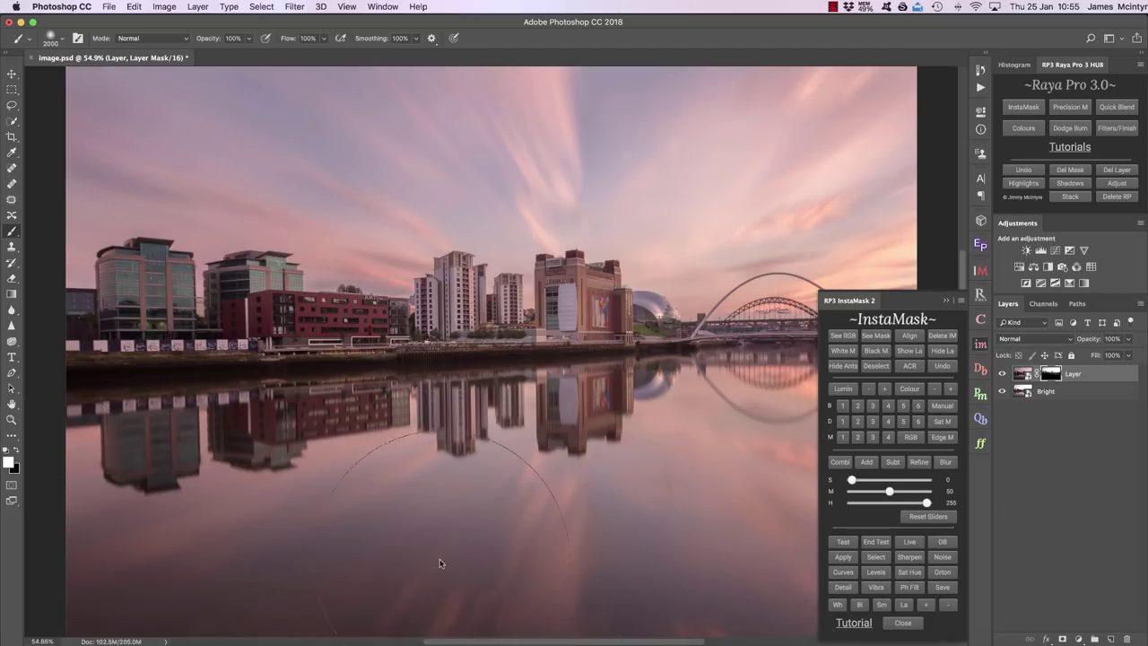
Step: Target the Layer's image thumbnail and enlarge the brush from 2000 to 2250 px
left_click(946, 300)
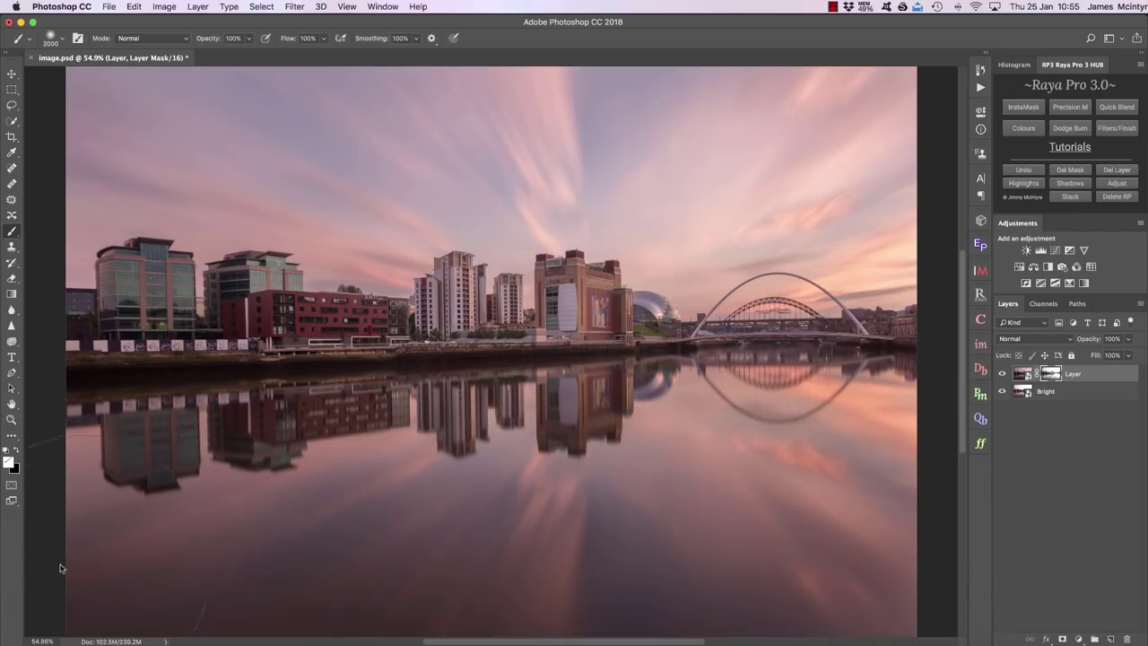
left_click(1021, 373)
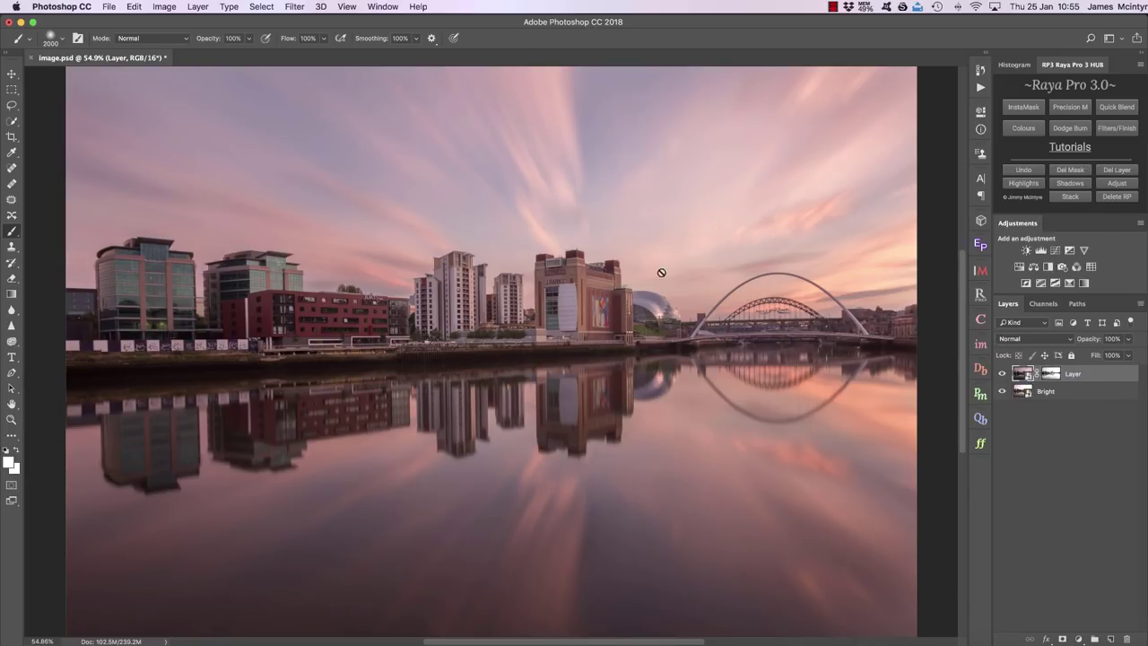
left_click(980, 345)
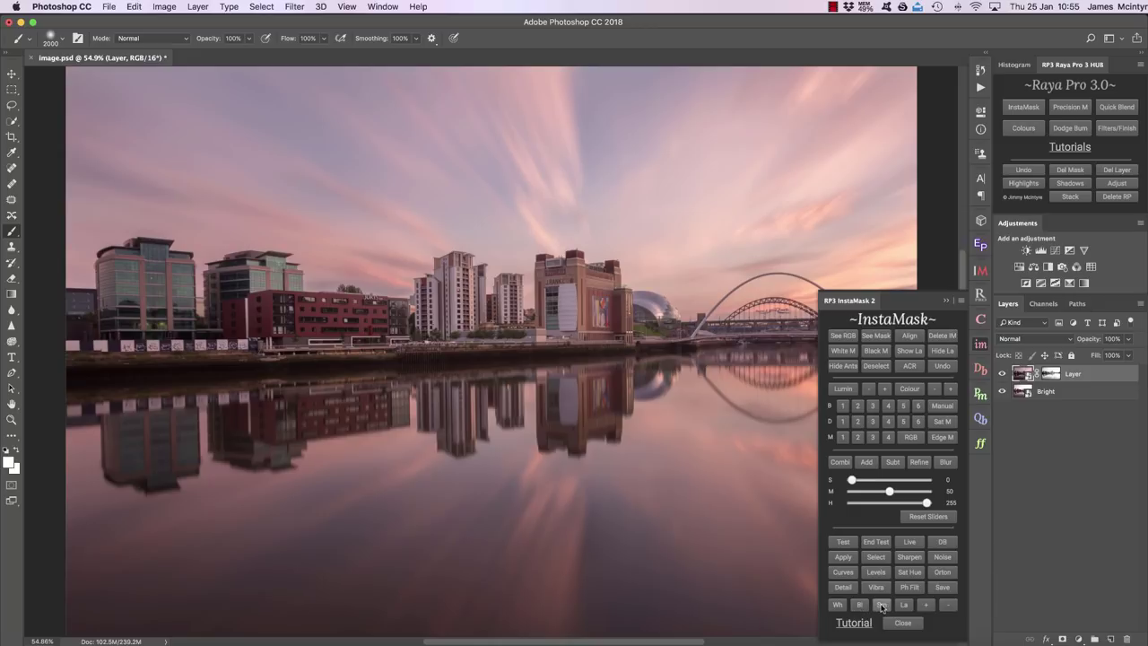
left_click(927, 607)
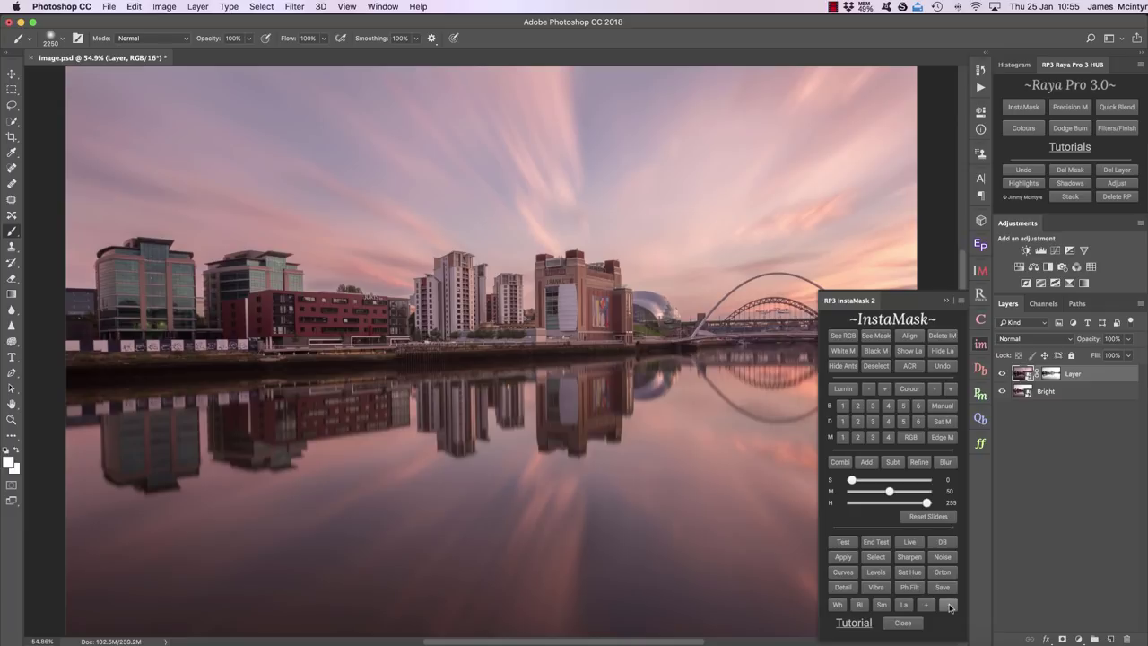